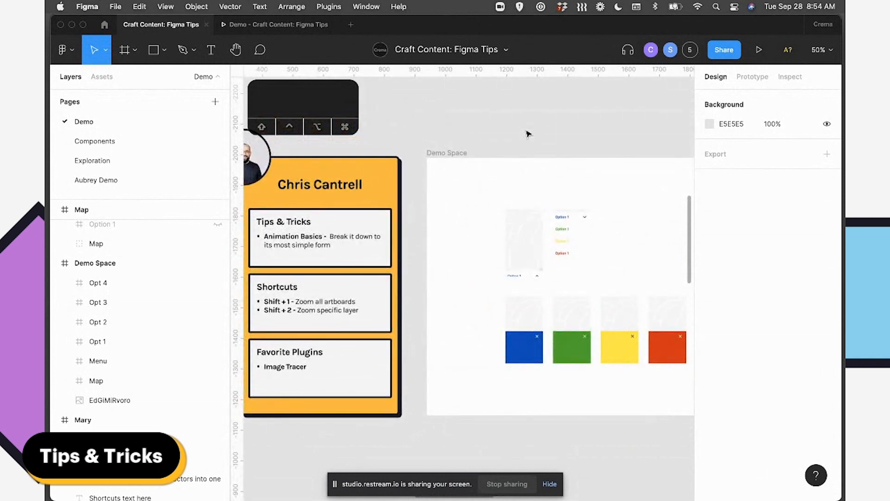
# Examine the presenter's tips card and zoom in on the map, menu and option frames in the Demo Space.
pyautogui.hscroll(-3, 527, 134)
pyautogui.scroll(2, 526, 133)
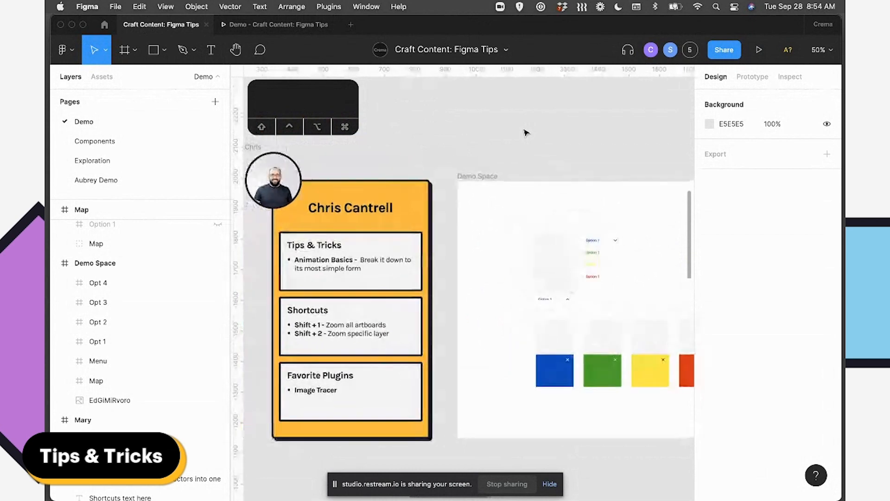
pyautogui.scroll(-2, 525, 133)
pyautogui.hscroll(3, 526, 133)
pyautogui.hscroll(-2, 526, 133)
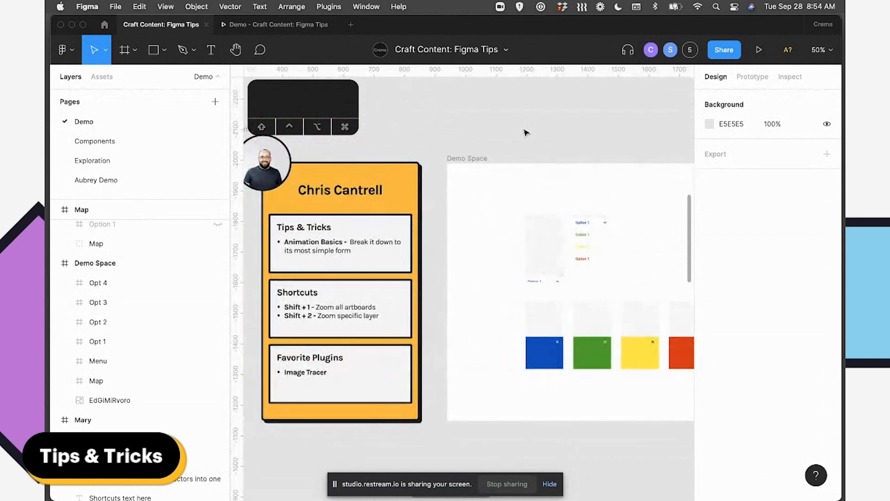
pyautogui.scroll(1, 525, 133)
pyautogui.hscroll(-1, 526, 133)
pyautogui.hscroll(3, 526, 133)
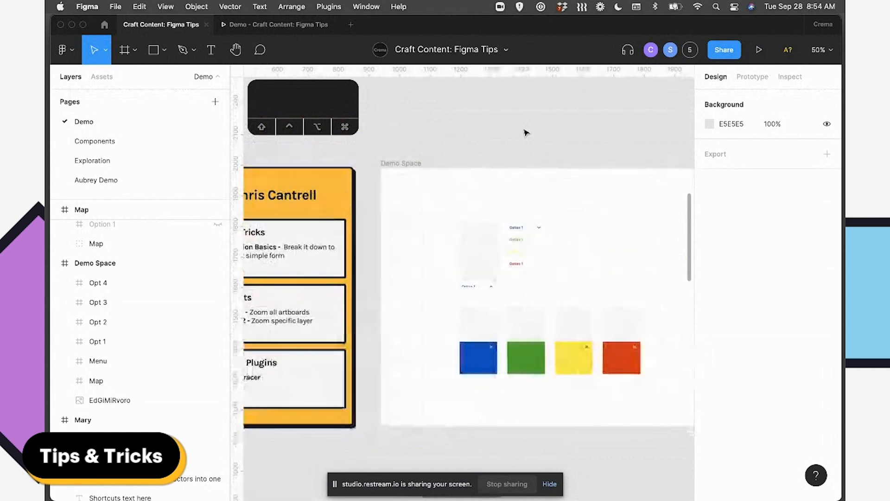
pyautogui.press('z')
pyautogui.moveTo(416, 182); pyautogui.dragTo(660, 397)
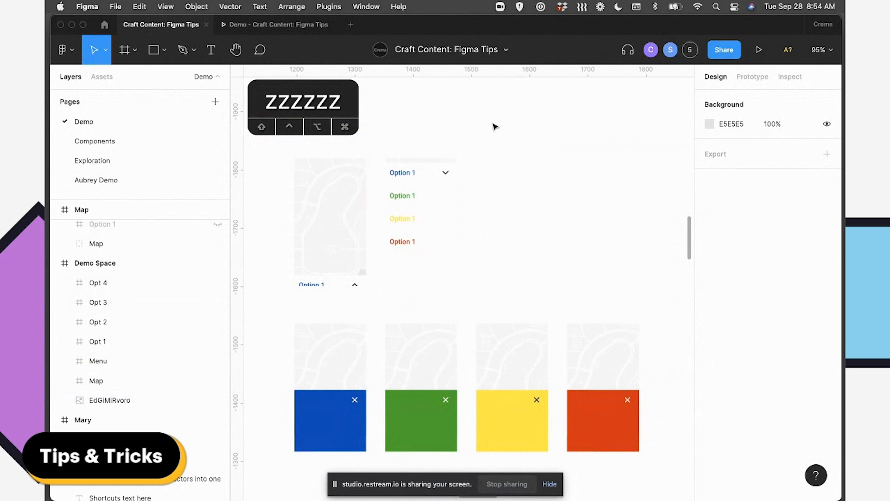
# In the running prototype, expand the option menu over the map, then open and close the blue option's panel.
pyautogui.click(283, 25)
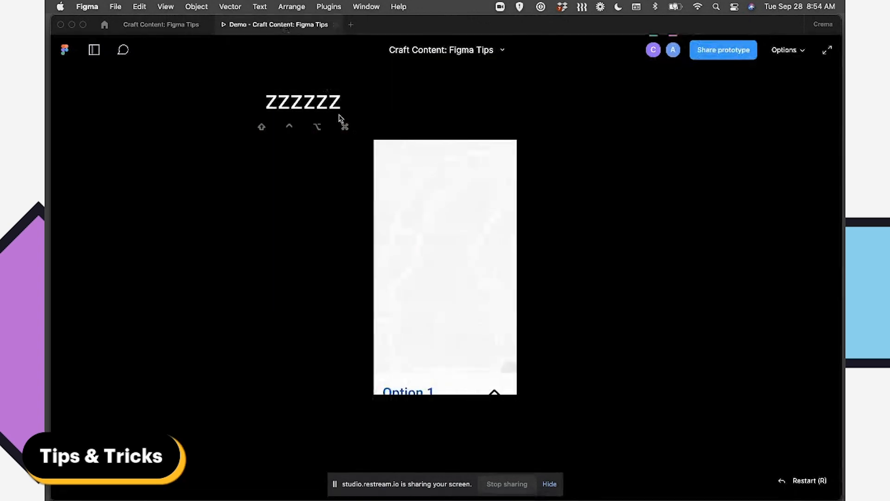
pyautogui.click(495, 391)
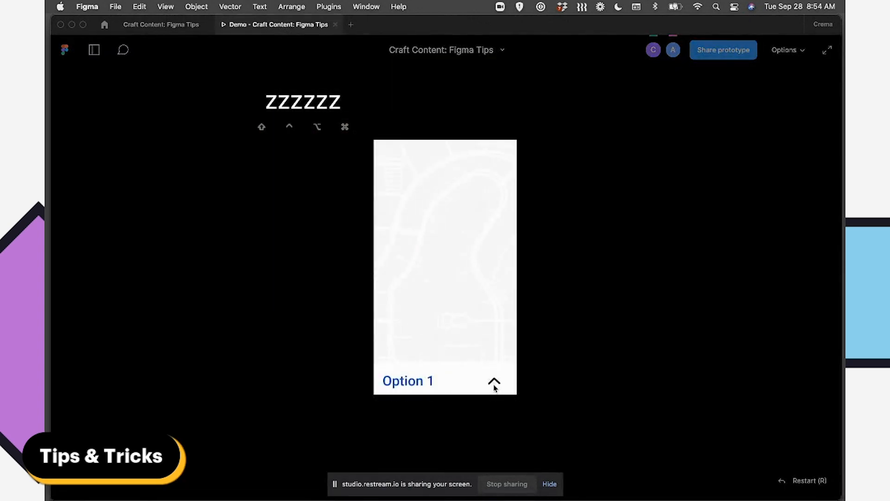
pyautogui.click(419, 172)
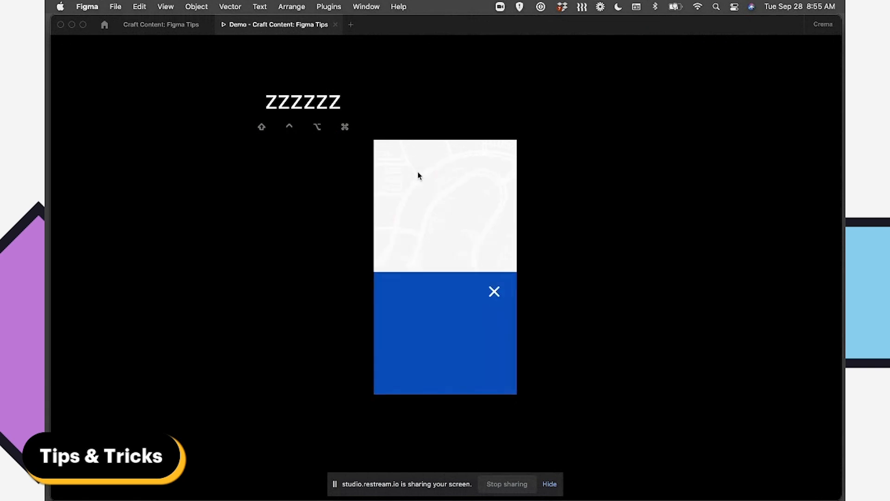
pyautogui.click(494, 292)
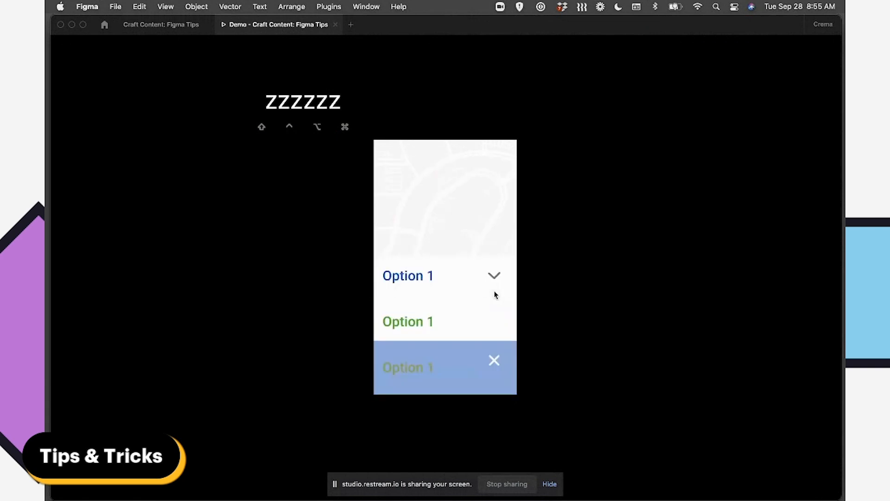
# Open and close the green and yellow option panels in the prototype, and collapse the option menu.
pyautogui.click(416, 215)
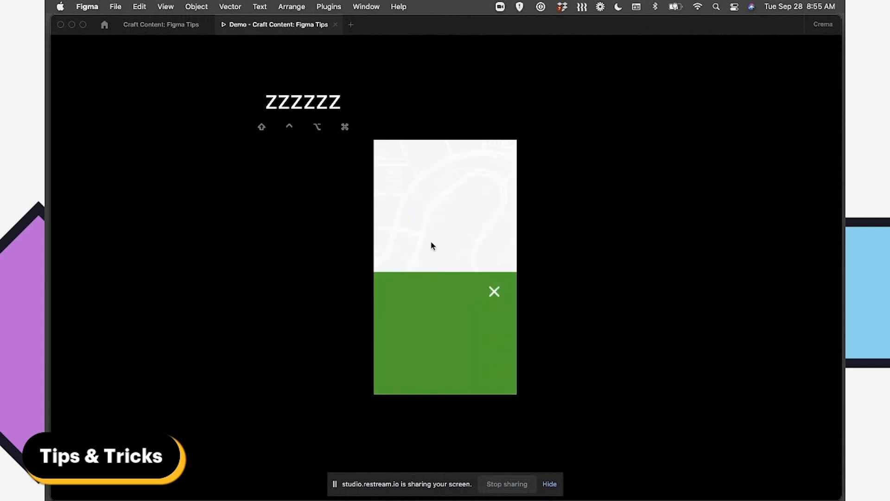
pyautogui.click(494, 293)
pyautogui.click(431, 264)
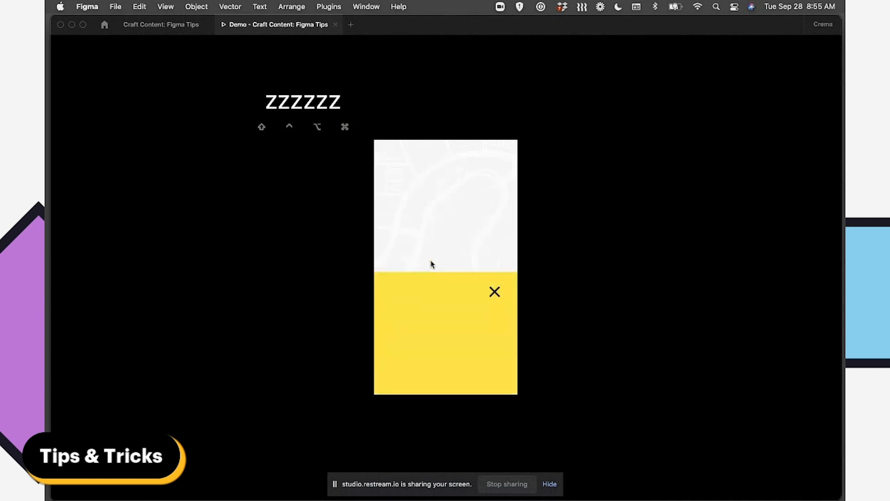
pyautogui.click(494, 292)
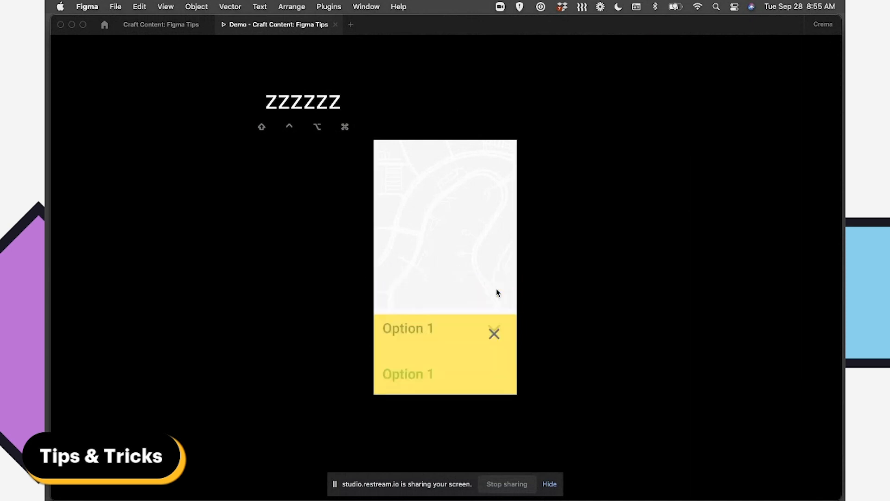
pyautogui.click(496, 172)
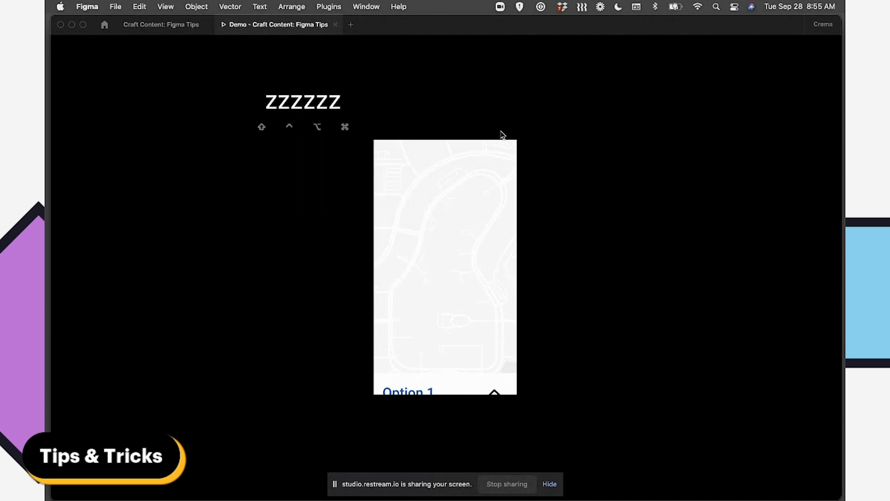
# Return to the design file and review the tips card and the frames behind the map prototype.
pyautogui.click(194, 28)
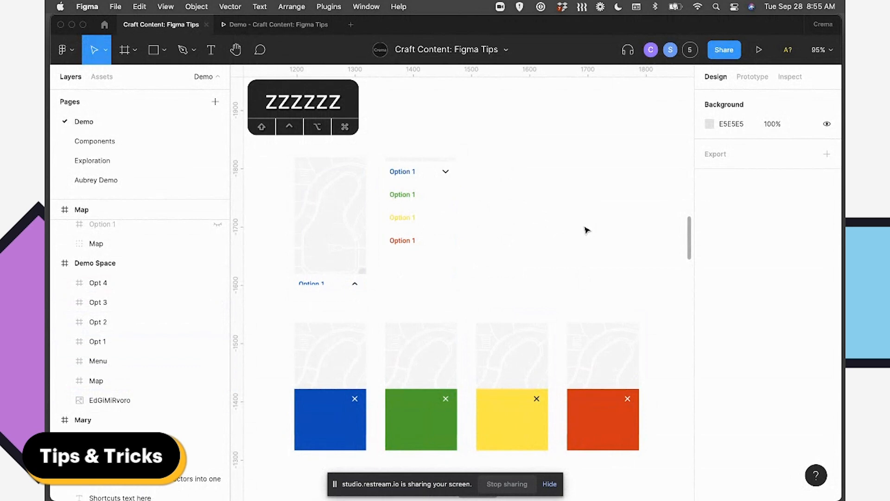
pyautogui.hscroll(-1, 587, 230)
pyautogui.hscroll(1, 587, 230)
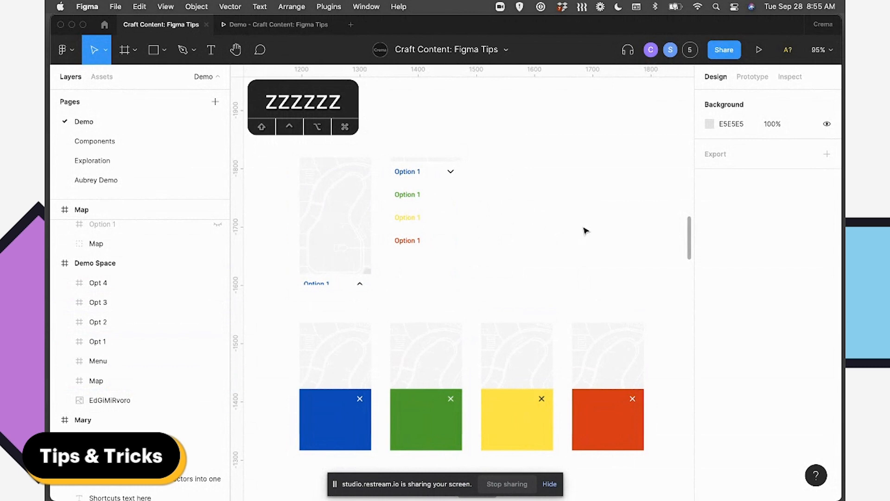
pyautogui.hscroll(-10, 583, 225)
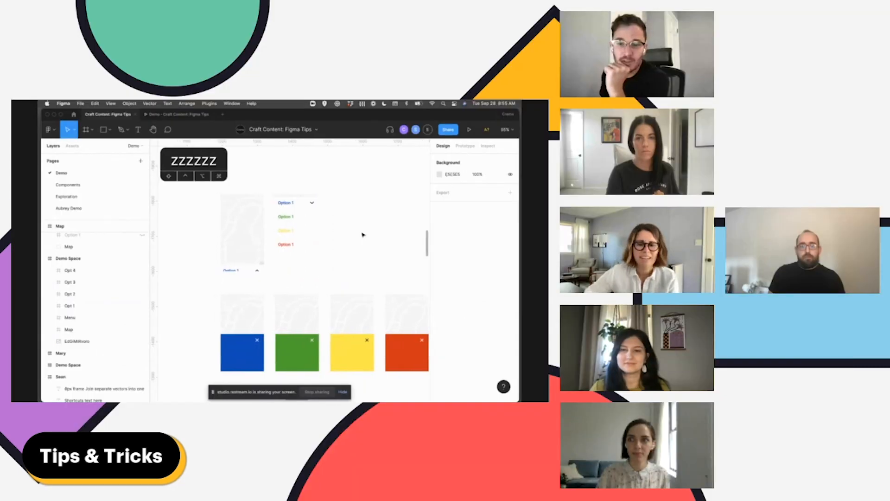
pyautogui.hscroll(-10, 363, 234)
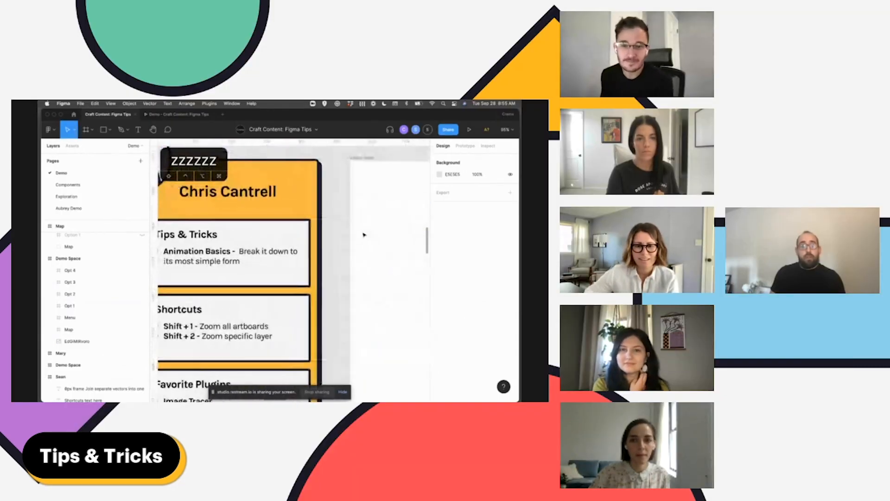
pyautogui.scroll(5, 364, 235)
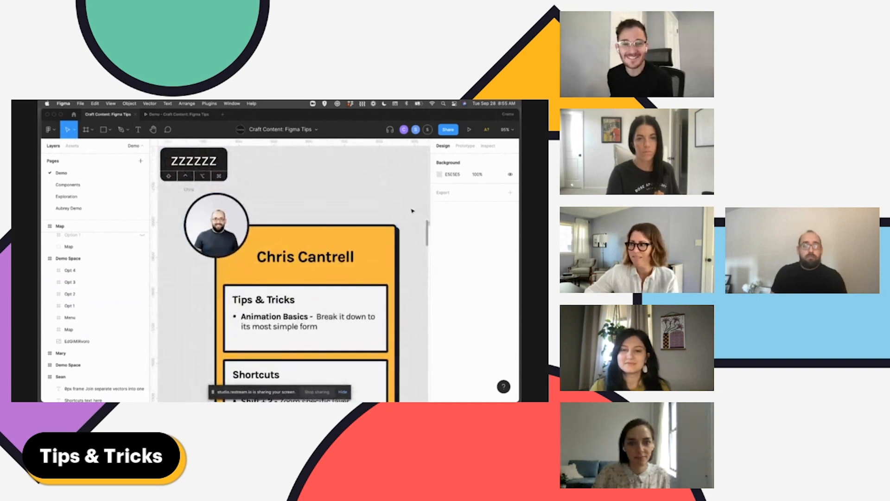
pyautogui.hscroll(10, 412, 211)
pyautogui.hscroll(3, 412, 210)
pyautogui.scroll(-4, 412, 211)
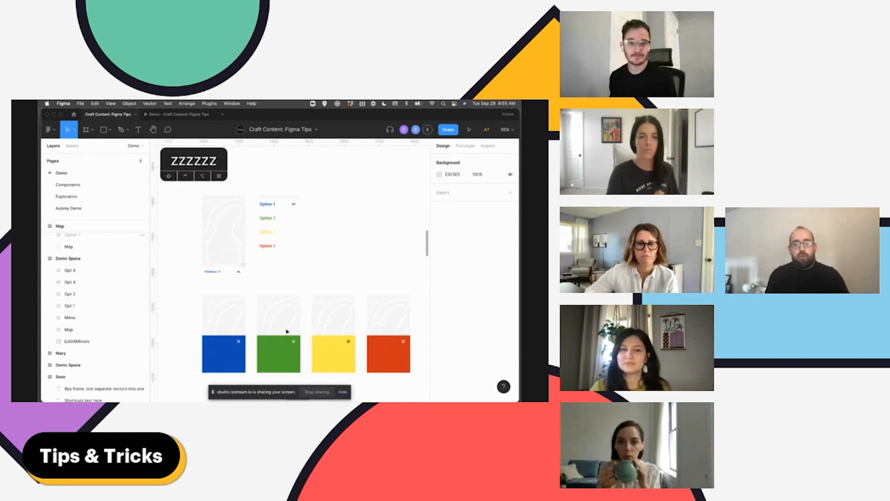
pyautogui.scroll(1, 358, 265)
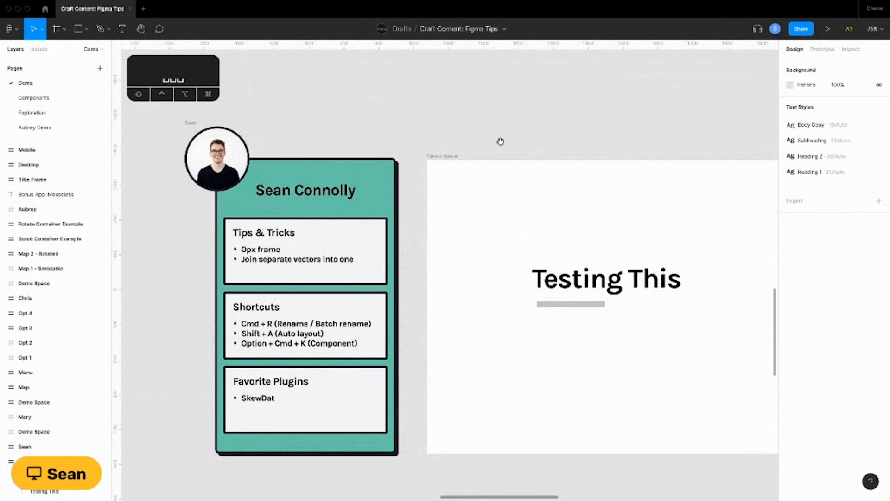
# Move the grey bar up to overlap the lower edge of the Testing This text and place it behind the text.
pyautogui.moveTo(512, 139); pyautogui.dragTo(427, 94)
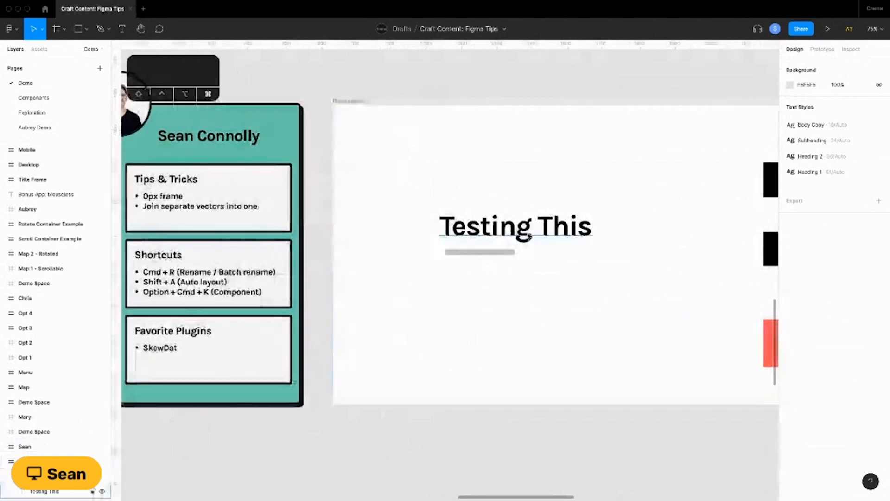
pyautogui.scroll(4, 510, 227)
pyautogui.moveTo(580, 163); pyautogui.dragTo(542, 159)
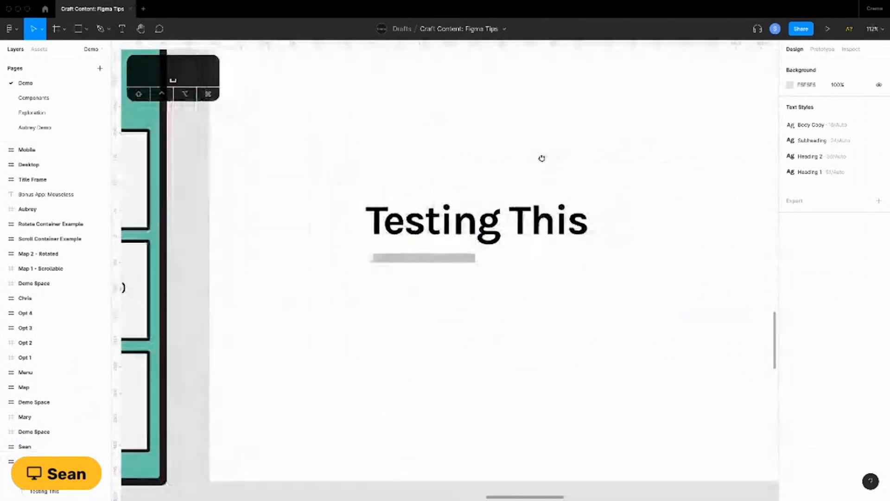
pyautogui.moveTo(432, 261); pyautogui.dragTo(464, 244)
pyautogui.click(458, 218)
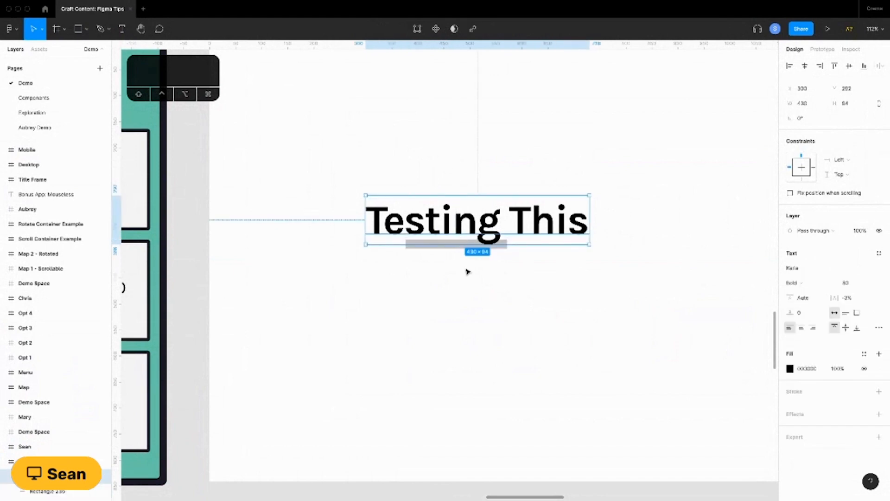
pyautogui.click(467, 271)
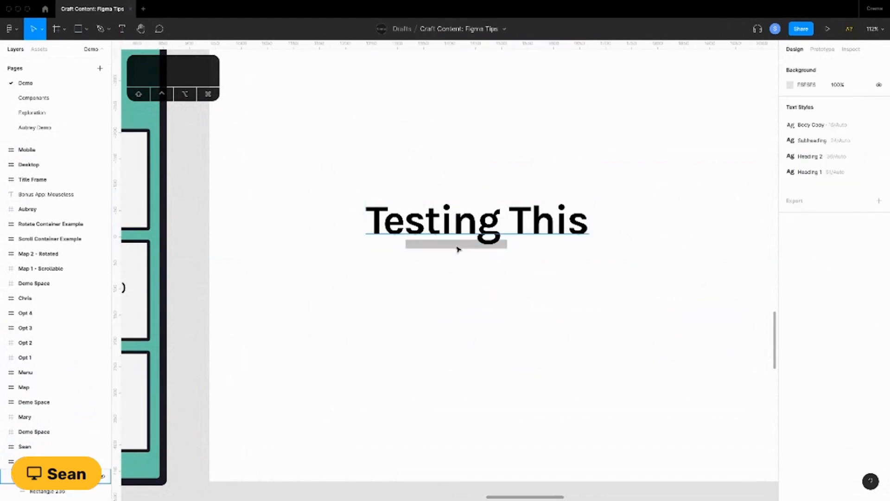
# Bring the grey bar in front of the Testing This text and move it below the text, to about X 315, Y 404.
pyautogui.click(459, 250)
pyautogui.press('alt+super+bracketright')
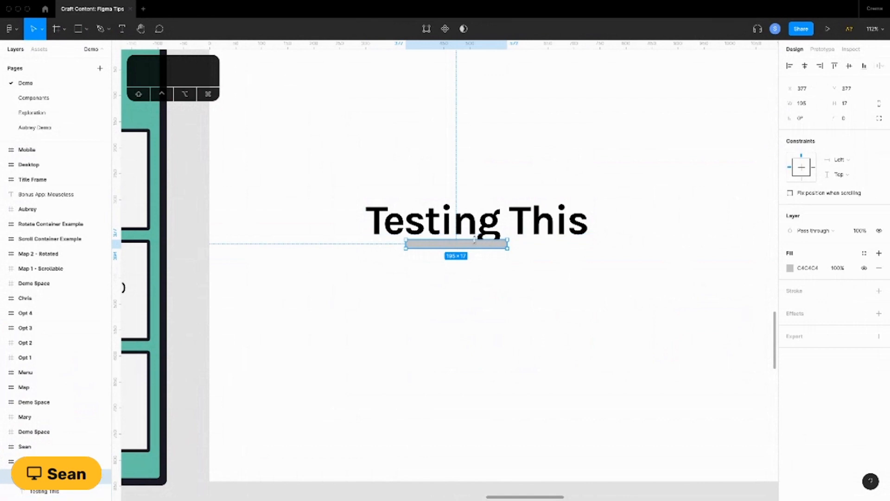
pyautogui.moveTo(469, 248); pyautogui.dragTo(437, 261)
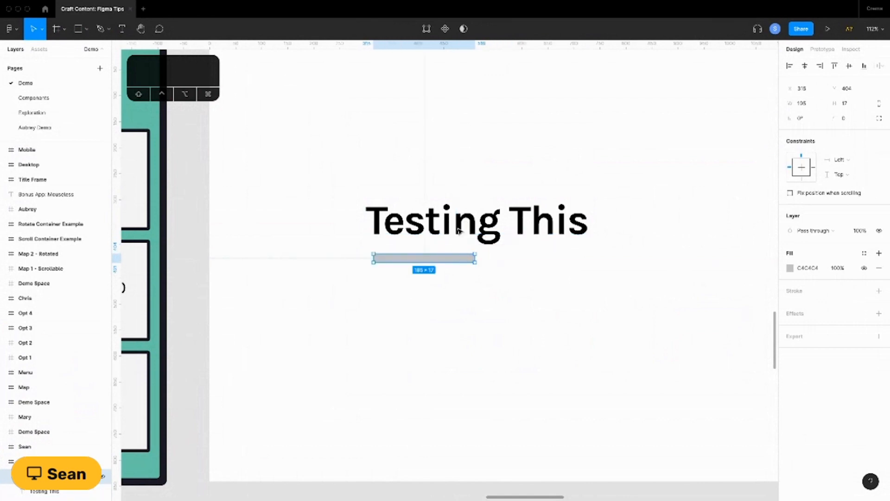
# Wrap the grey bar and the Testing This text together in a vertical auto layout frame.
pyautogui.keyDown('shift'); pyautogui.click(458, 231); pyautogui.keyUp('shift')
pyautogui.hotkey('shift', 'a')
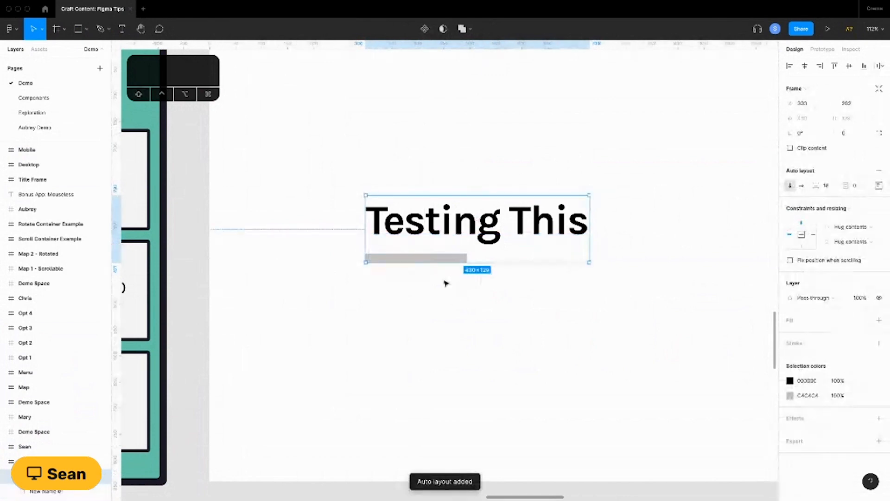
pyautogui.click(445, 283)
# Widen the grey bar and set its horizontal resizing to Fill container so it spans the auto layout frame.
pyautogui.click(463, 259)
pyautogui.moveTo(467, 258); pyautogui.dragTo(578, 256)
pyautogui.click(848, 141)
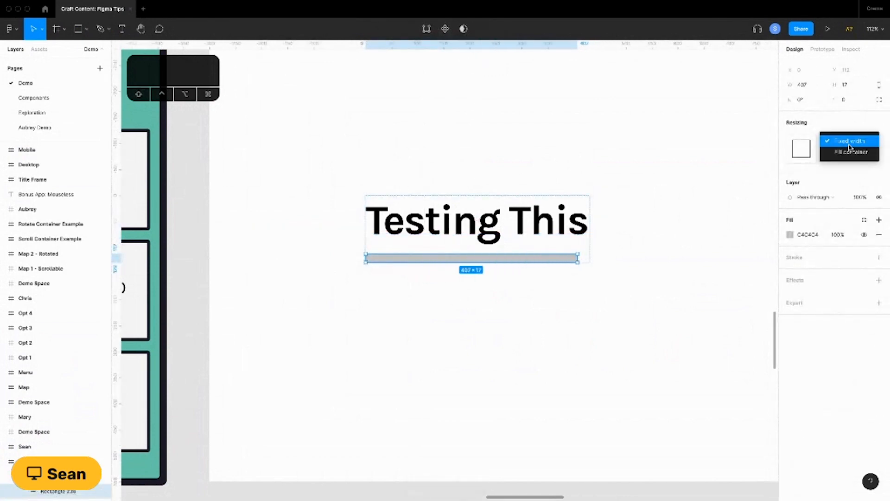
pyautogui.click(850, 152)
pyautogui.press('Escape')
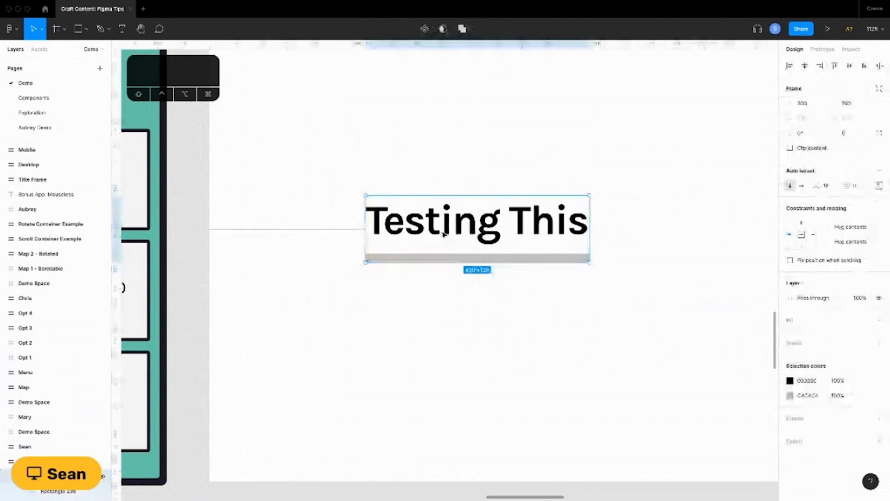
# Set the spacing between items to 0 in the auto layout frame holding the text and the grey bar.
pyautogui.click(429, 258)
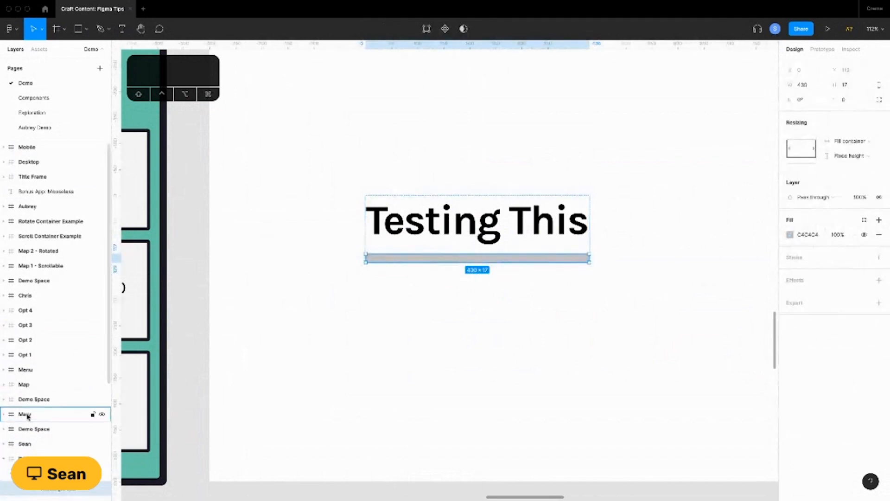
pyautogui.scroll(-4, 28, 416)
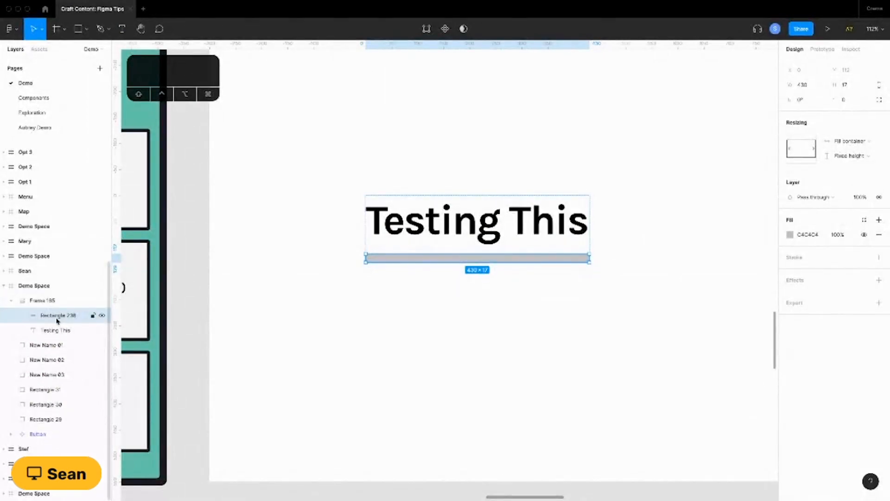
pyautogui.click(558, 196)
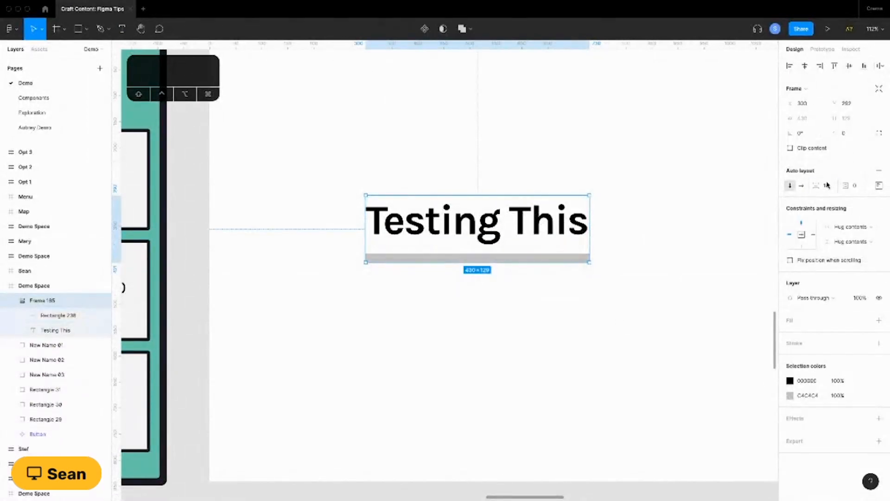
pyautogui.click(828, 186)
pyautogui.write('0')
pyautogui.press('Return')
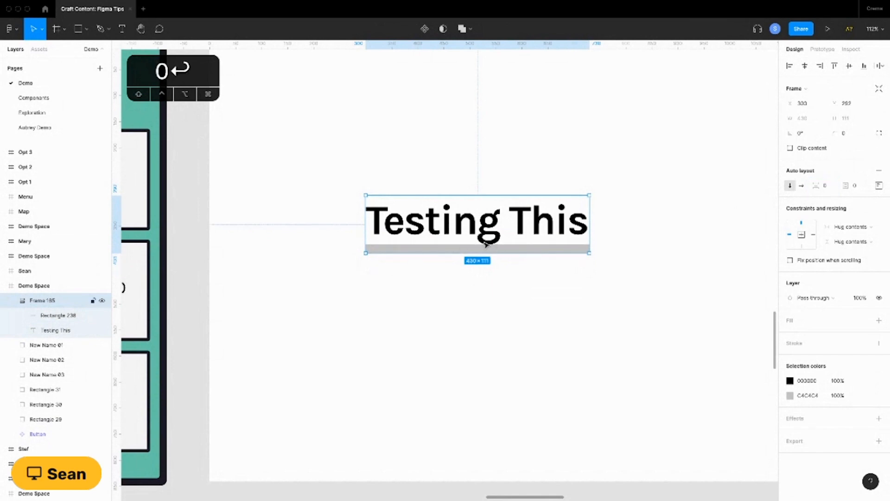
# Send the grey bar to the back of the auto layout frame's layer order, then bring it to the front again.
pyautogui.click(54, 315)
pyautogui.press('alt+super+bracketleft')
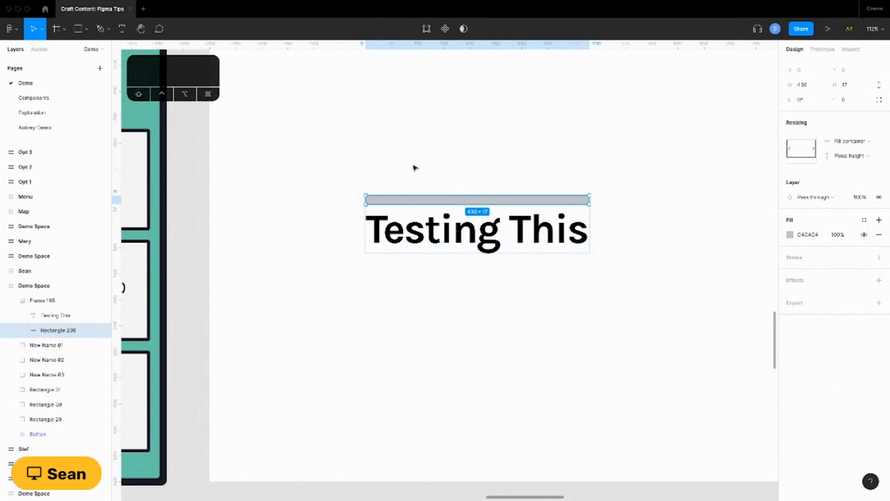
pyautogui.press('alt+super+bracketright')
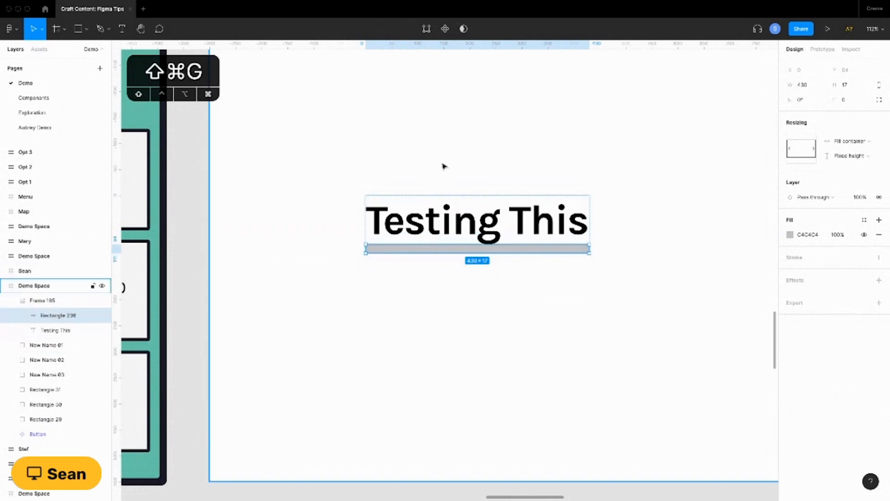
# Ungroup the auto layout frame that holds the Testing This text and the grey bar.
pyautogui.click(429, 179)
pyautogui.click(47, 303)
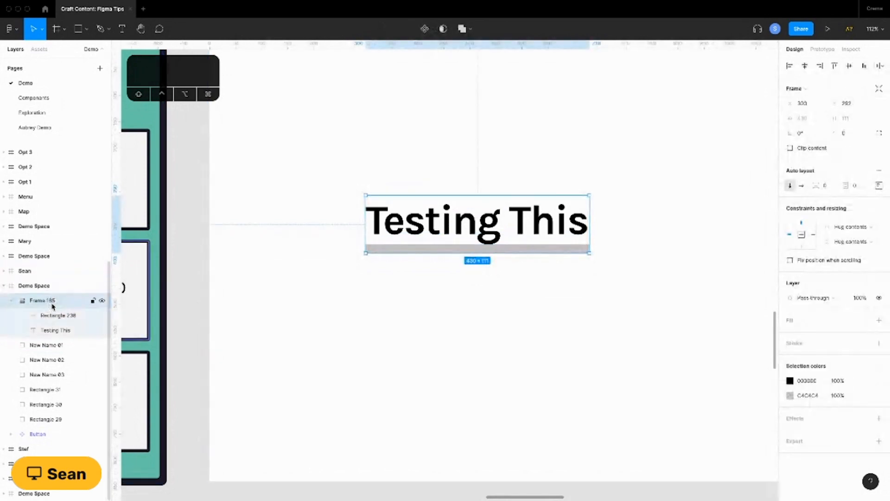
pyautogui.press('super+BackSpace')
# Move the grey bar slightly down to about Y 404 and shorten it from its right end to about 307 wide.
pyautogui.click(462, 253)
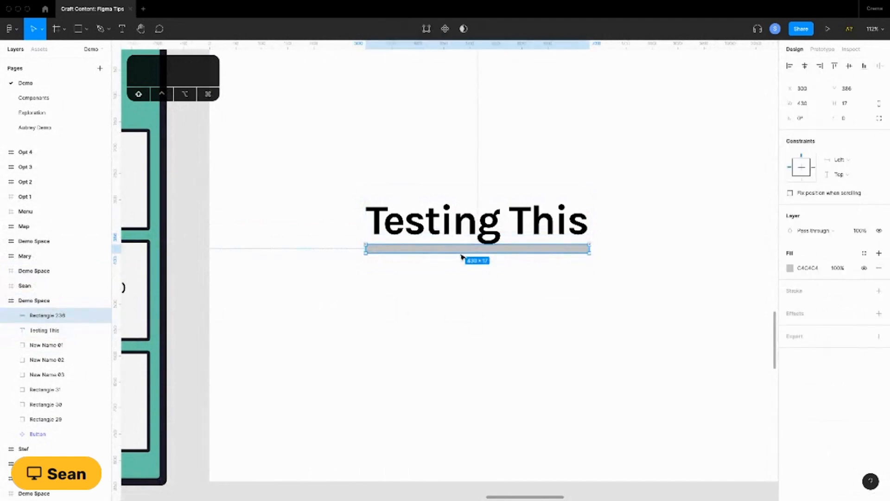
pyautogui.moveTo(462, 254); pyautogui.dragTo(463, 263)
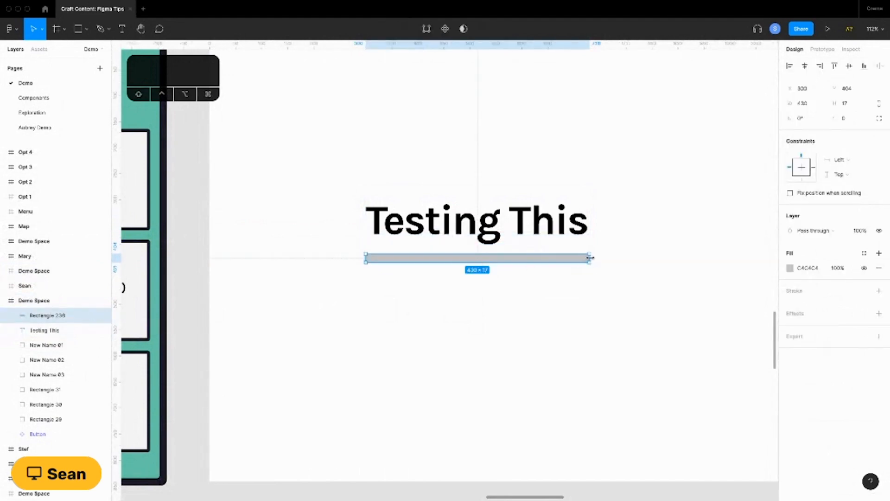
pyautogui.moveTo(589, 259); pyautogui.dragTo(525, 267)
pyautogui.click(529, 297)
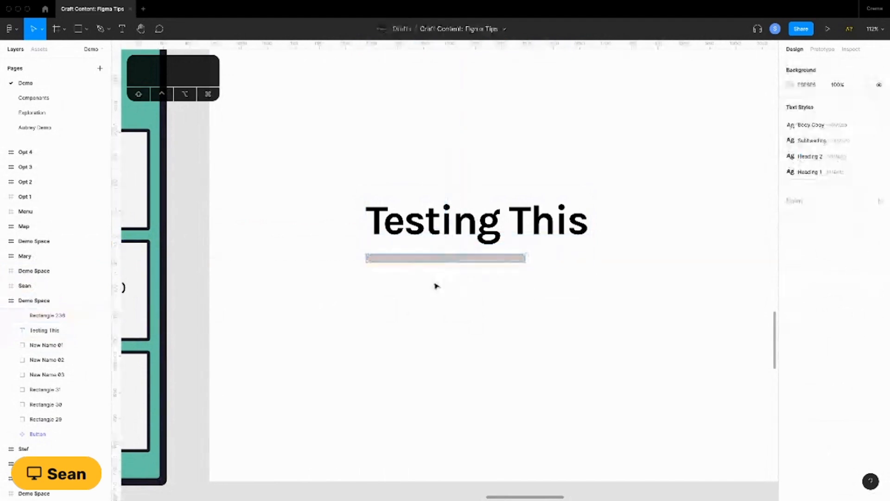
# Rename the grey bar's layer as Underline.
pyautogui.click(422, 259)
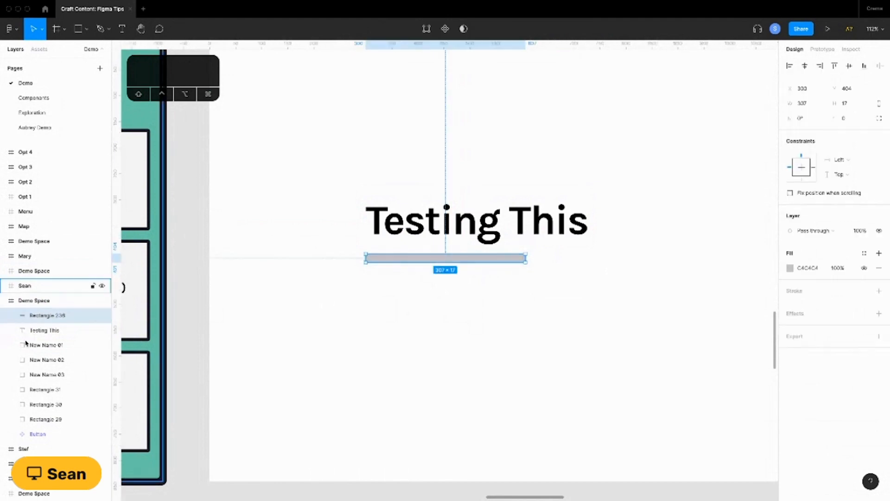
pyautogui.doubleClick(49, 319)
pyautogui.write('Underlin')
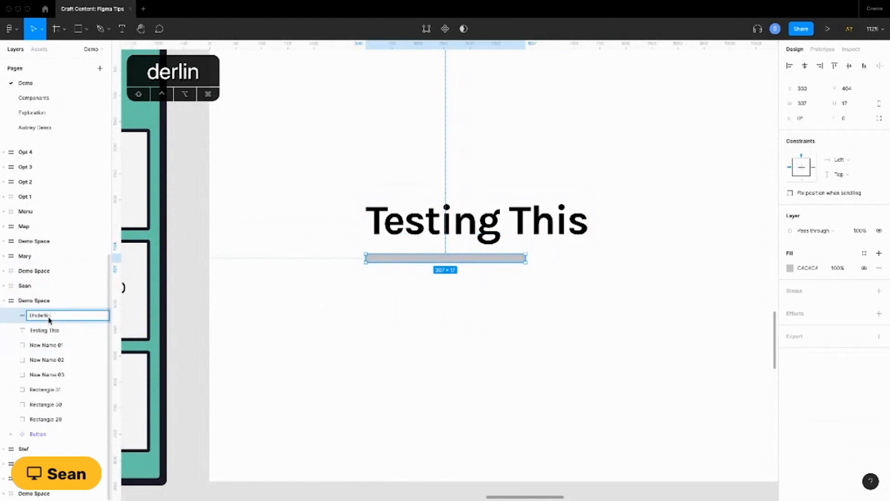
pyautogui.write('e')
pyautogui.press('Return')
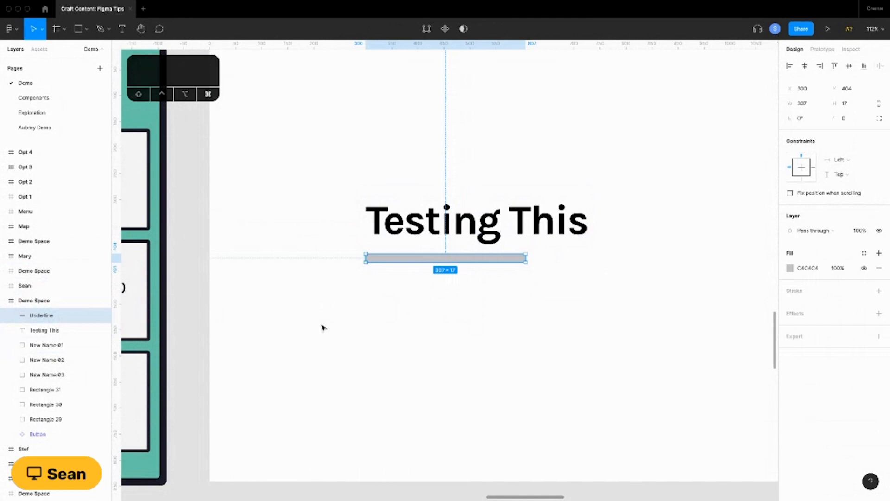
# Wrap the Underline bar in its own frame and set the frame's height to 0.001.
pyautogui.press('alt')
pyautogui.hotkey('ctrl', 'alt', 'g')
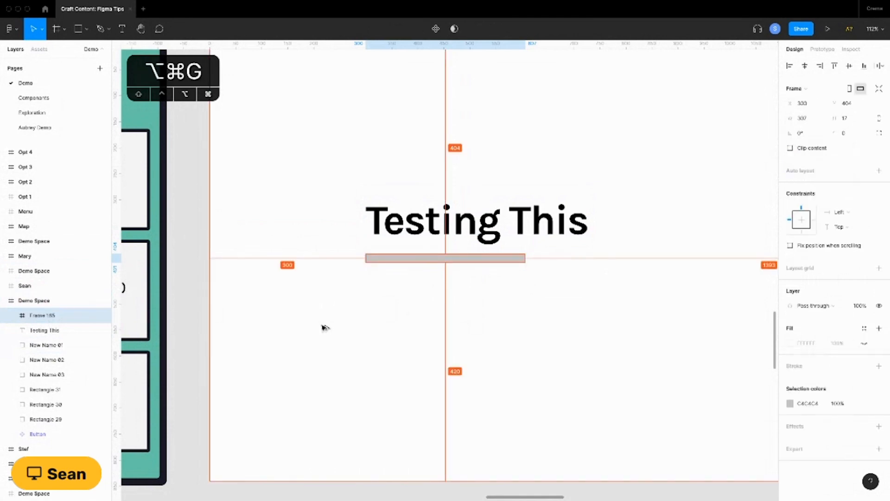
pyautogui.click(859, 119)
pyautogui.write('0')
pyautogui.press('Return')
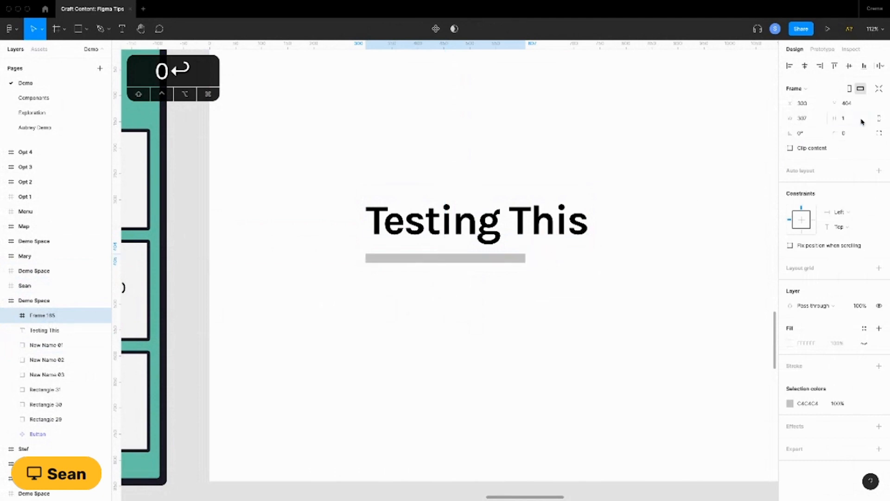
pyautogui.click(848, 120)
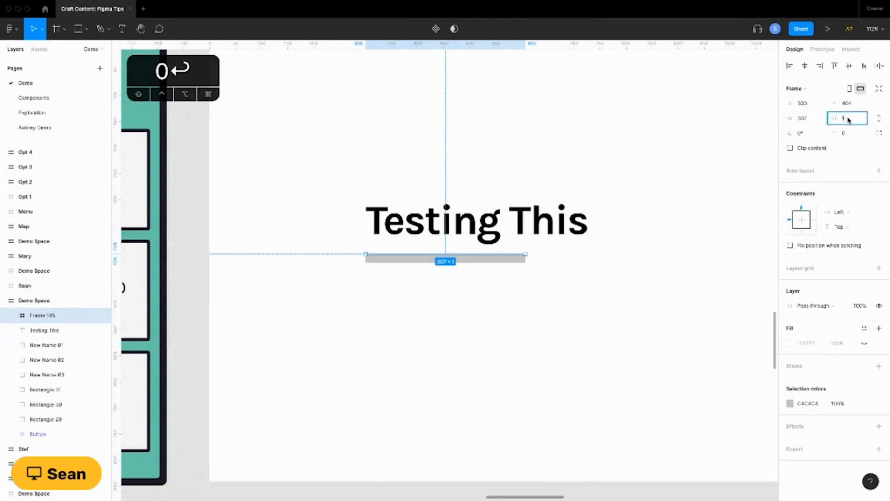
pyautogui.write('.001')
pyautogui.press('Return')
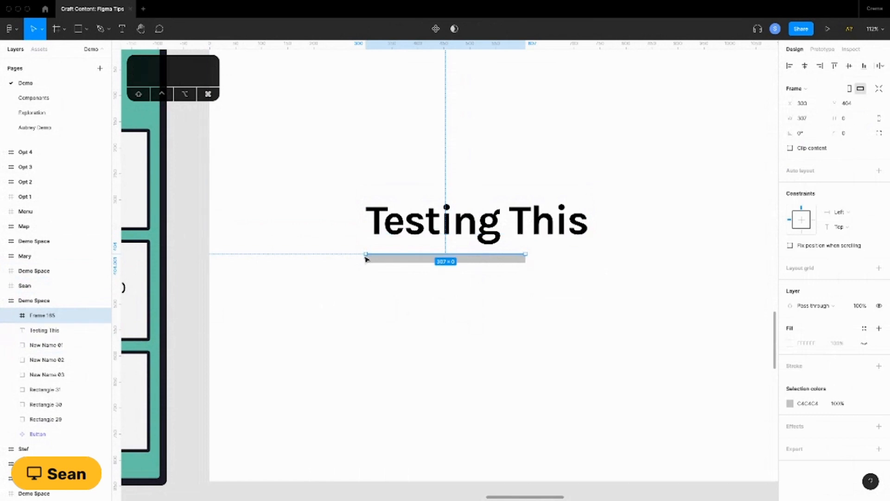
# Rename the frame around the grey bar as "0px Frame - Underline".
pyautogui.scroll(5, 374, 253)
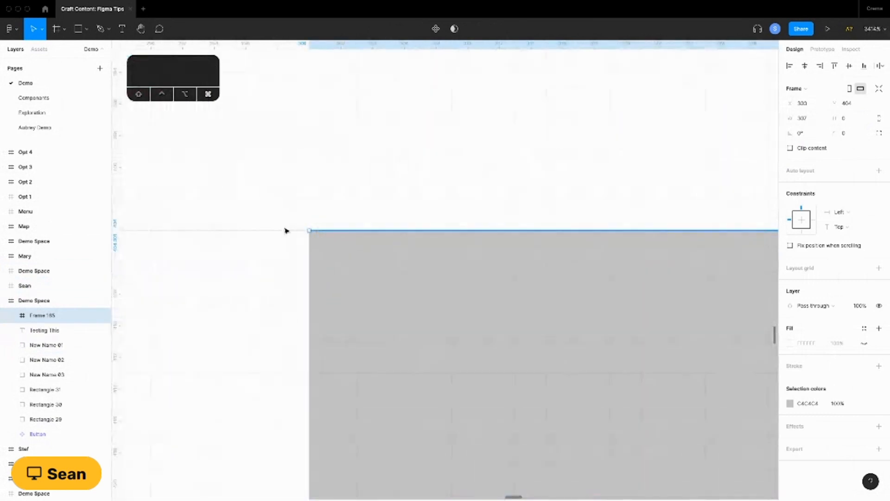
pyautogui.scroll(5, 200, 263)
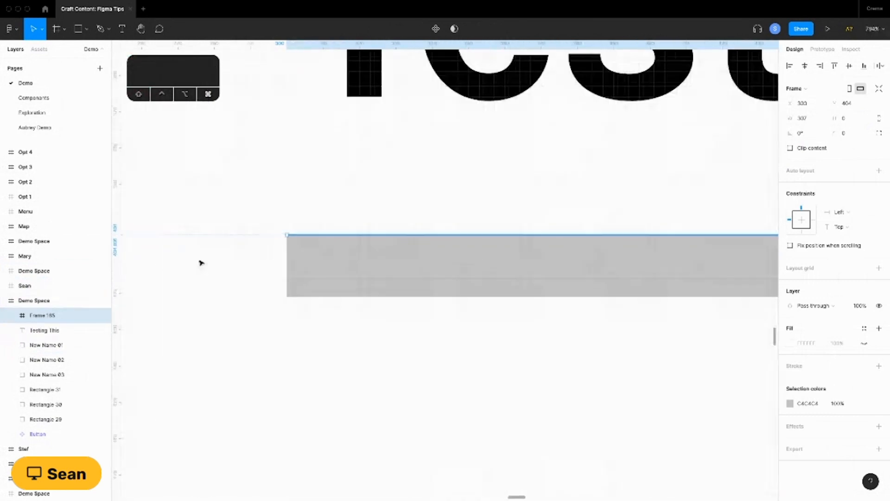
pyautogui.doubleClick(41, 315)
pyautogui.write('0px Fram')
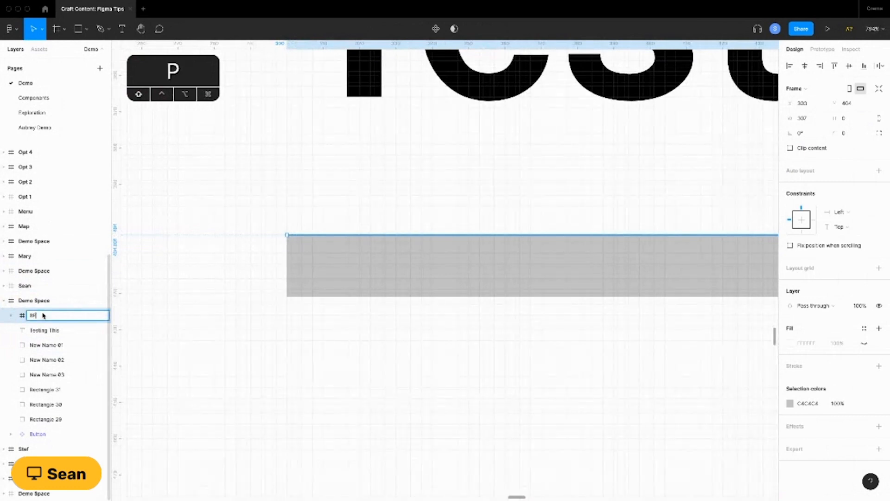
pyautogui.write('e ')
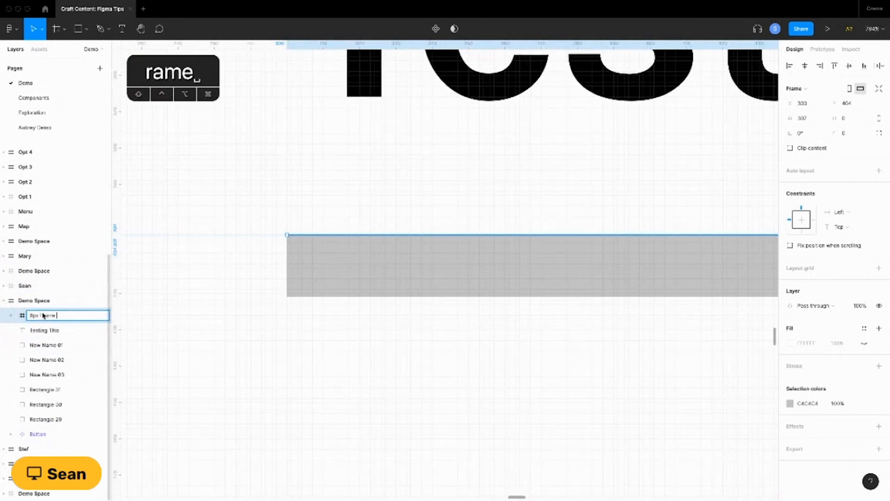
pyautogui.write('- Underline')
pyautogui.press('Return')
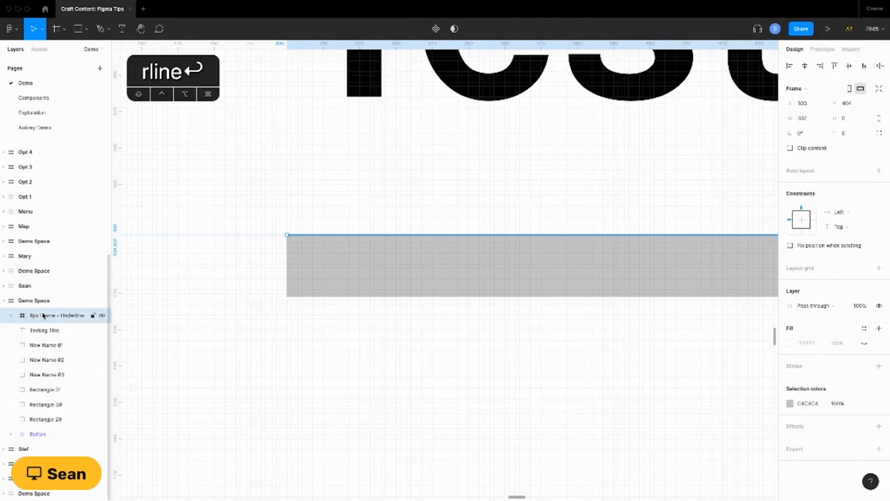
# Expand the 0px Frame - Underline layer and examine how the Underline bar sits inside the flattened frame.
pyautogui.click(260, 207)
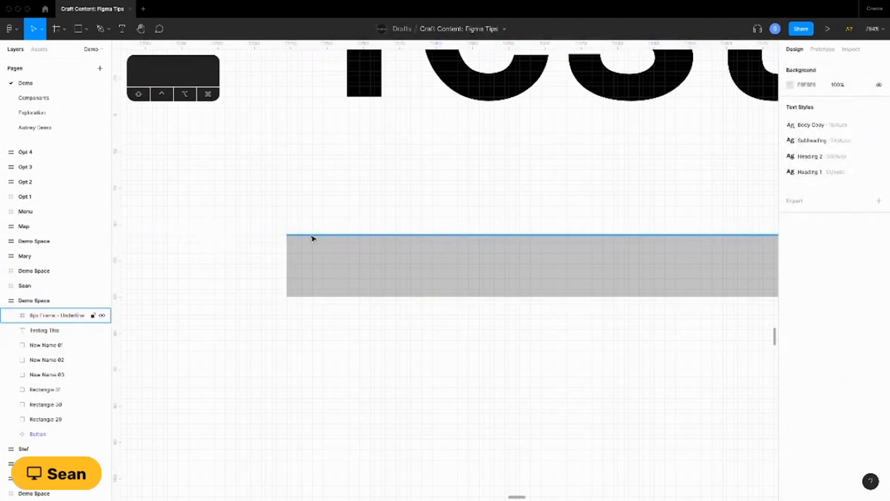
pyautogui.click(301, 230)
pyautogui.click(11, 315)
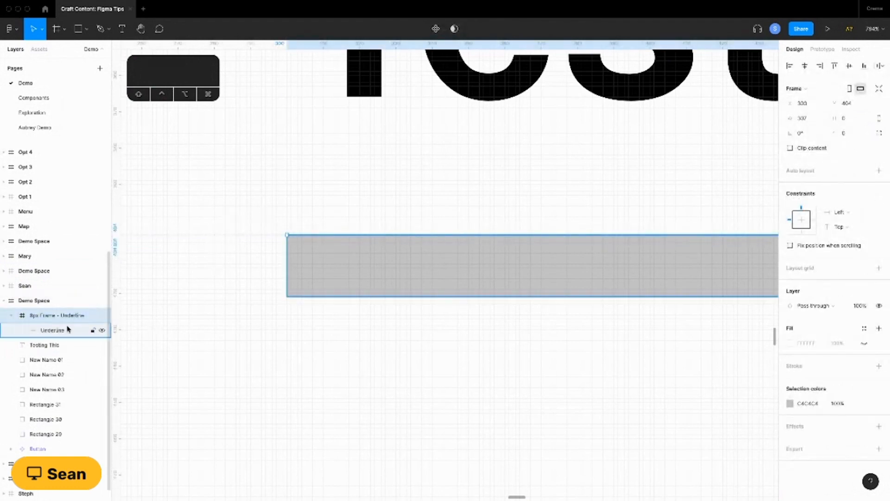
pyautogui.scroll(-5, 126, 283)
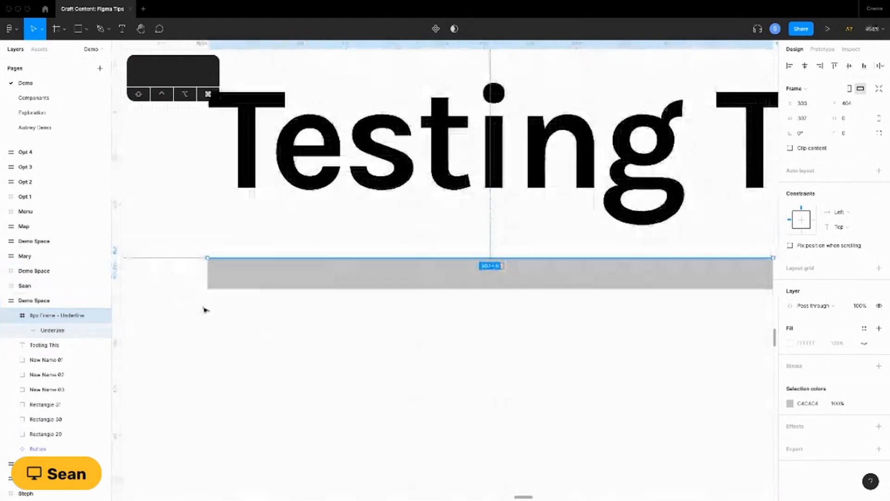
pyautogui.click(305, 319)
pyautogui.scroll(-3, 305, 319)
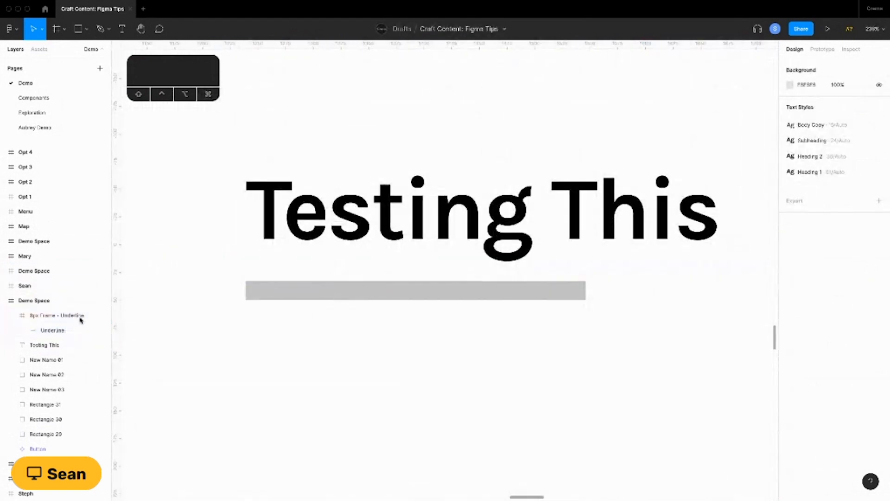
pyautogui.click(42, 317)
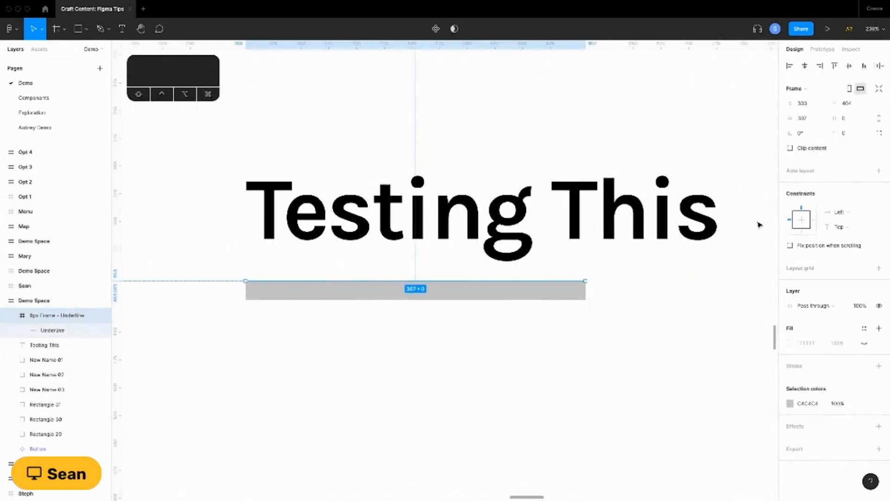
# Set the Underline bar's horizontal constraint to Left and right within its 0px frame.
pyautogui.click(359, 296)
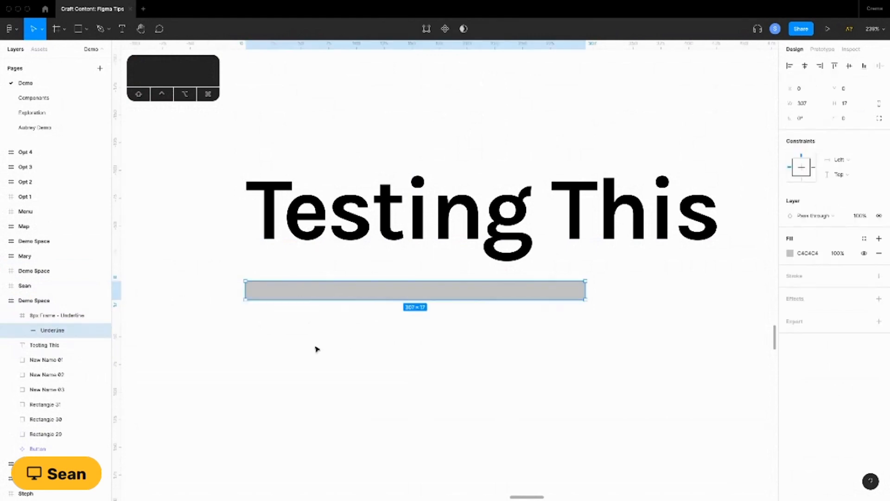
pyautogui.click(225, 278)
pyautogui.click(46, 330)
pyautogui.click(839, 159)
pyautogui.click(852, 184)
pyautogui.click(70, 315)
pyautogui.click(208, 325)
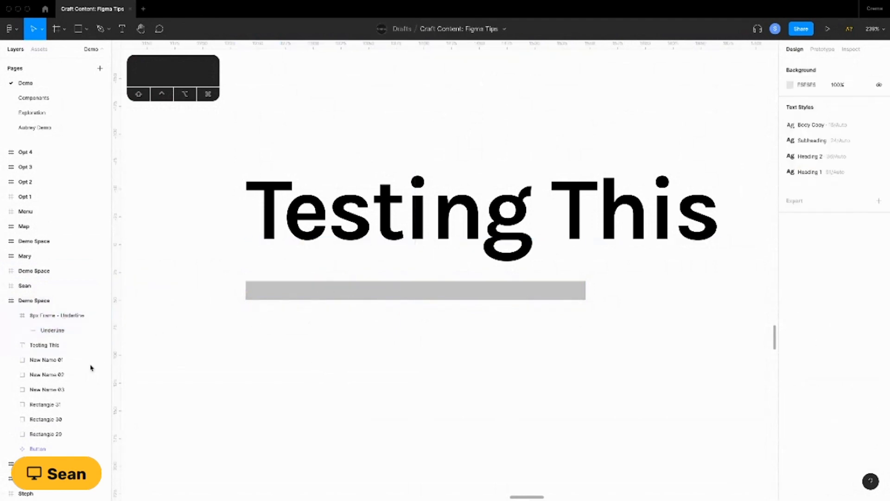
# Wrap the 0px Frame - Underline and the Testing This text together in an auto layout frame.
pyautogui.click(57, 316)
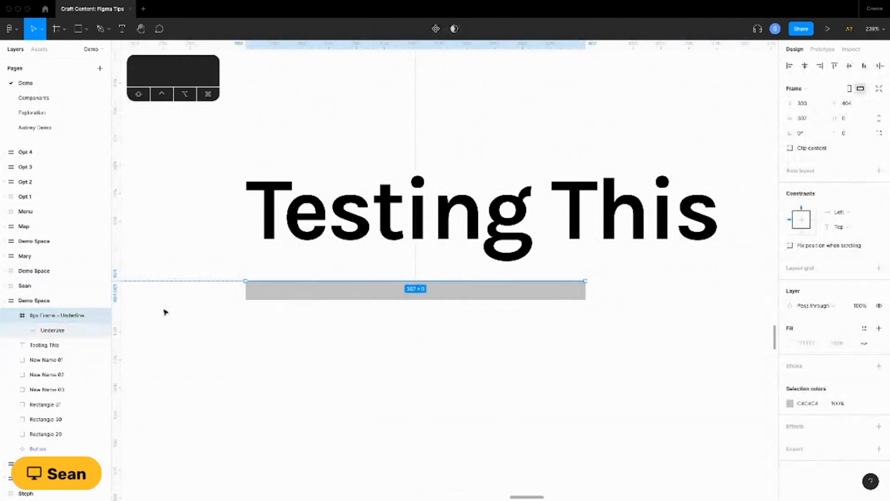
pyautogui.click(53, 330)
pyautogui.click(57, 316)
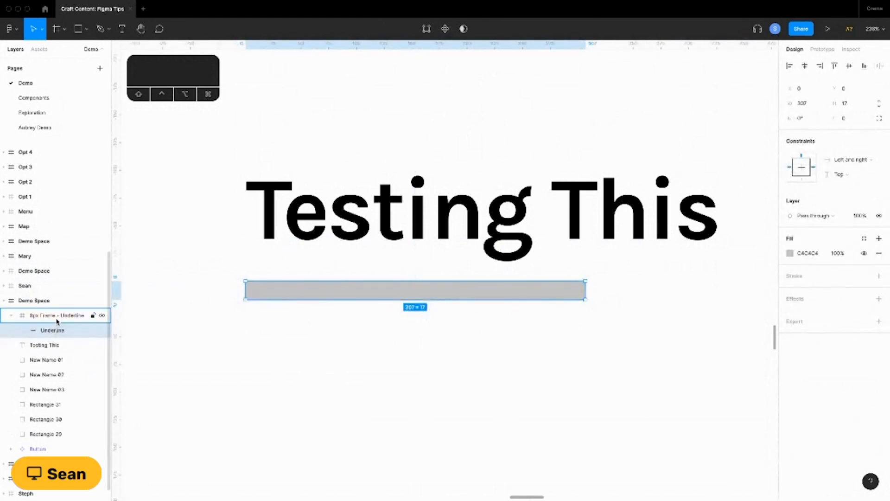
pyautogui.keyDown('shift'); pyautogui.click(444, 225); pyautogui.keyUp('shift')
pyautogui.hotkey('shift', 'a')
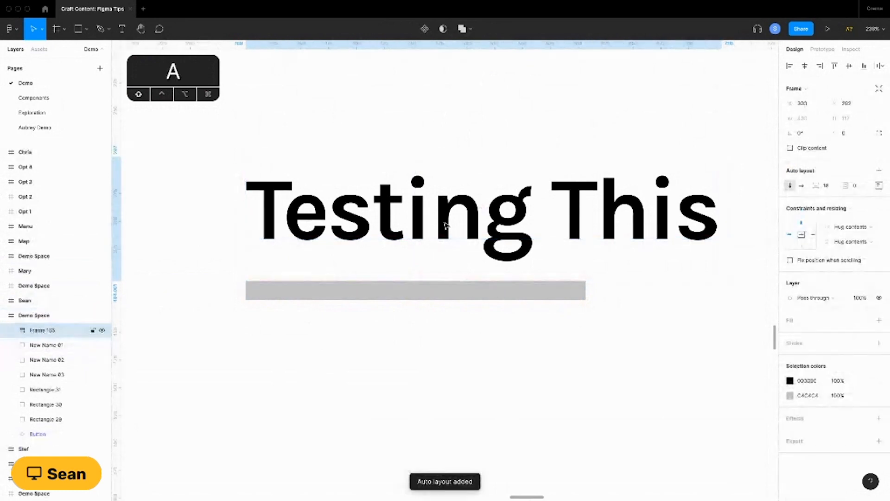
# Set the spacing between items to 0 in the new auto layout frame holding the heading and the 0px frame.
pyautogui.click(12, 330)
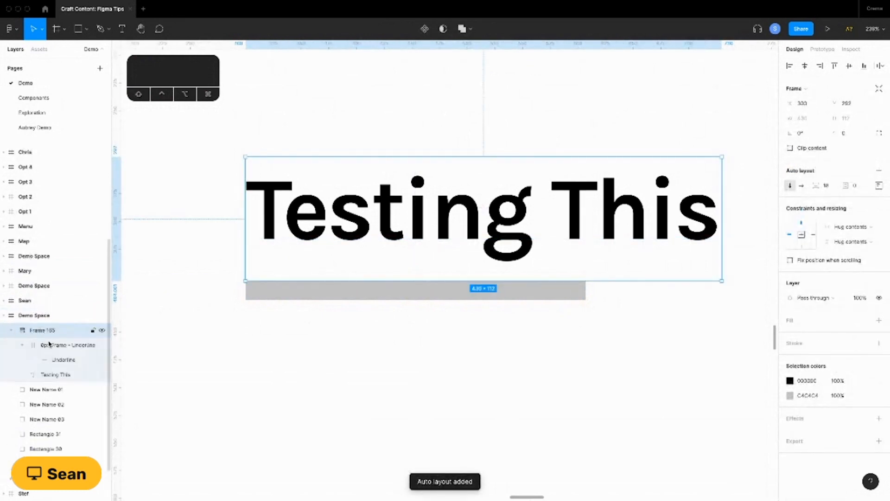
pyautogui.click(23, 345)
pyautogui.click(23, 345)
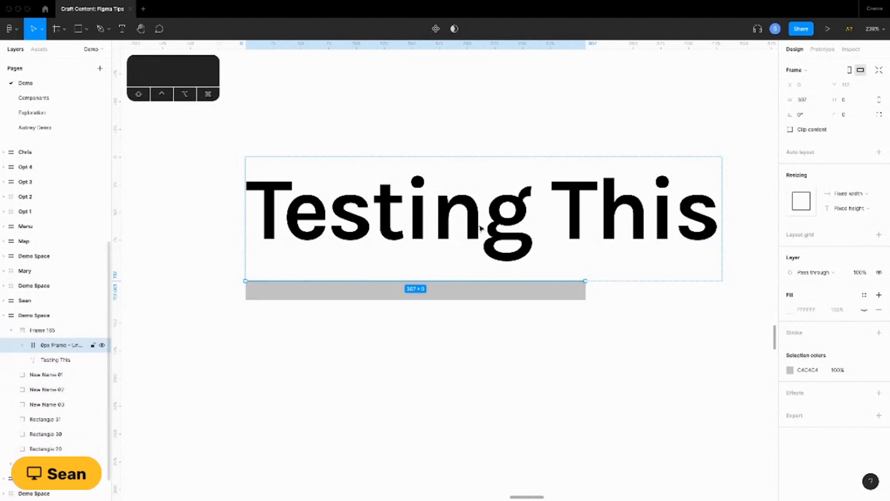
pyautogui.click(549, 135)
pyautogui.click(551, 202)
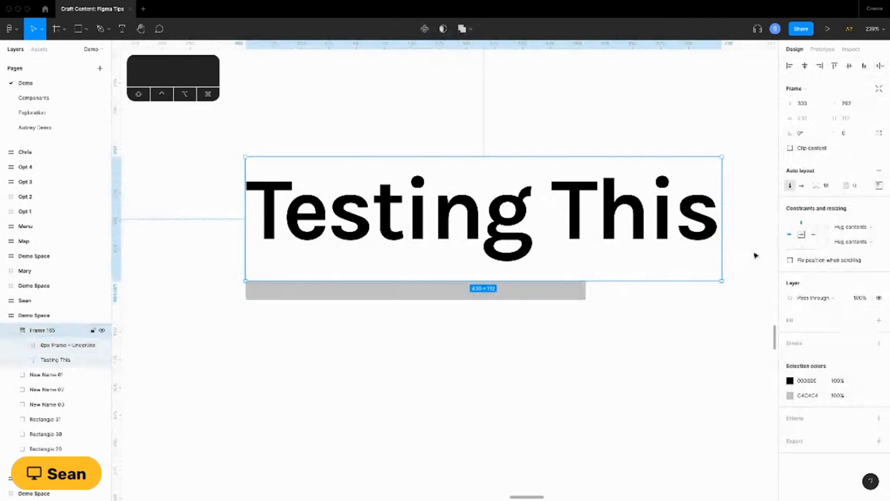
pyautogui.click(824, 186)
pyautogui.write('0')
pyautogui.press('Return')
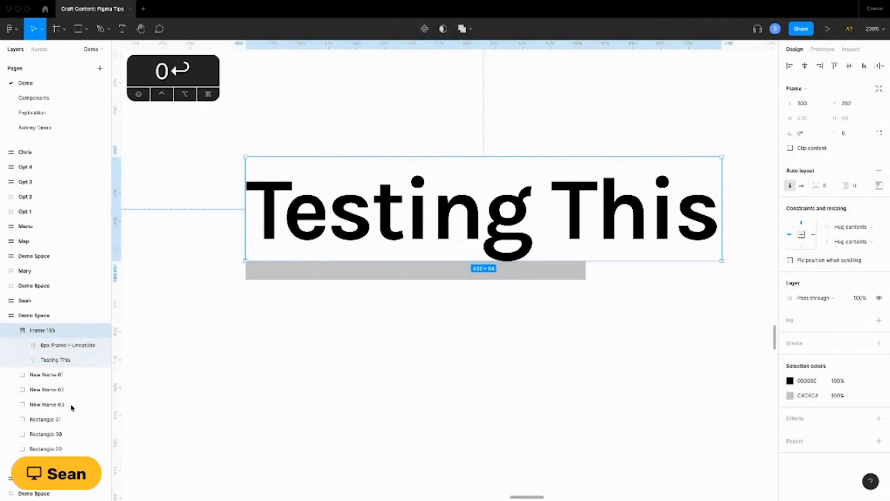
# Set the horizontal resizing of the 0px Frame - Underline to Fill container.
pyautogui.click(60, 346)
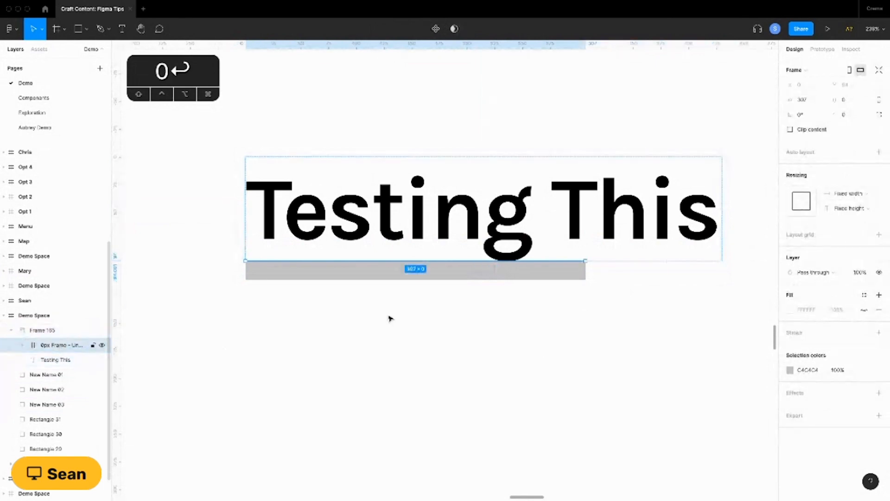
pyautogui.click(858, 194)
pyautogui.click(855, 205)
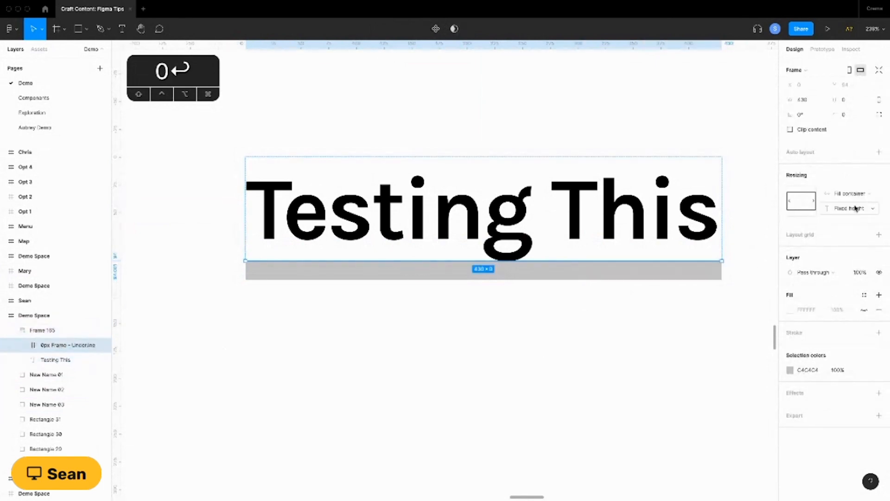
# Test the underline's resizing by replacing the heading text with "sdsdfsdfsfd" and then with "gggyyy".
pyautogui.doubleClick(514, 220)
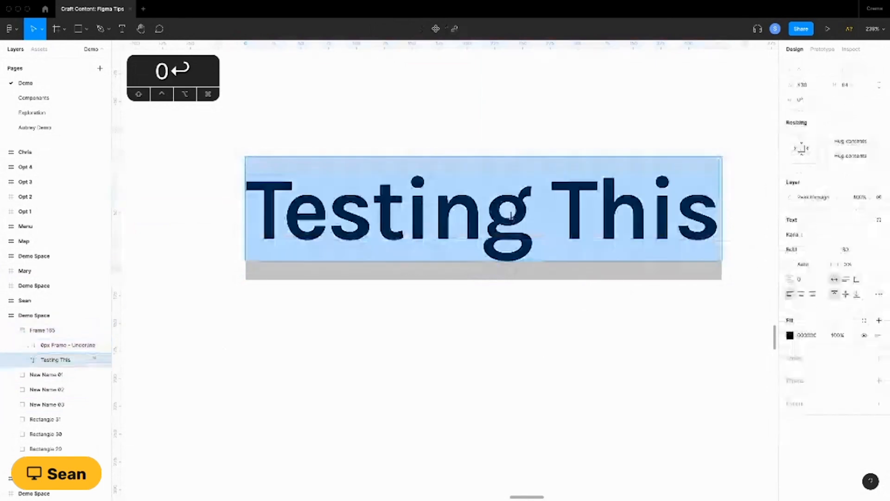
pyautogui.write('sdsdfsdfsfd')
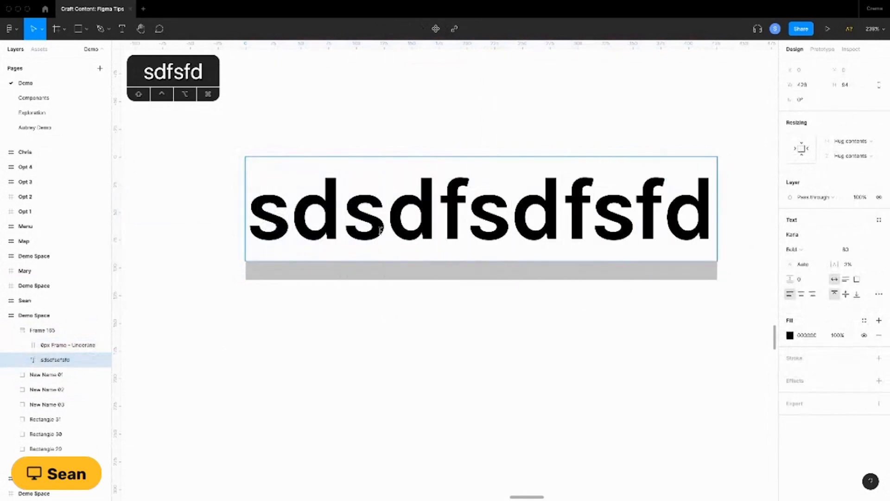
pyautogui.doubleClick(461, 215)
pyautogui.write('gggyyy')
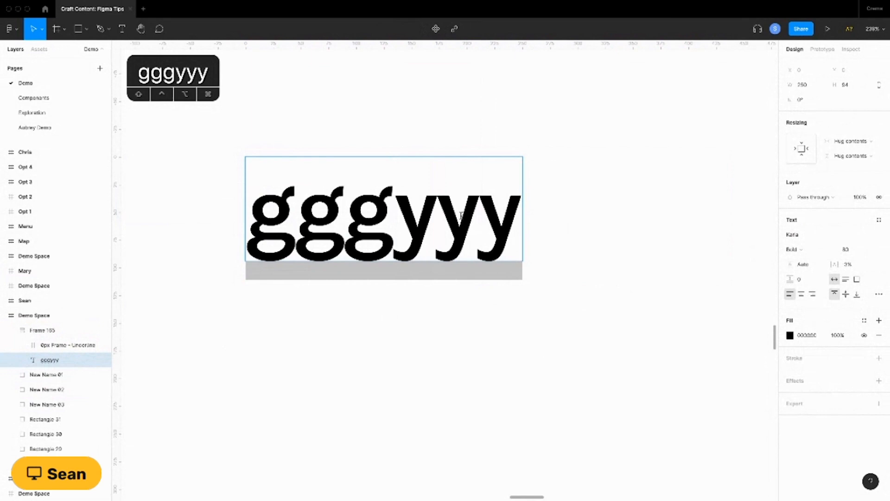
# Extend the heading text to "gggyyyppq" to test the underline with more descender letters.
pyautogui.write('ppq')
pyautogui.press('Escape')
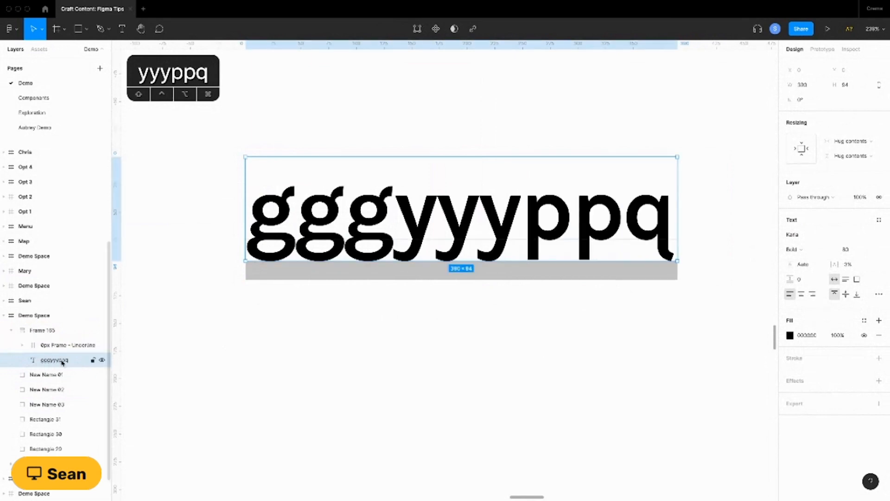
# Send the 0px Frame - Underline one level back so it sits behind the gggyyyppq text in the auto layout frame.
pyautogui.click(21, 345)
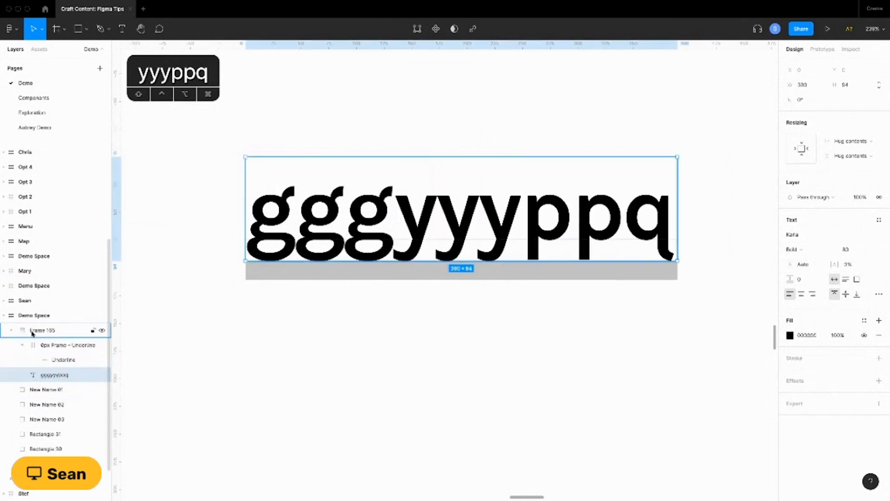
pyautogui.click(32, 331)
pyautogui.click(45, 346)
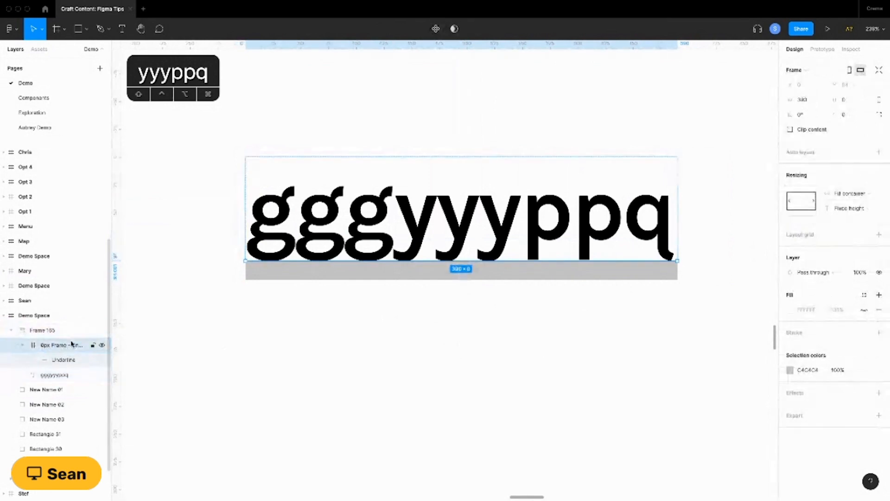
pyautogui.click(23, 345)
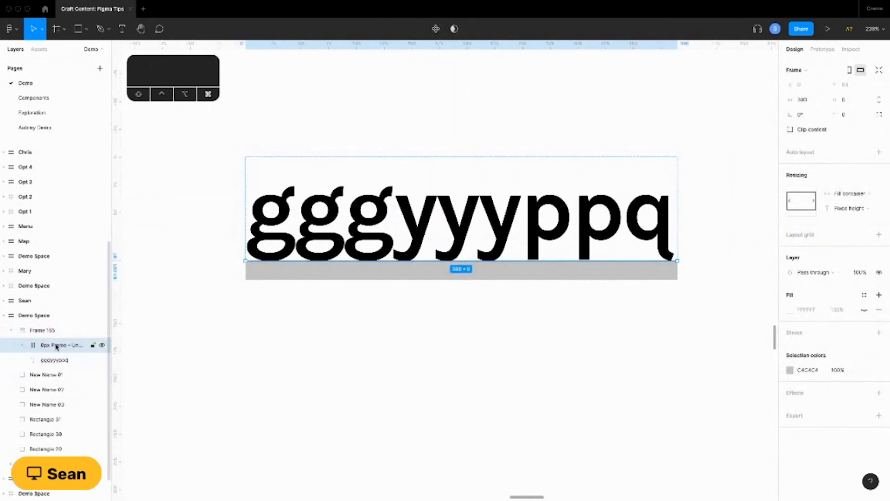
pyautogui.press('super+bracketleft')
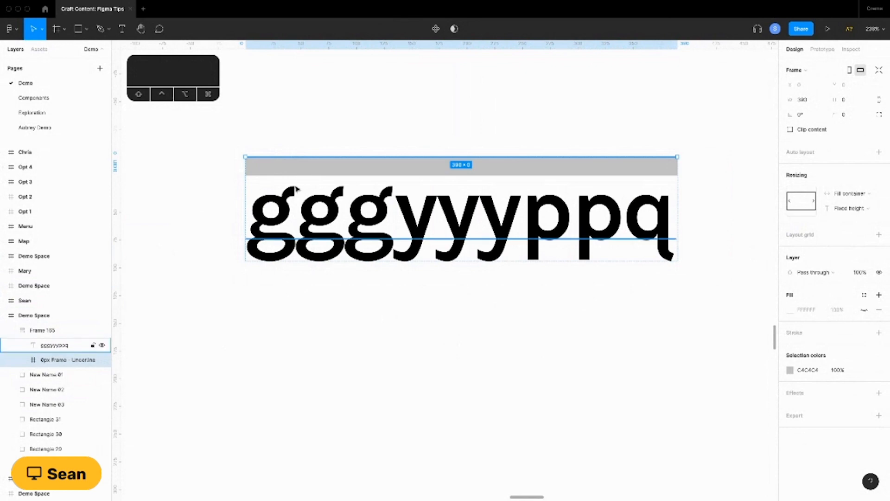
# Move the Underline bar inside the 0px frame down to Y 80 so it overlaps the heading's descenders.
pyautogui.click(22, 360)
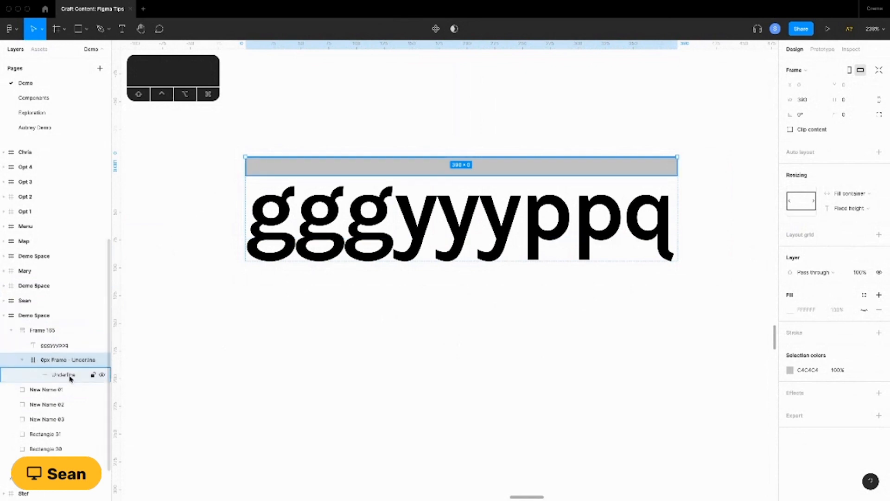
pyautogui.click(70, 376)
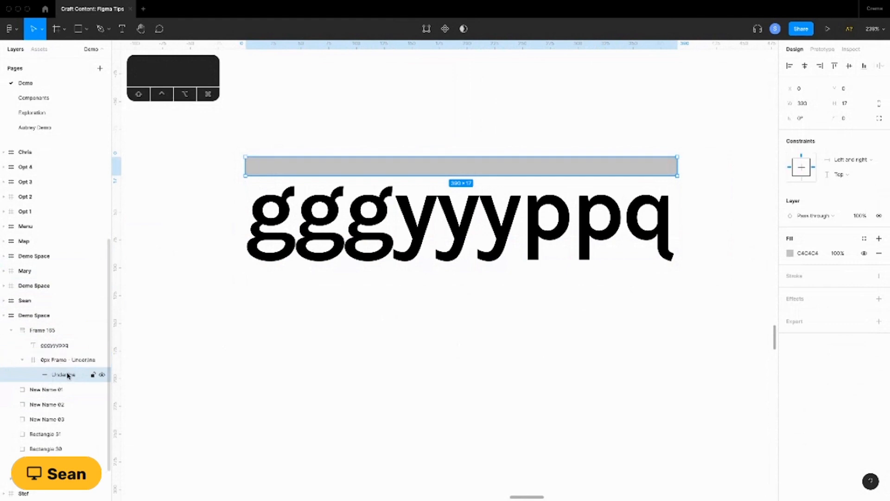
pyautogui.hotkey('shift', 'Down')
pyautogui.hotkey('shift', 'Down')
pyautogui.hotkey('shift', 'Down')
pyautogui.hotkey('shift', 'Down')
pyautogui.hotkey('shift', 'Down')
pyautogui.hotkey('shift', 'Down')
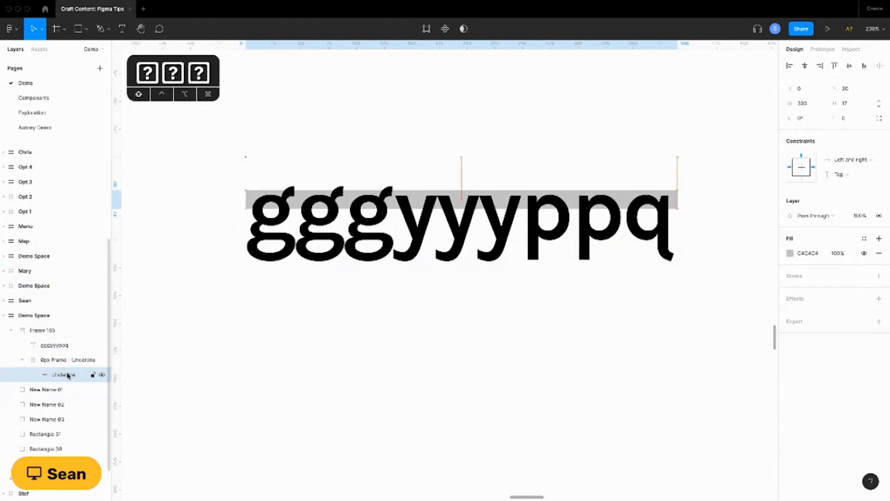
pyautogui.hotkey('shift', 'Down')
pyautogui.hotkey('shift', 'Down')
pyautogui.hotkey('shift', 'Down')
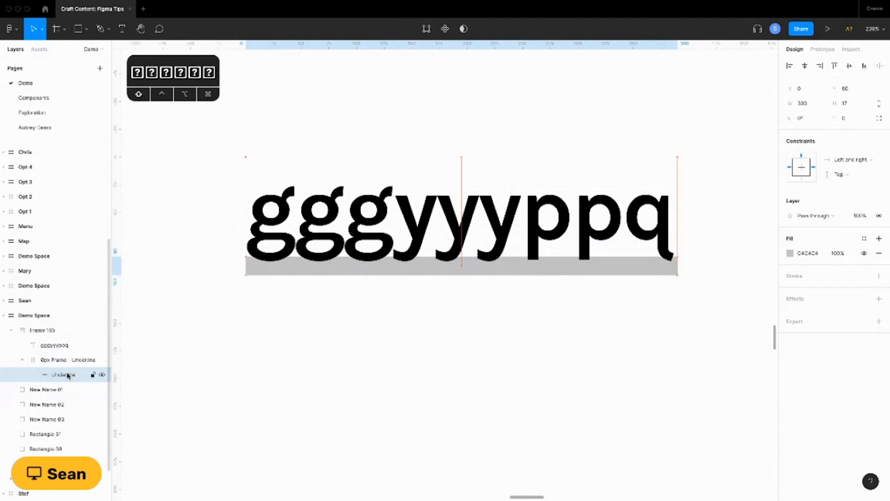
pyautogui.hotkey('shift', 'Up')
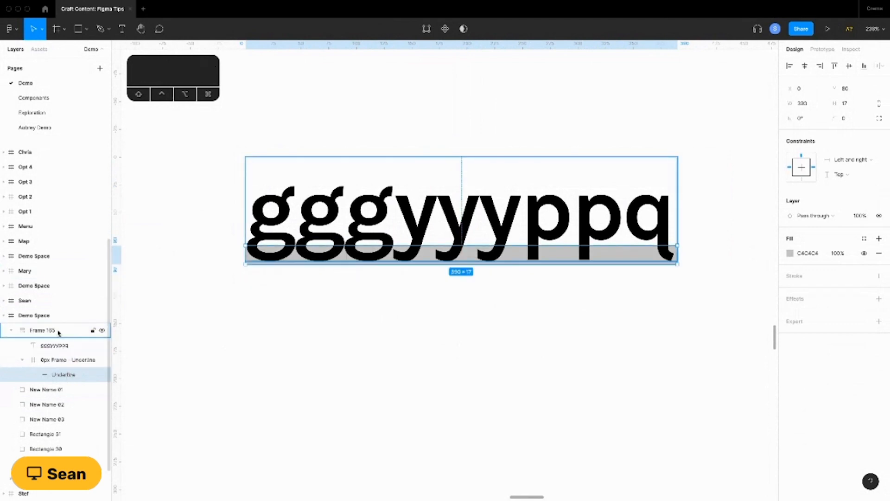
# Replace the heading text with "Testing".
pyautogui.doubleClick(371, 210)
pyautogui.press('super+a')
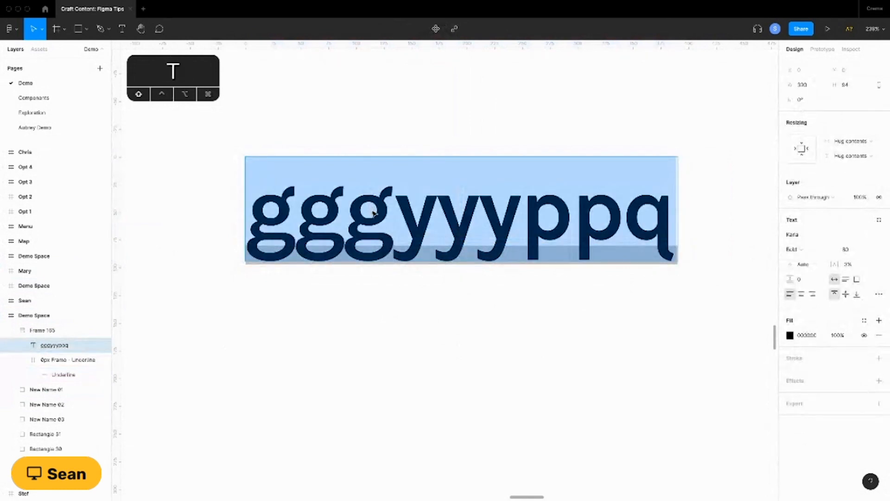
pyautogui.write('Testing')
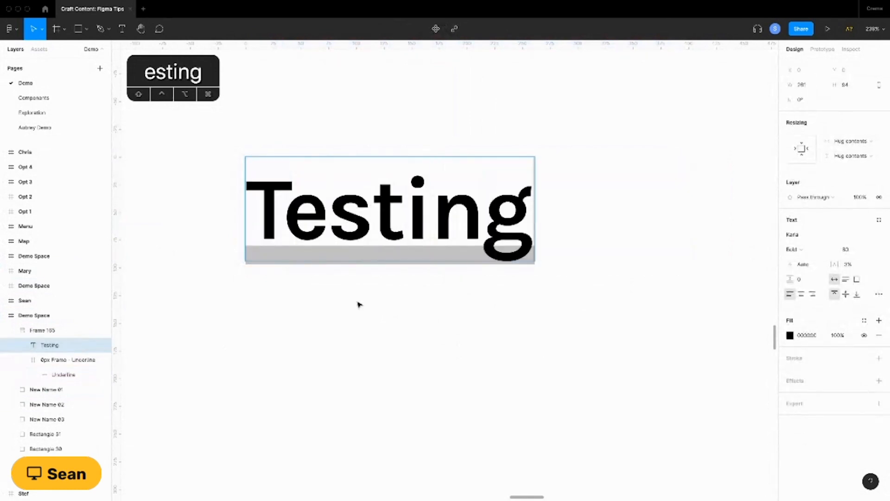
pyautogui.press('Escape')
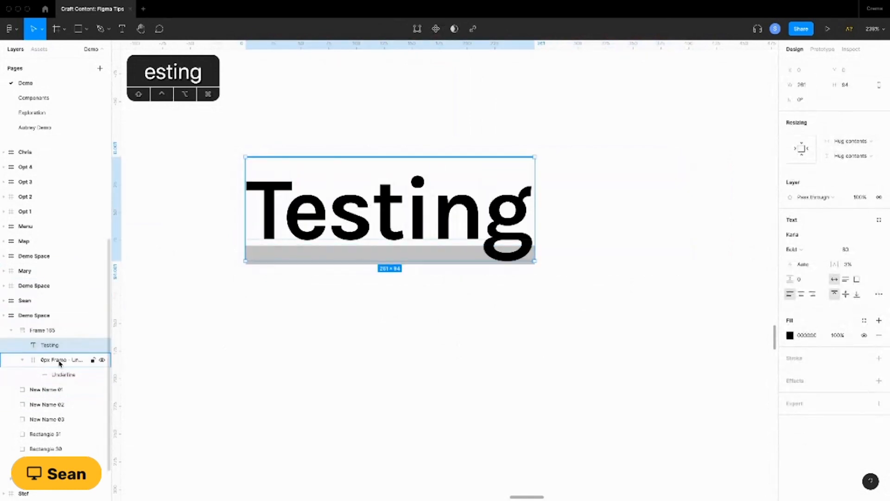
# Toggle Clip content on and back off for the 0px Frame - Underline to compare its effect on the bar.
pyautogui.click(60, 359)
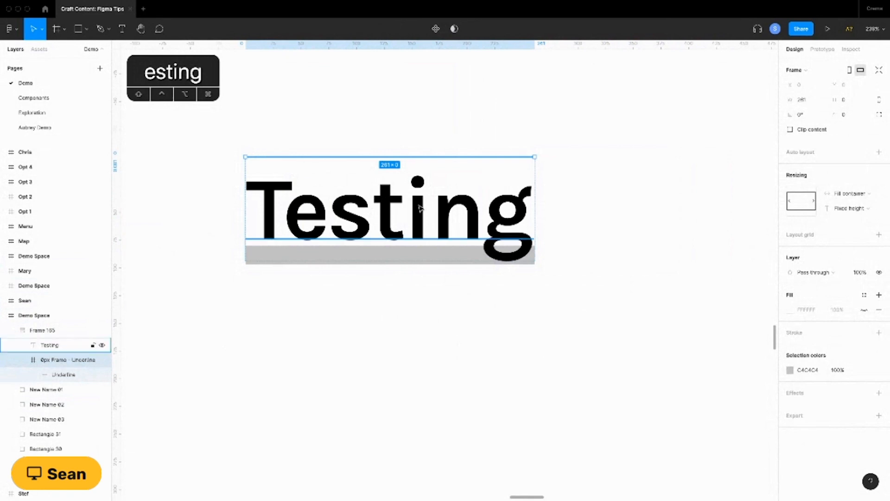
pyautogui.click(62, 374)
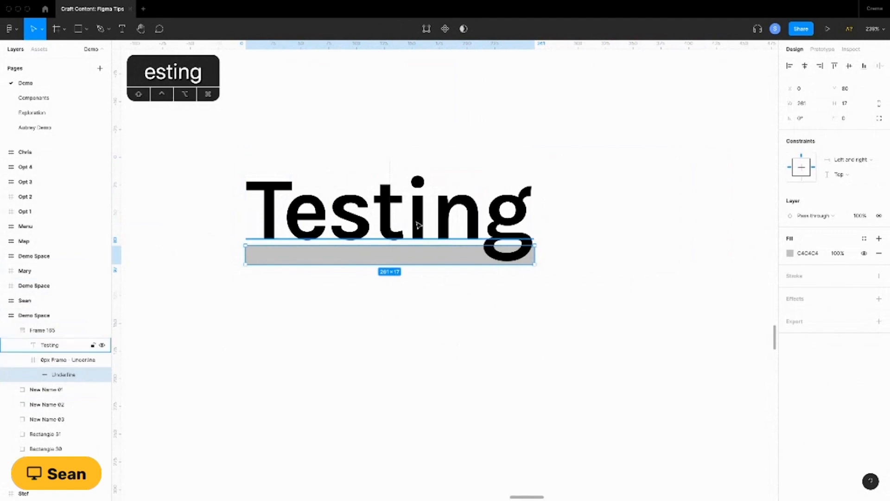
pyautogui.click(70, 359)
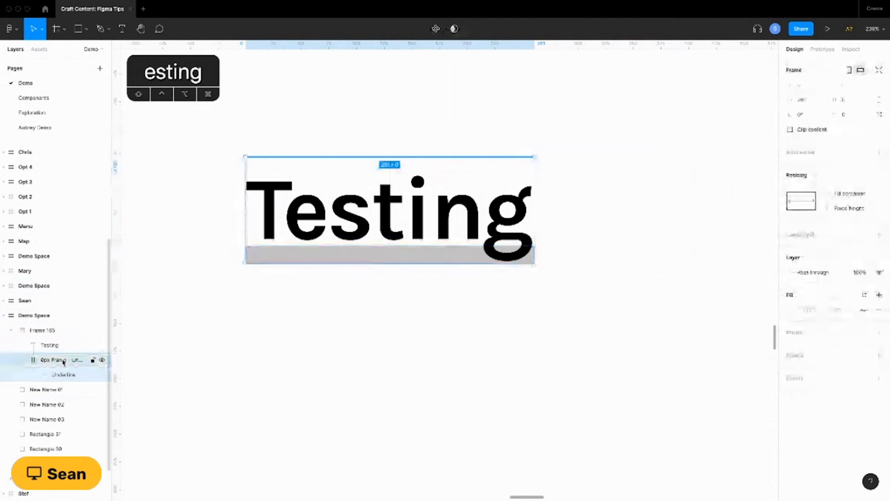
pyautogui.click(790, 130)
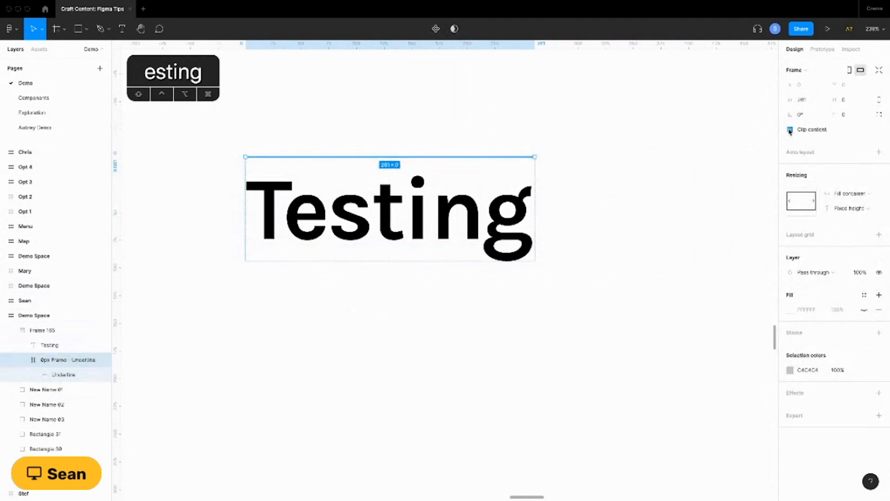
pyautogui.click(790, 130)
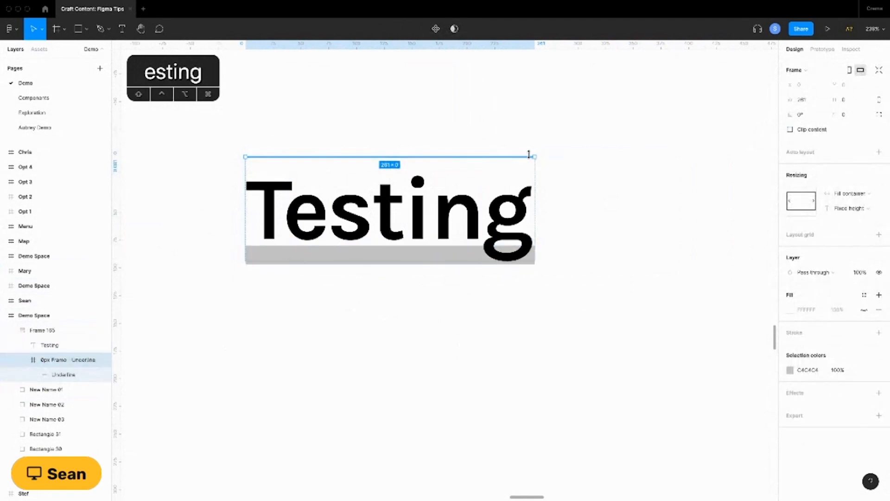
pyautogui.click(790, 130)
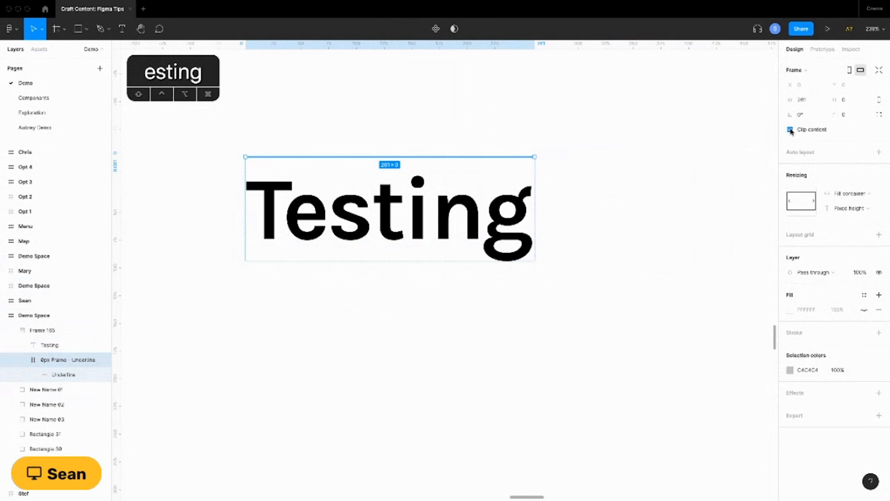
pyautogui.click(790, 130)
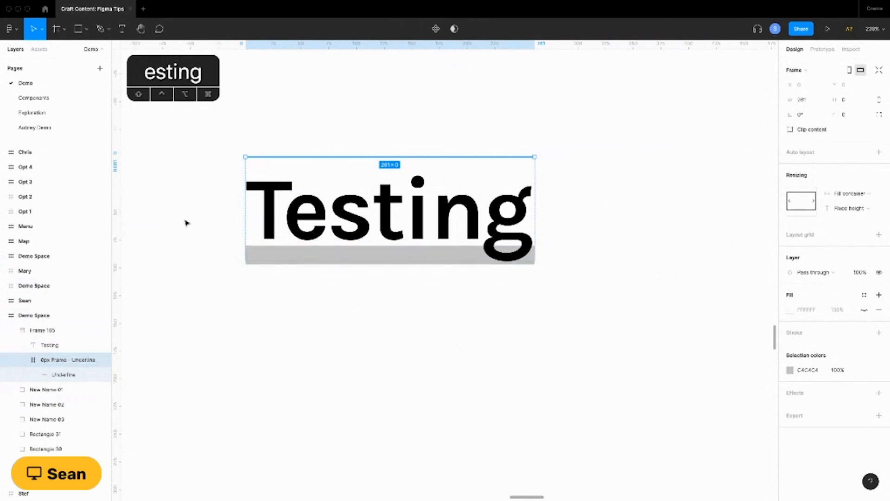
pyautogui.click(150, 259)
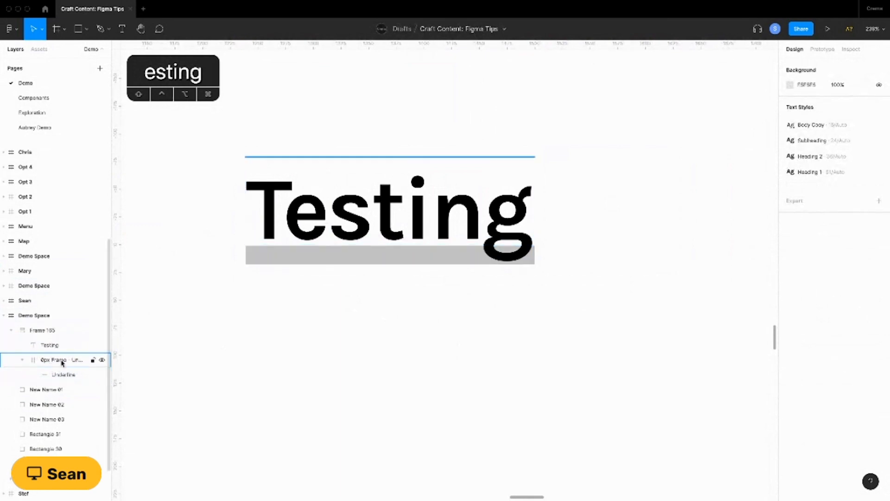
pyautogui.click(62, 362)
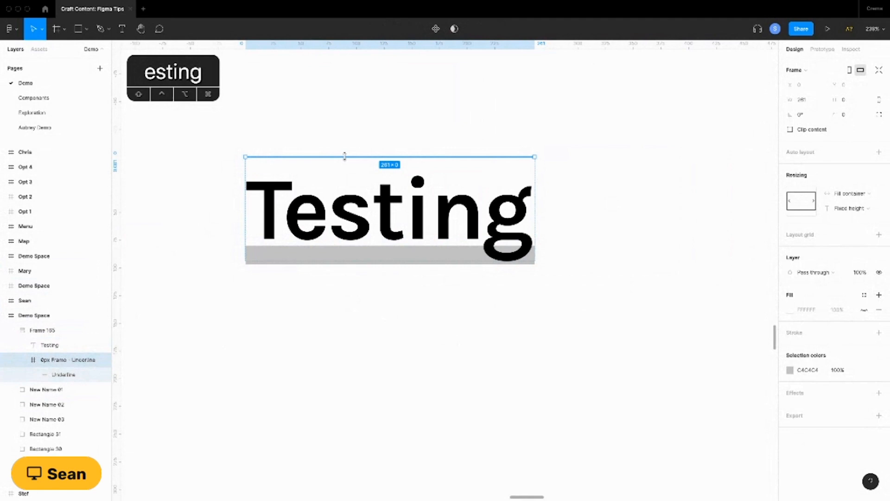
pyautogui.click(383, 105)
pyautogui.click(348, 261)
pyautogui.click(344, 331)
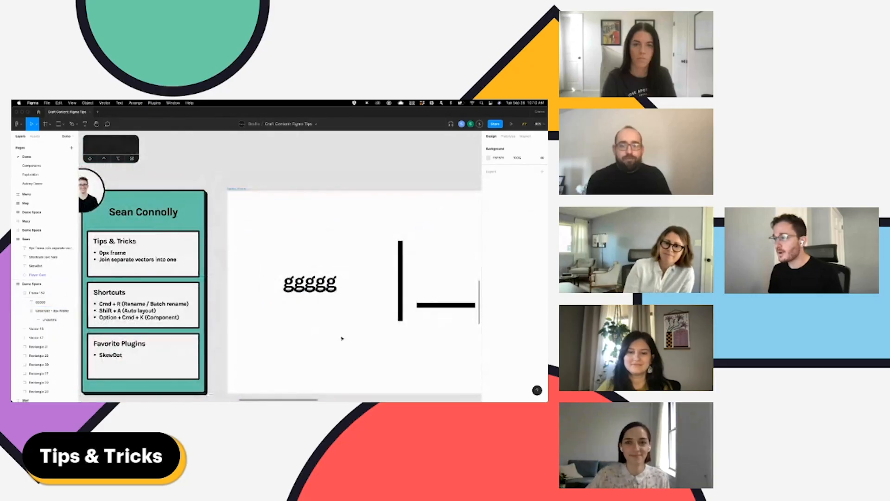
# Extend the horizontal black line with the Pen tool from its near endpoint to the lower end of the vertical line.
pyautogui.hscroll(6, 342, 339)
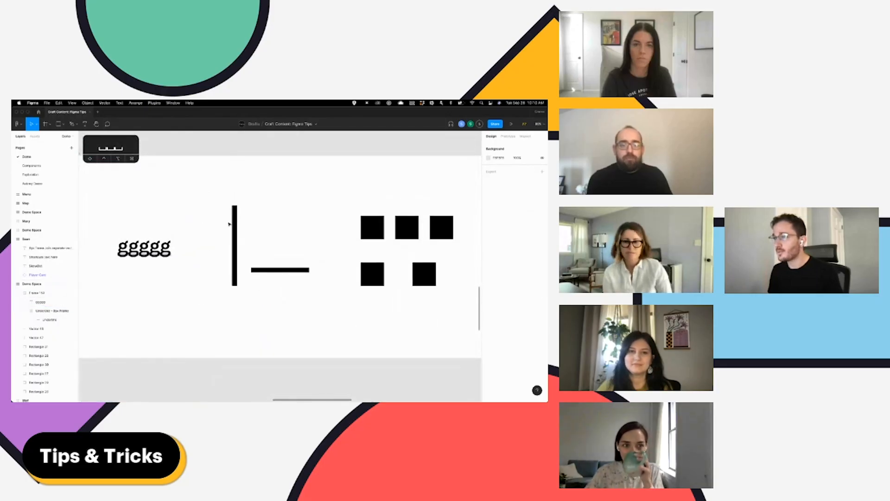
pyautogui.moveTo(196, 190); pyautogui.dragTo(334, 318)
pyautogui.click(308, 307)
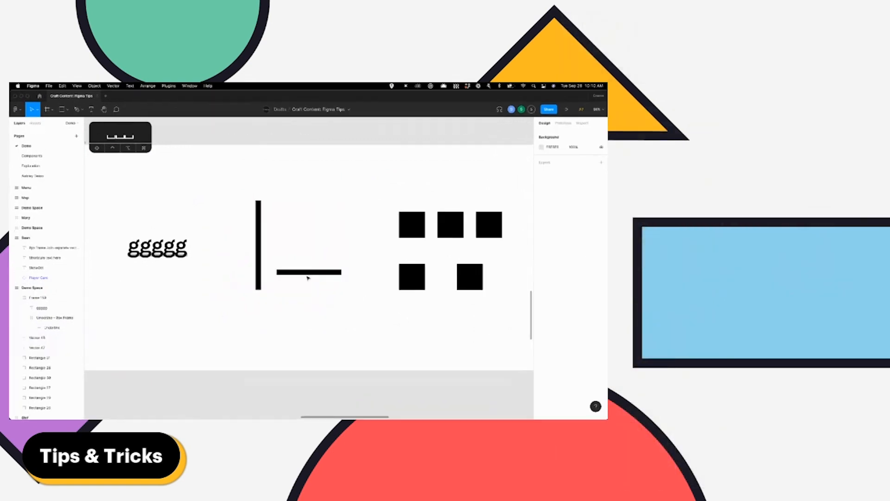
pyautogui.moveTo(306, 273); pyautogui.dragTo(310, 302)
pyautogui.scroll(5, 284, 267)
pyautogui.click(287, 291)
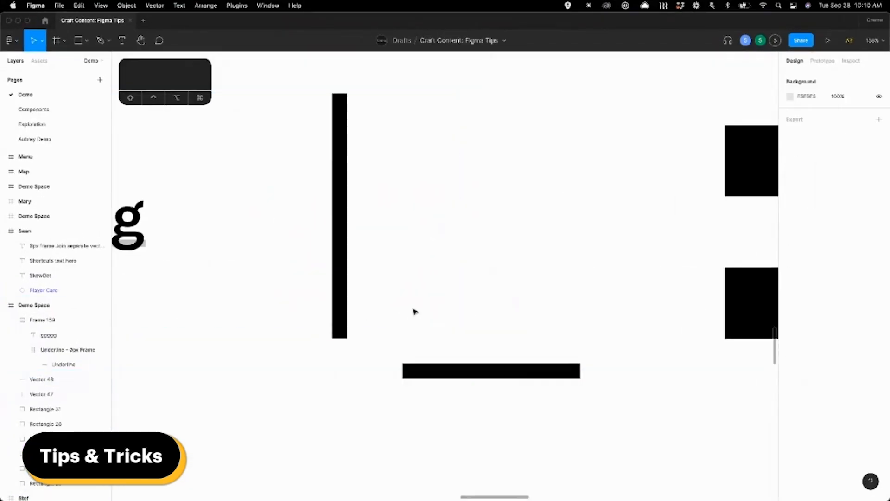
pyautogui.moveTo(472, 416); pyautogui.dragTo(408, 324)
pyautogui.press('Return')
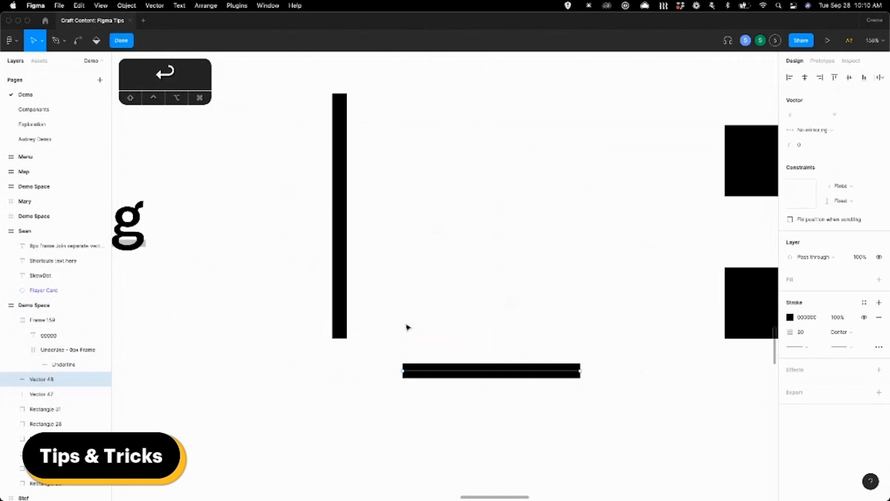
pyautogui.press('p')
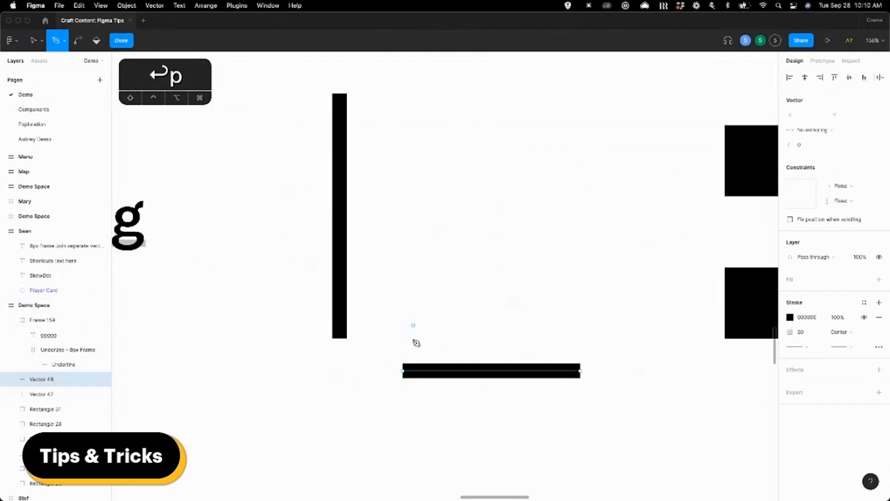
pyautogui.click(403, 371)
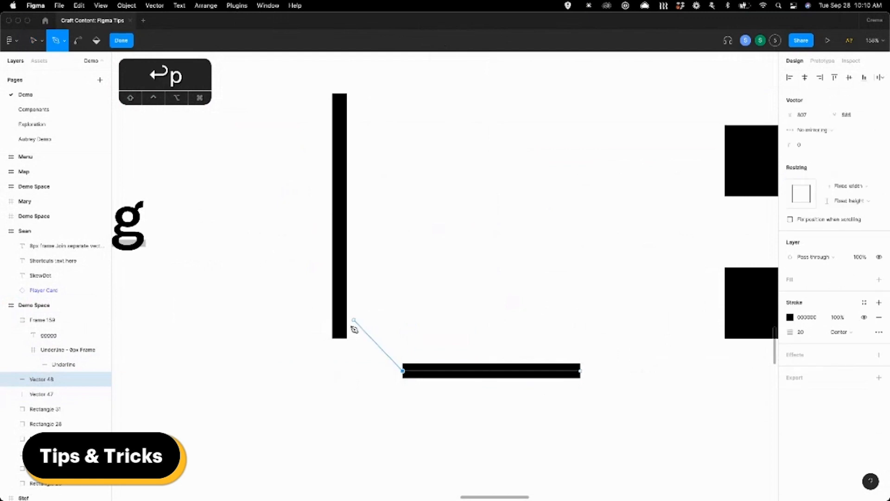
pyautogui.click(343, 342)
pyautogui.press('Escape')
pyautogui.press('Escape')
pyautogui.press('Escape')
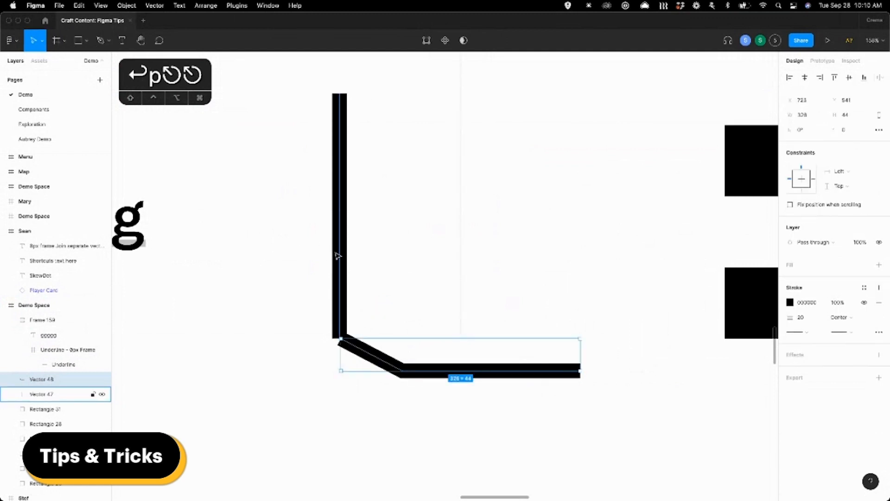
# Move the bent line away from the vertical line and flatten the two vectors into a single vector.
pyautogui.moveTo(290, 225); pyautogui.dragTo(470, 398)
pyautogui.click(459, 330)
pyautogui.click(469, 407)
pyautogui.moveTo(497, 447); pyautogui.dragTo(329, 298)
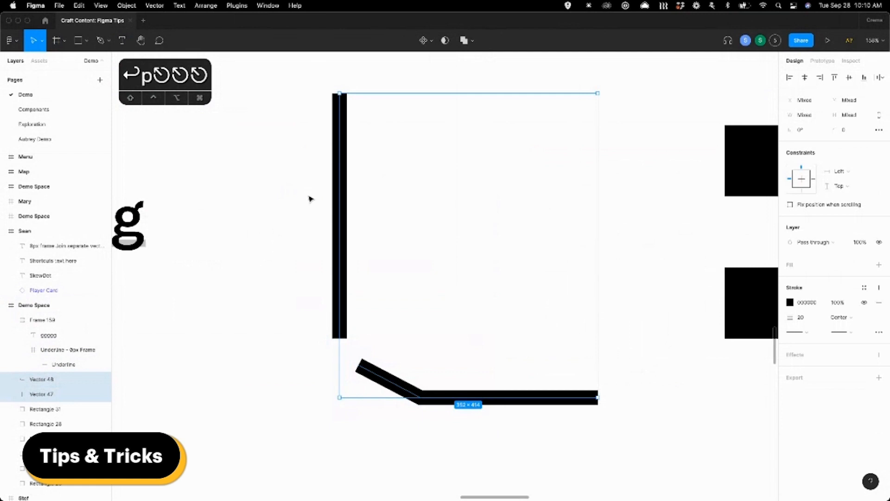
pyautogui.press('super+e')
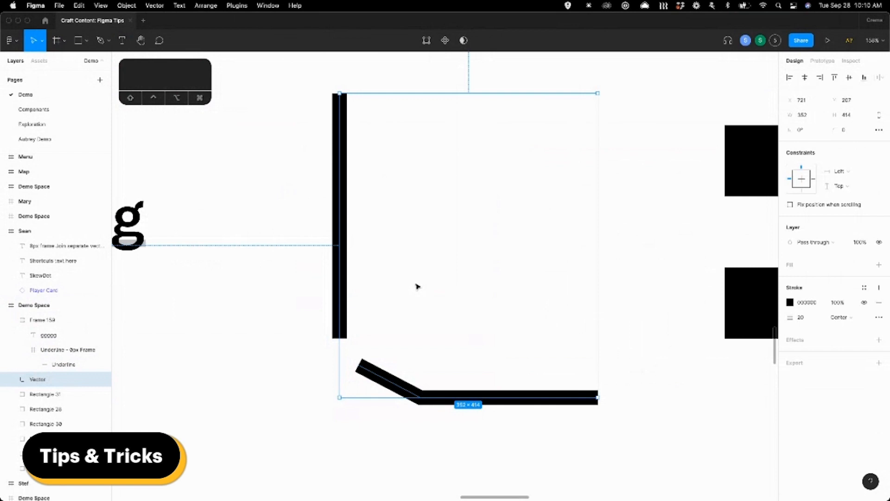
# Shift the flattened vector slightly to X 720, Y 214 as one object and reselect it.
pyautogui.click(318, 263)
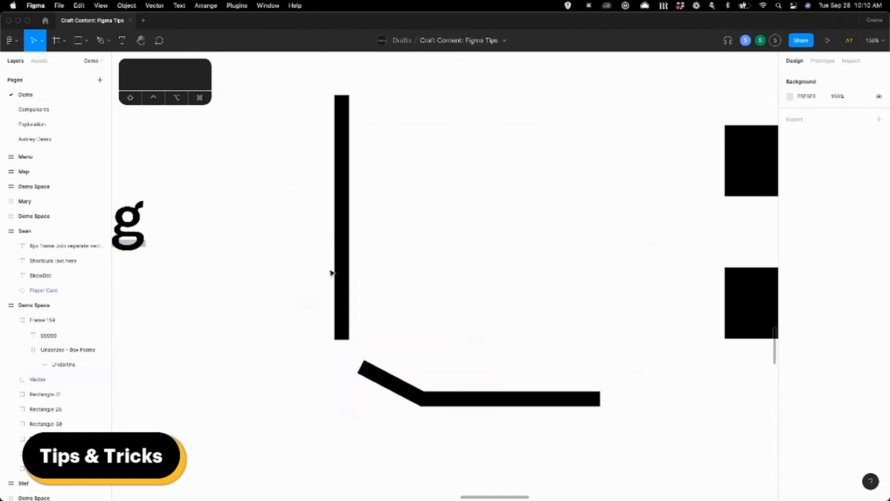
pyautogui.moveTo(337, 252)
pyautogui.mouseDown()
pyautogui.moveTo(294, 217)
pyautogui.moveTo(308, 252)
pyautogui.moveTo(334, 255)
pyautogui.mouseUp()
pyautogui.click(337, 356)
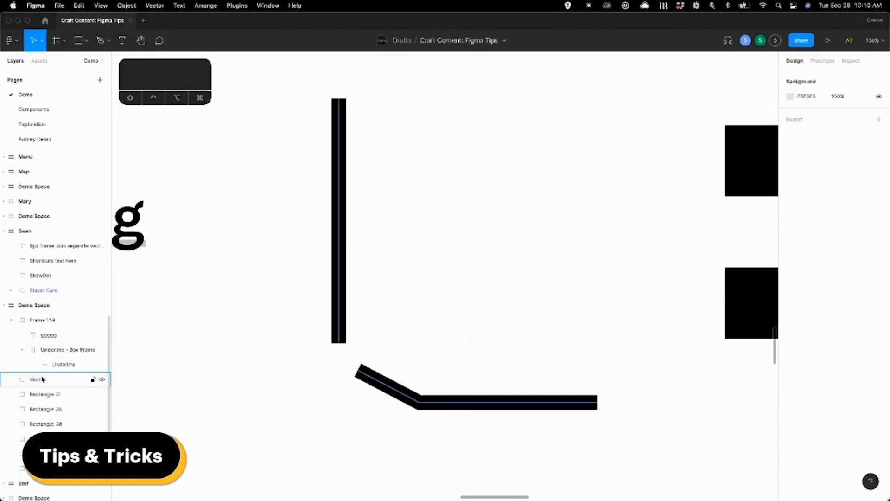
pyautogui.click(28, 385)
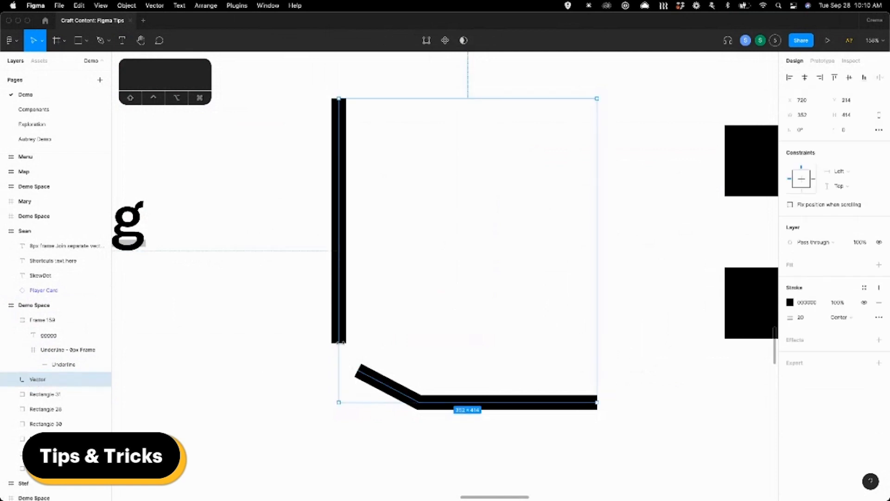
# Edit the flattened vector and join the bent line's open endpoint to the vertical line's lower endpoint with the Pen tool.
pyautogui.press('Return')
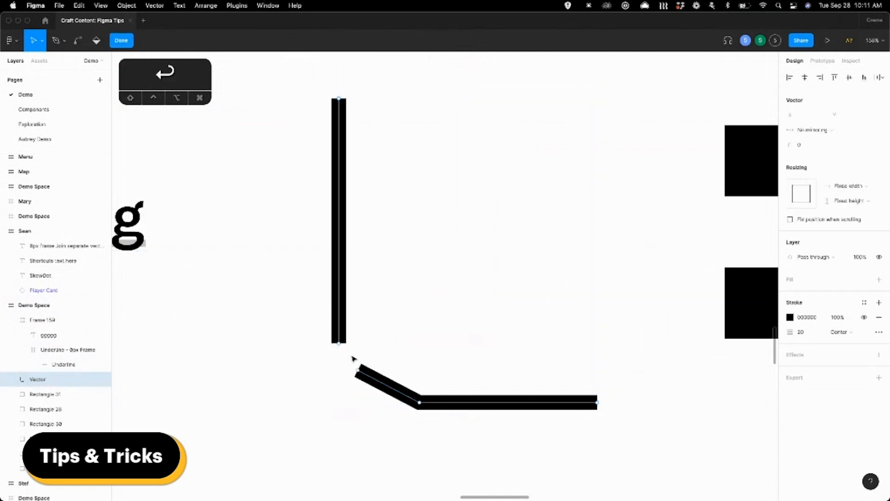
pyautogui.press('p')
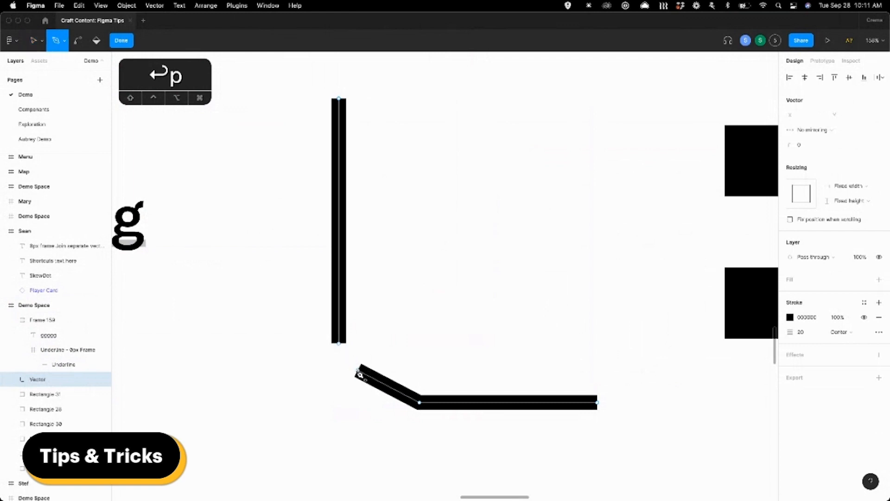
pyautogui.click(340, 345)
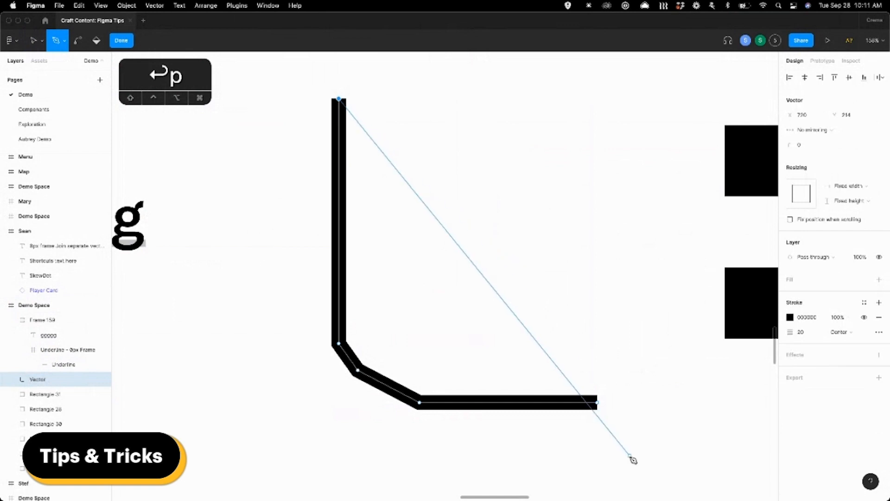
# Close the vector with a diagonal Pen segment from the vertical line's upper end to the horizontal line's far end, and leave editing.
pyautogui.click(599, 403)
pyautogui.press('Escape')
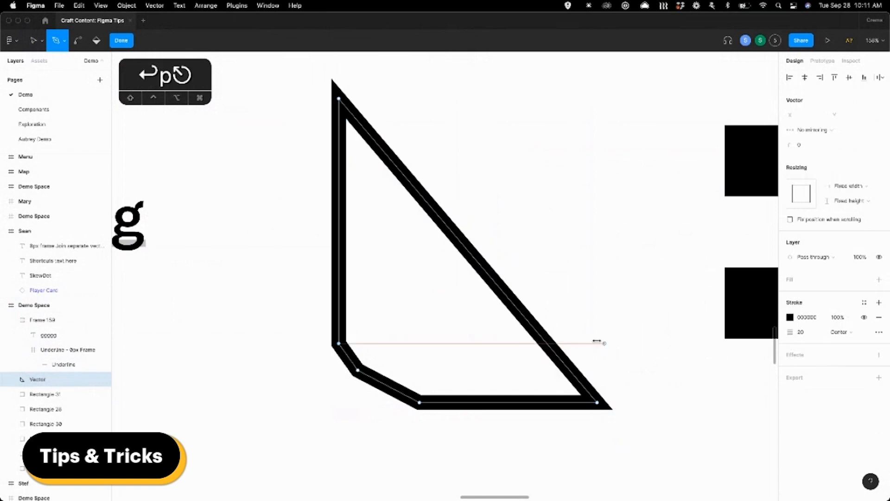
pyautogui.scroll(-5, 401, 283)
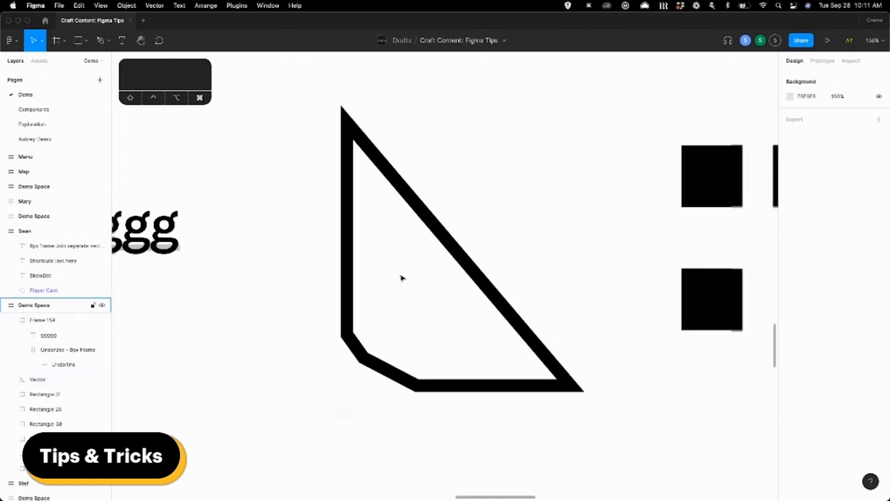
pyautogui.moveTo(321, 201); pyautogui.dragTo(533, 386)
pyautogui.click(544, 401)
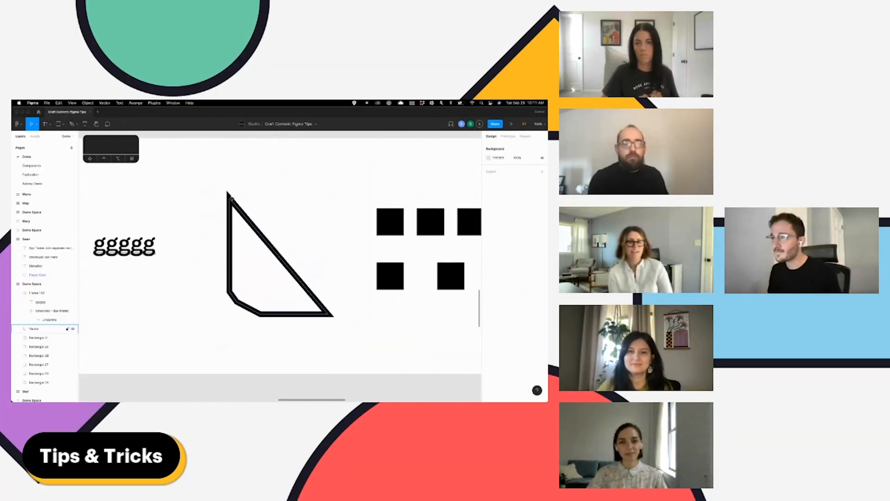
# Delete the diagonal closing segment from the vector and finish editing it.
pyautogui.click(230, 199)
pyautogui.press('Return')
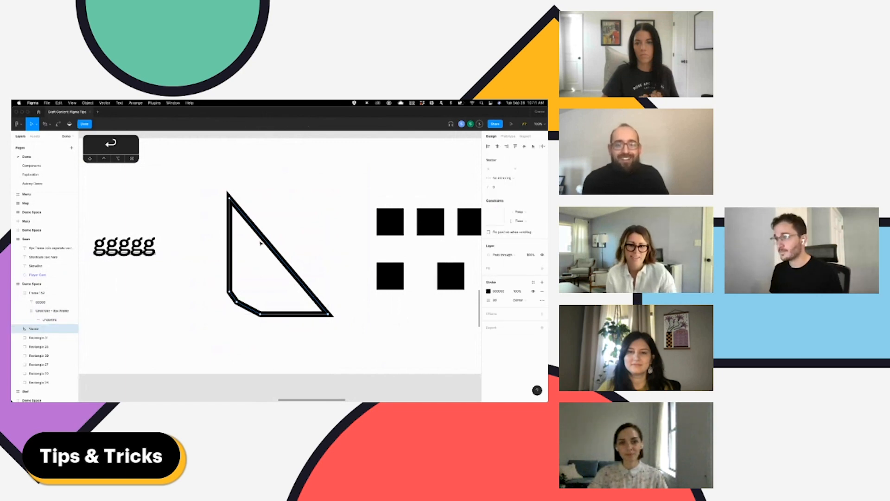
pyautogui.click(278, 256)
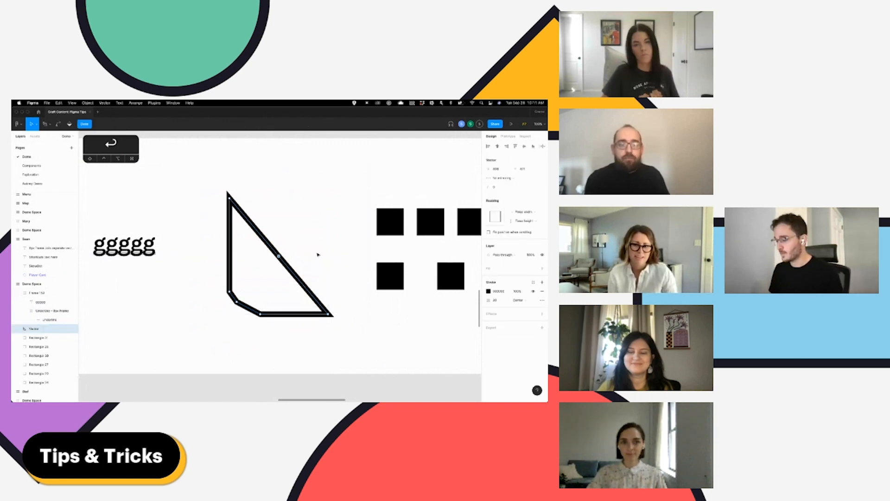
pyautogui.press('BackSpace')
pyautogui.press('Escape')
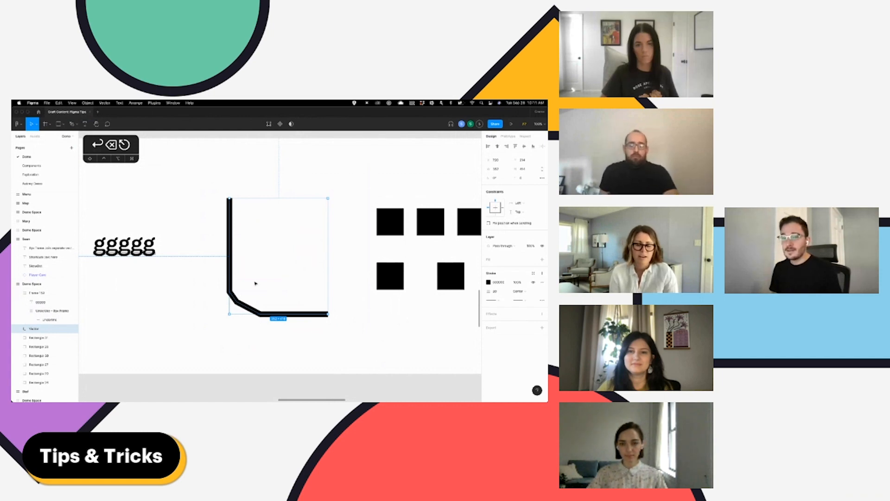
# Round the joined vector's bend by raising the corner radius of its three bend points.
pyautogui.scroll(2, 223, 294)
pyautogui.press('Return')
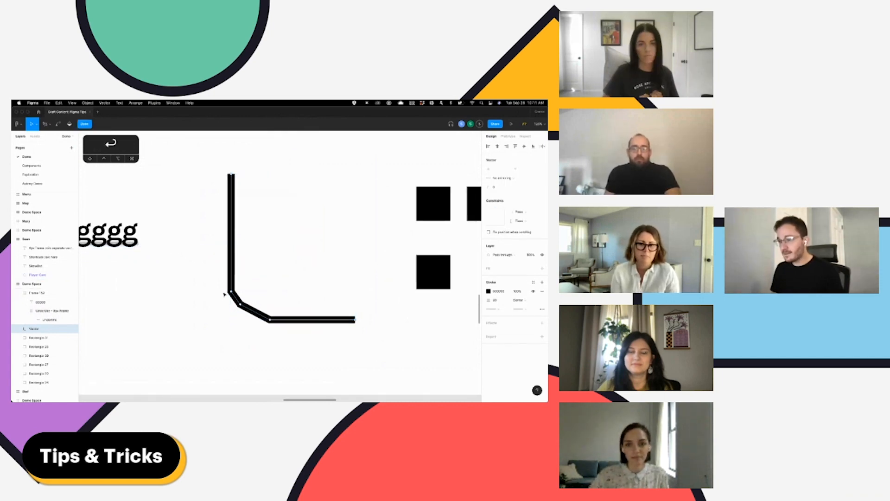
pyautogui.click(231, 292)
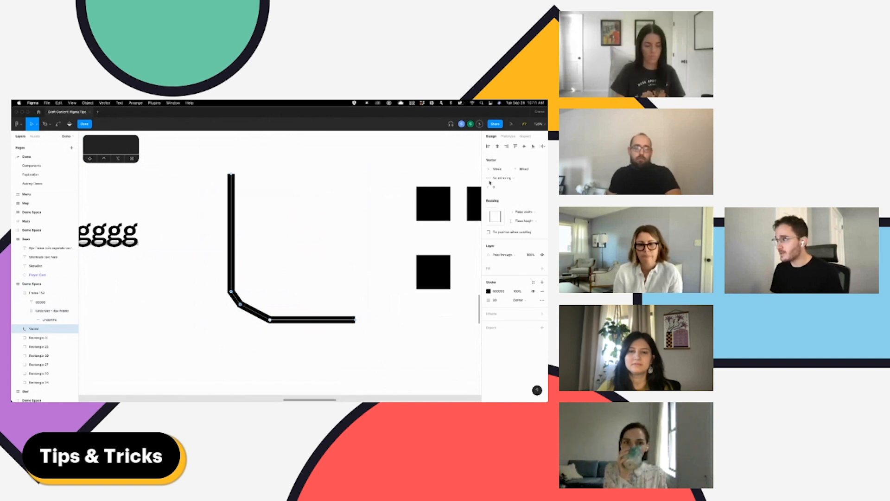
pyautogui.moveTo(488, 187); pyautogui.dragTo(181, 197)
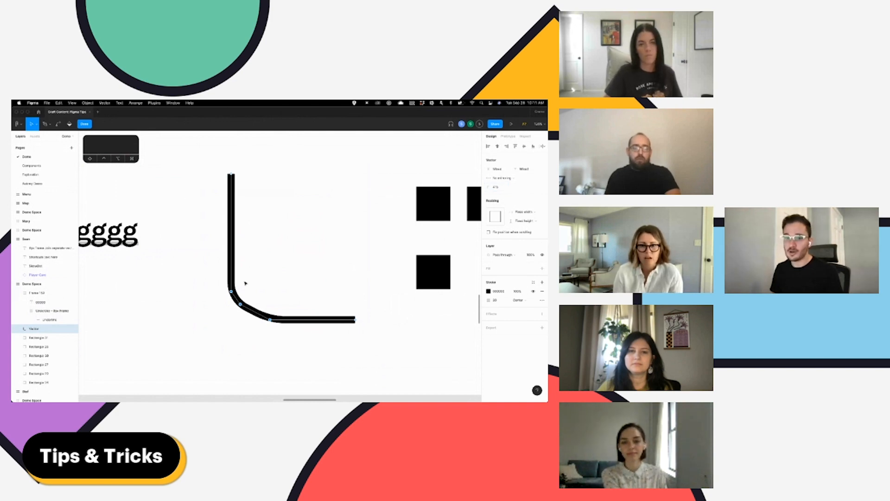
# Move the rounded bend points outward, down and to the left, finish editing the vector and deselect it.
pyautogui.moveTo(248, 287); pyautogui.dragTo(207, 315)
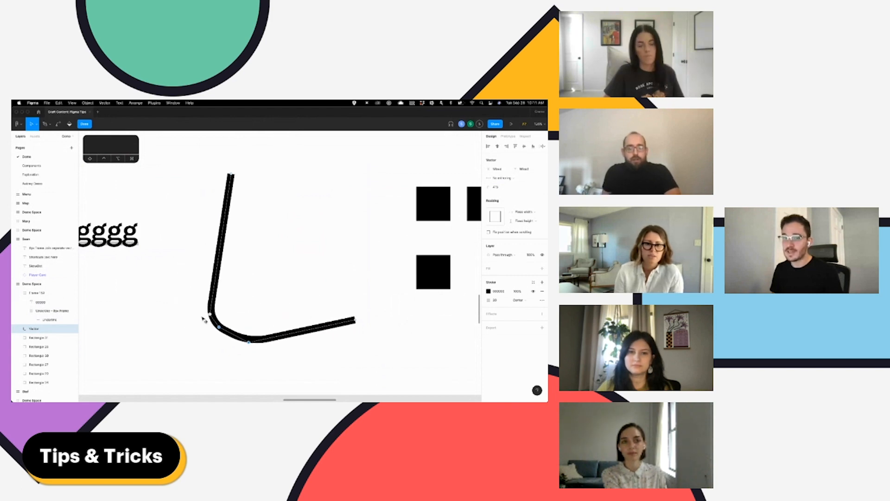
pyautogui.press('Escape')
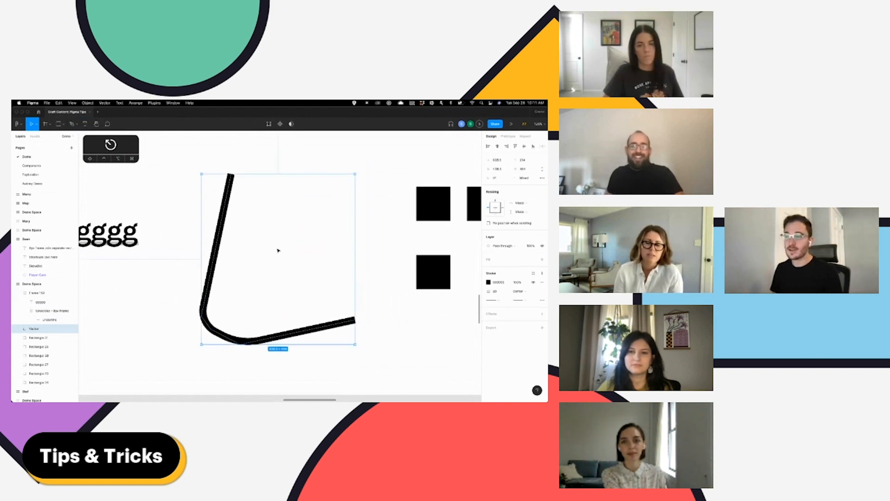
pyautogui.press('Escape')
pyautogui.press('Escape')
pyautogui.click(245, 343)
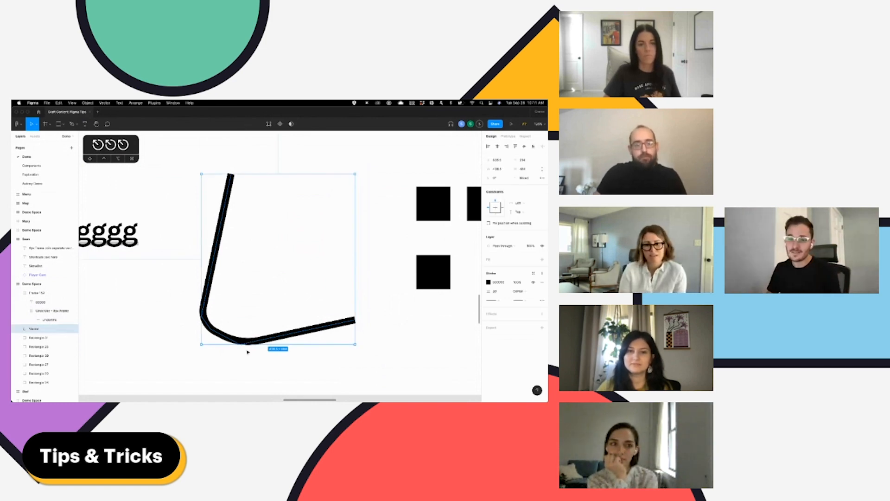
pyautogui.press('Escape')
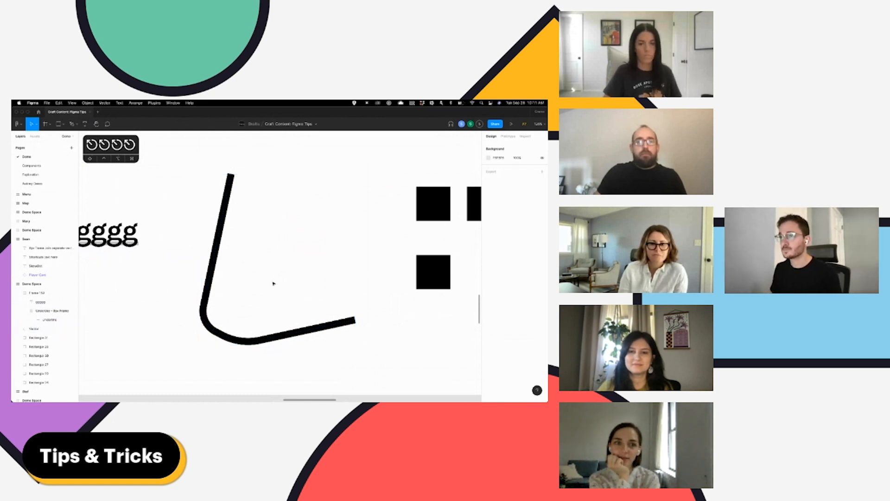
# Examine the ggggg heading up close and select the text layer inside its frame.
pyautogui.scroll(-3, 294, 271)
pyautogui.press('space')
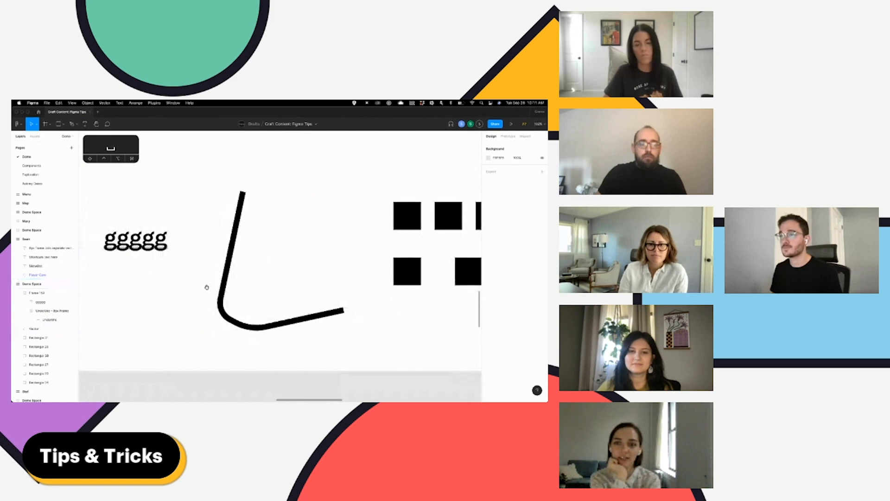
pyautogui.moveTo(127, 262); pyautogui.dragTo(189, 270)
pyautogui.scroll(5, 190, 264)
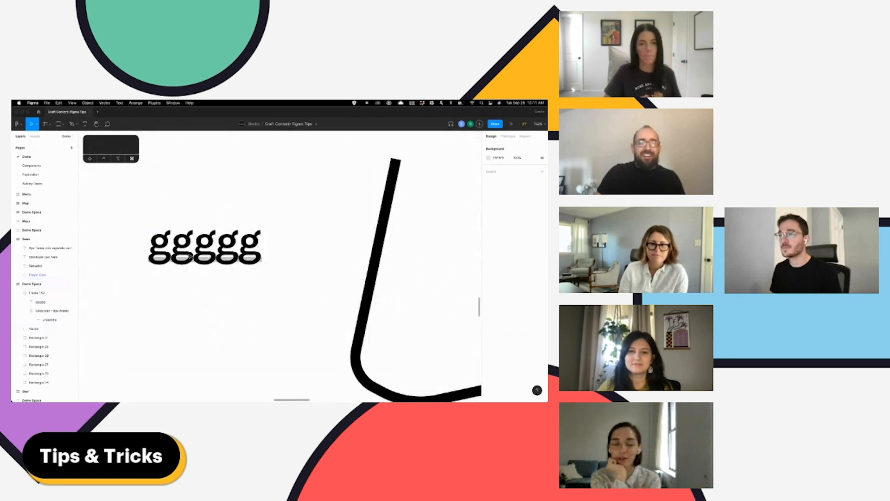
pyautogui.click(192, 252)
pyautogui.doubleClick(194, 248)
pyautogui.press('Escape')
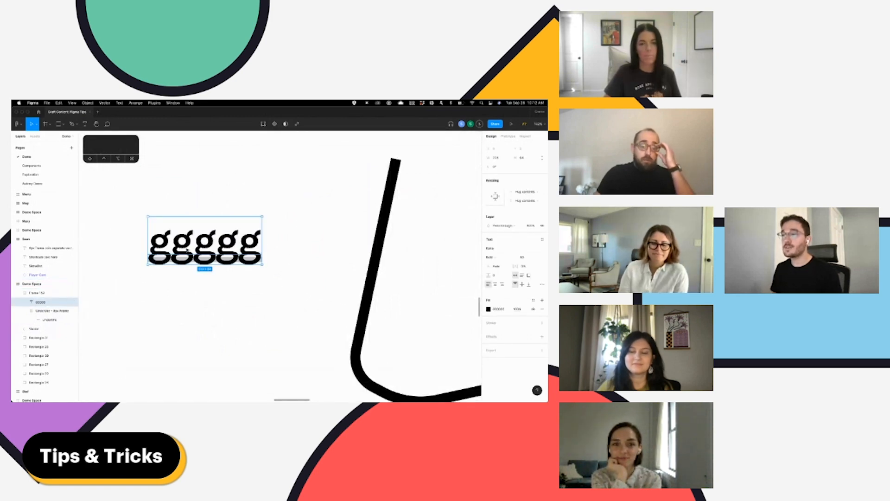
pyautogui.doubleClick(208, 255)
pyautogui.click(209, 251)
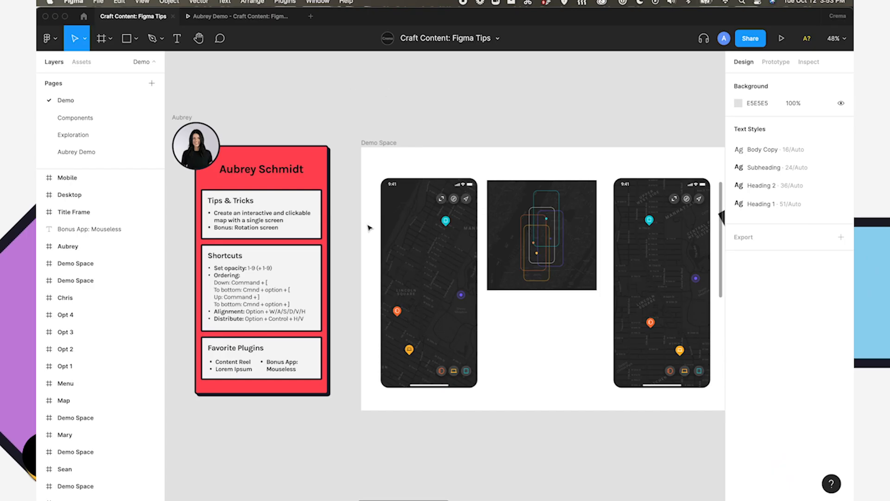
# Select the Map 1 - Scrollable frame in the Demo Space and switch to the running map prototype.
pyautogui.hscroll(5, 419, 413)
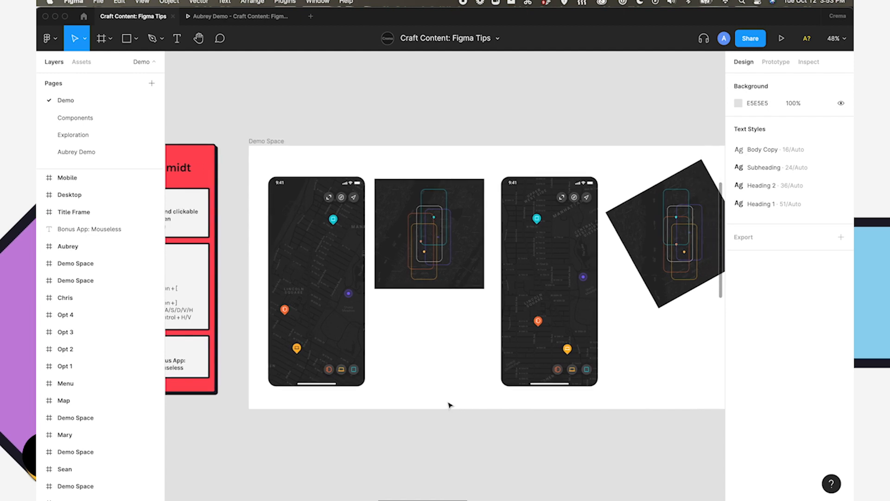
pyautogui.click(294, 199)
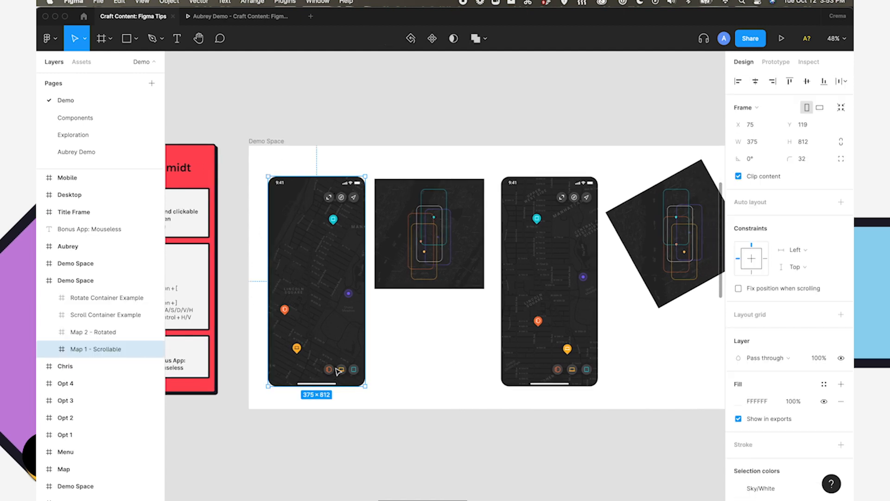
pyautogui.click(240, 17)
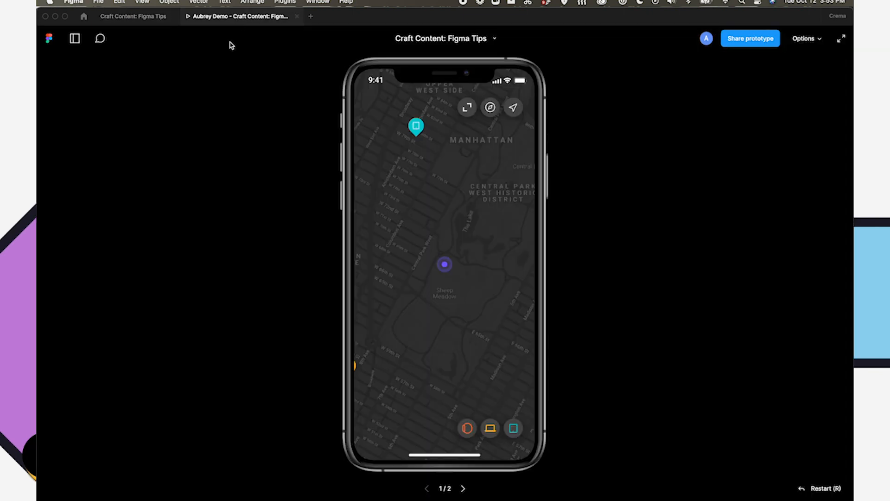
# Pan the map in several directions within the phone prototype to test its free scrolling.
pyautogui.scroll(-1, 460, 333)
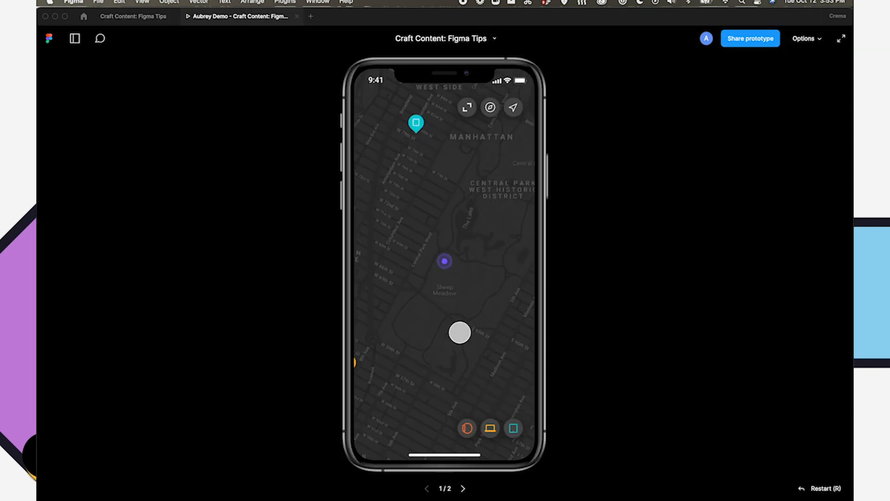
pyautogui.hscroll(2, 460, 332)
pyautogui.scroll(1, 460, 333)
pyautogui.hscroll(-5, 460, 333)
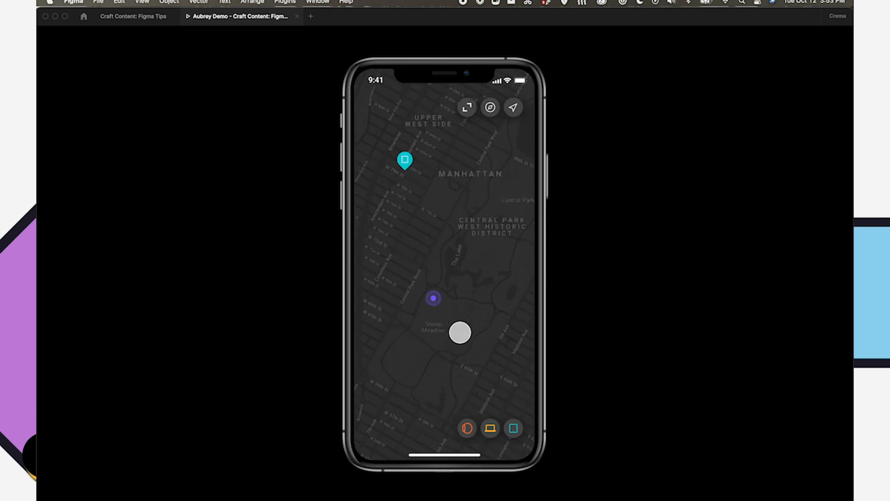
pyautogui.hscroll(5, 460, 333)
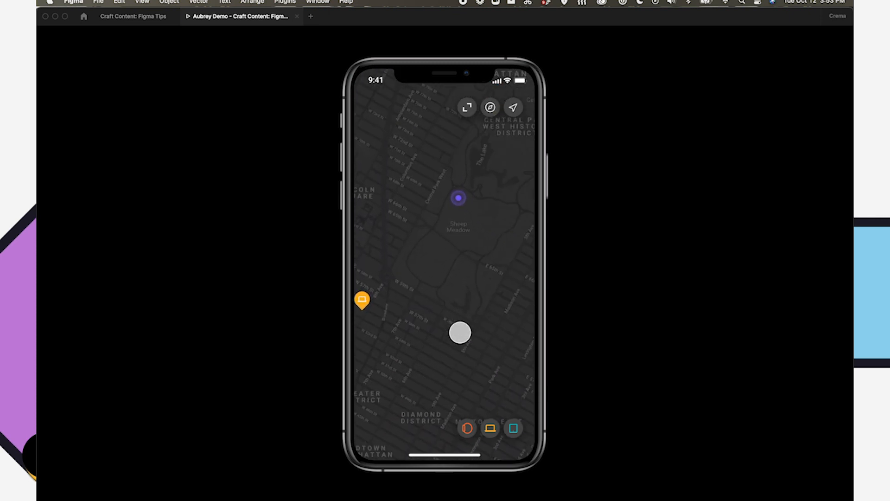
pyautogui.hscroll(-5, 435, 338)
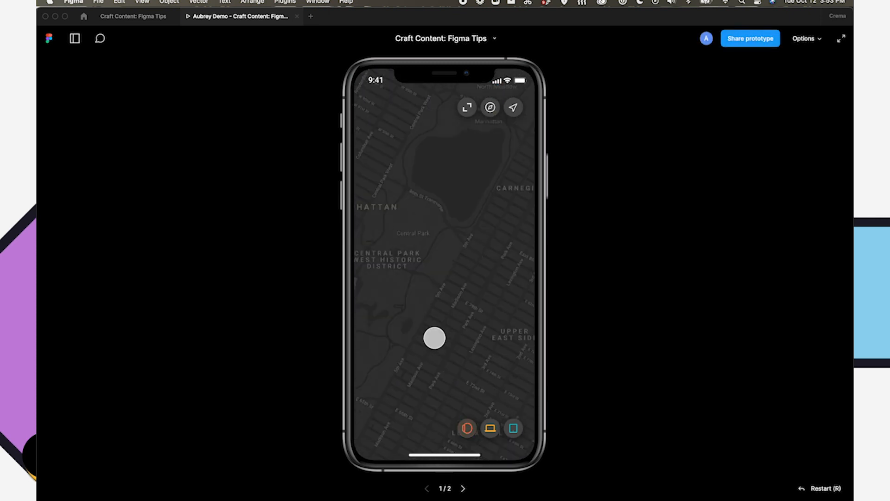
# Test the prototype's orange, yellow and teal location shortcuts one after another, pan the map, and recentre it on the current location.
pyautogui.click(471, 430)
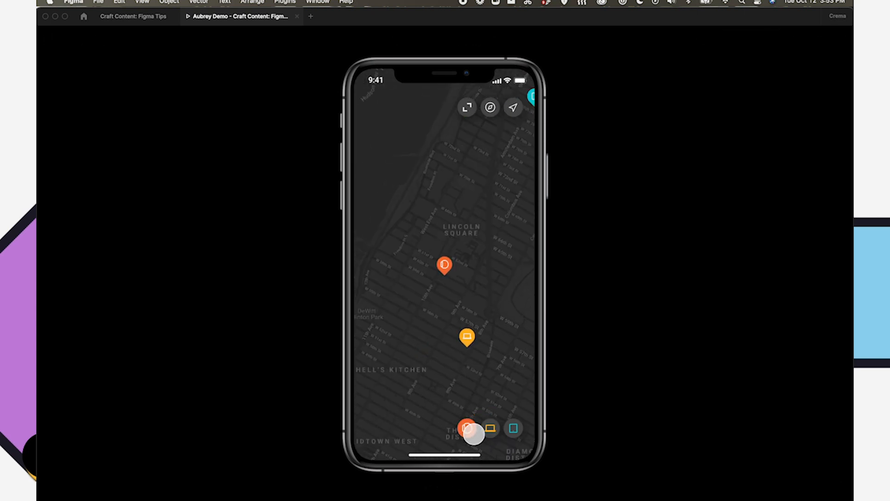
pyautogui.click(493, 428)
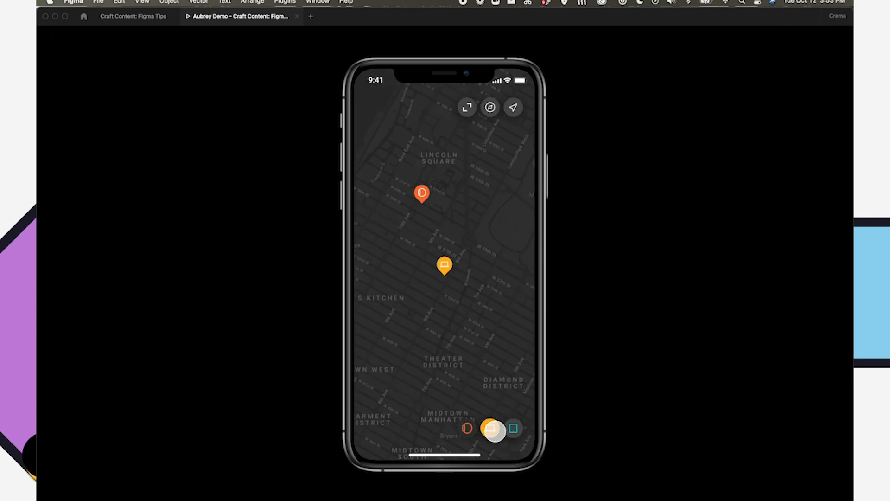
pyautogui.click(514, 429)
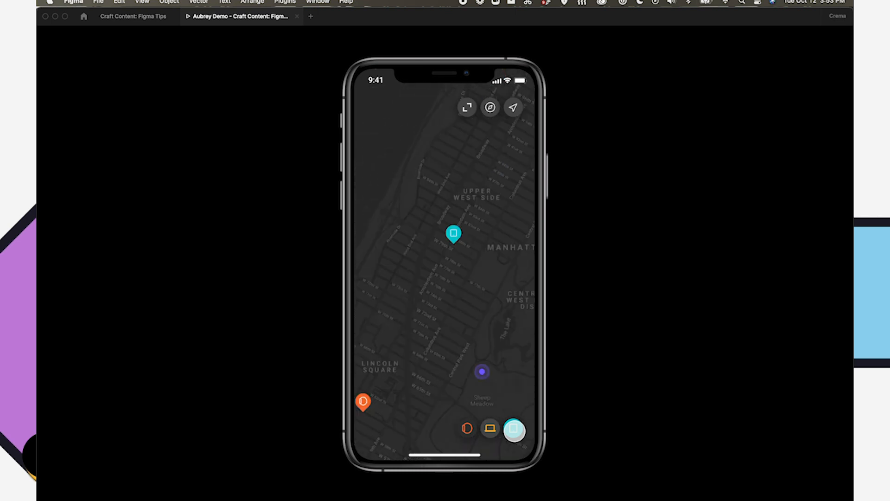
pyautogui.scroll(-3, 465, 322)
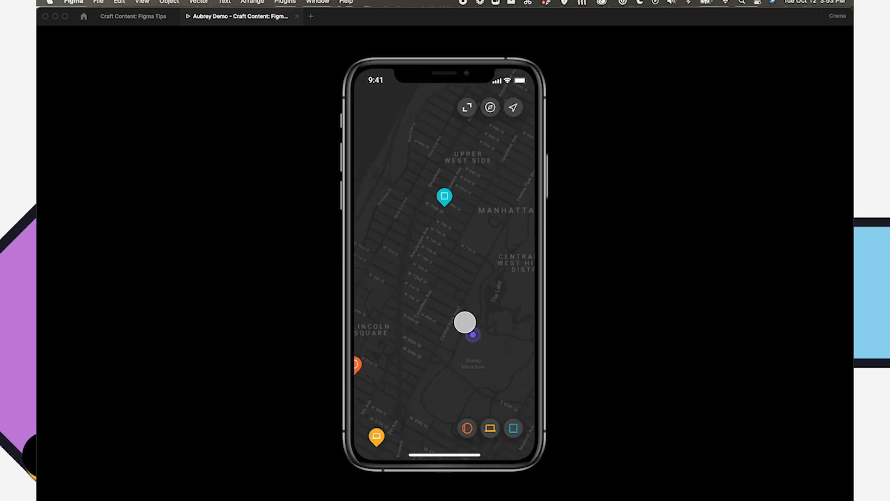
pyautogui.click(515, 107)
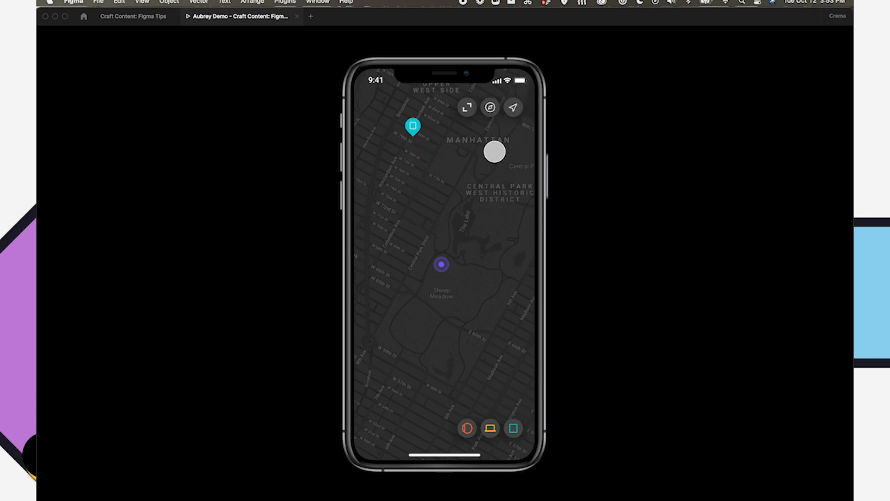
# Return to the Craft Content: Figma Tips design file and look over the scrollable and rotated map frames in the Demo Space.
pyautogui.click(156, 18)
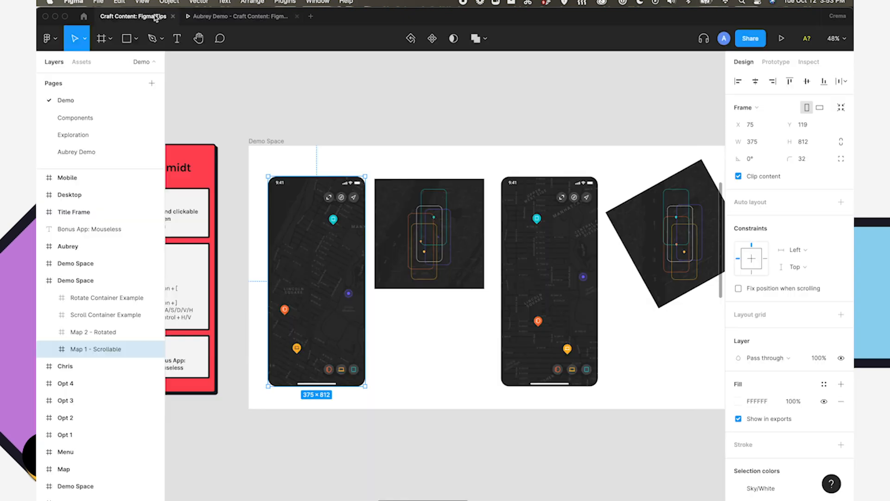
pyautogui.hscroll(1, 597, 172)
pyautogui.hscroll(2, 597, 172)
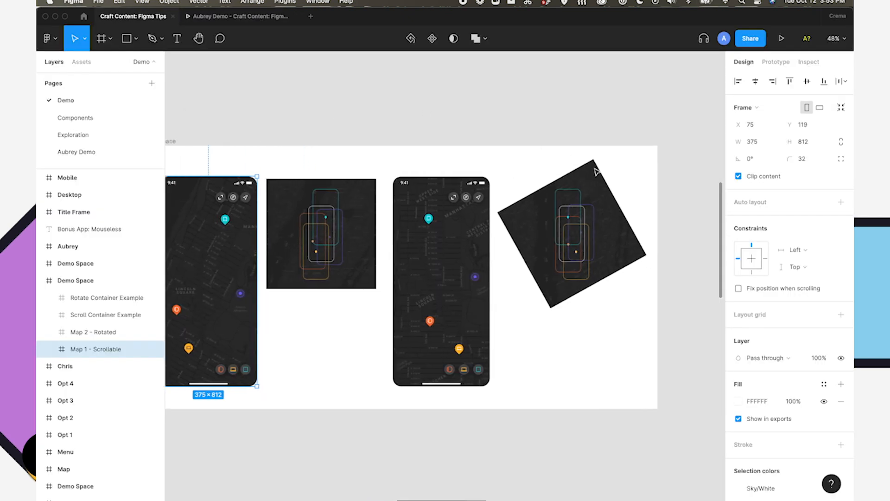
pyautogui.hscroll(-2, 597, 172)
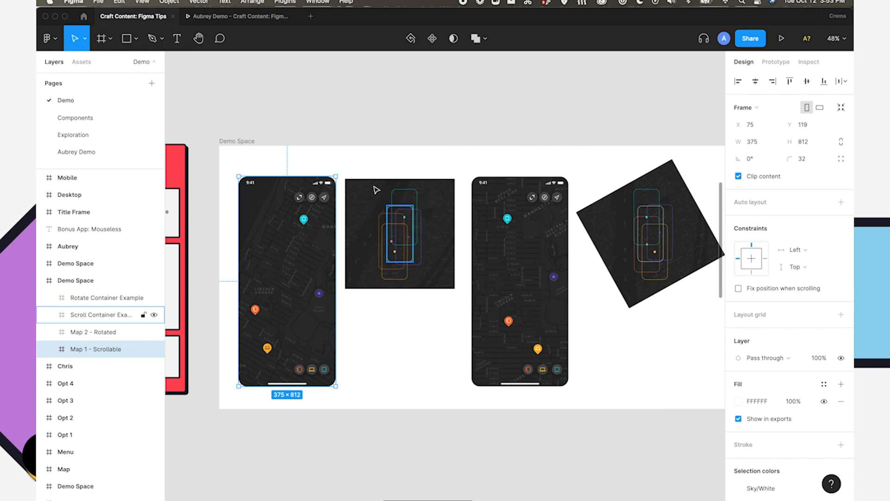
# Select the Pin Container in the Scroll Container Example and expand it to its nested frames.
pyautogui.scroll(5, 376, 190)
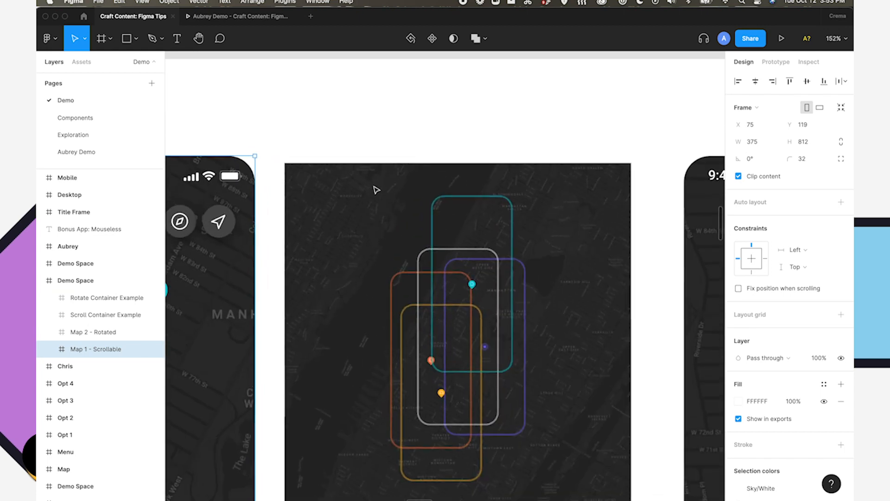
pyautogui.scroll(-2, 373, 190)
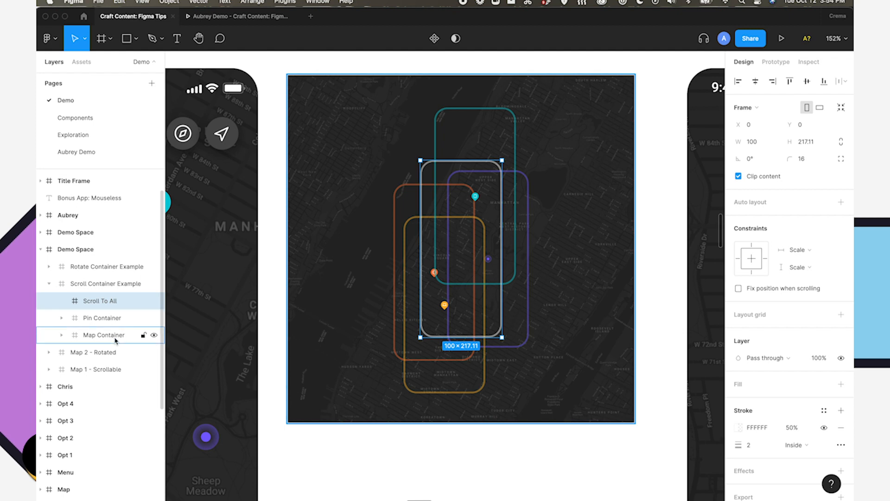
pyautogui.click(111, 318)
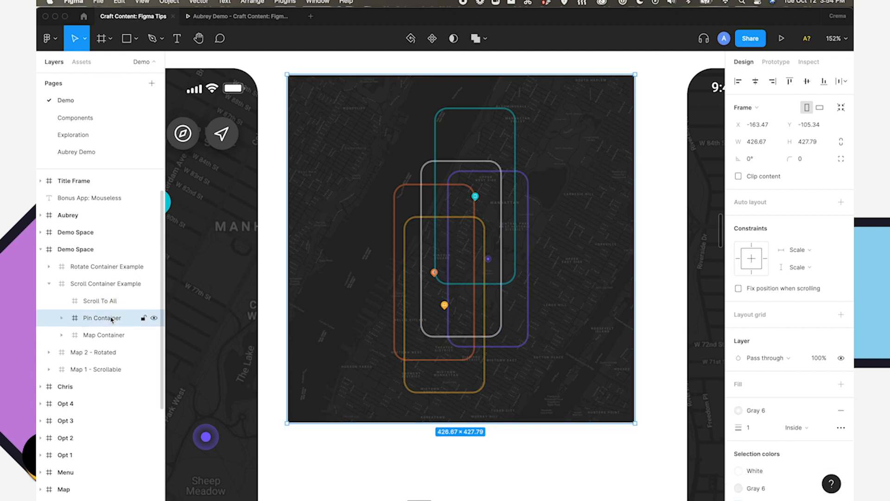
pyautogui.press('Return')
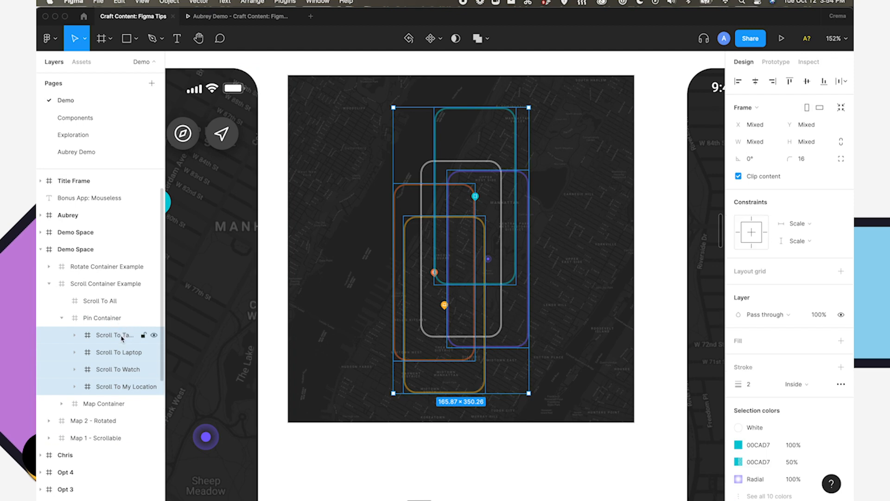
# Select the example's Scroll To Tablet, Scroll To Laptop, Scroll To Watch and Scroll To My Location frames one after another and view the last close up.
pyautogui.click(121, 335)
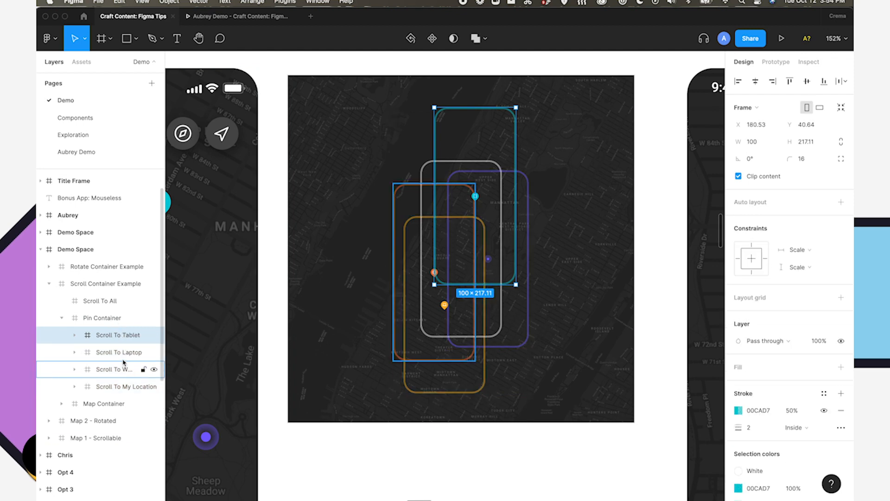
pyautogui.click(122, 352)
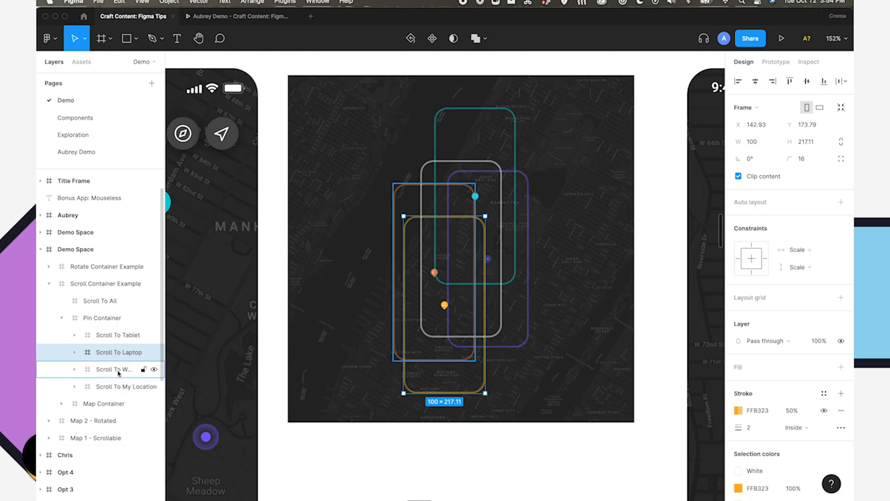
pyautogui.click(119, 369)
pyautogui.click(118, 386)
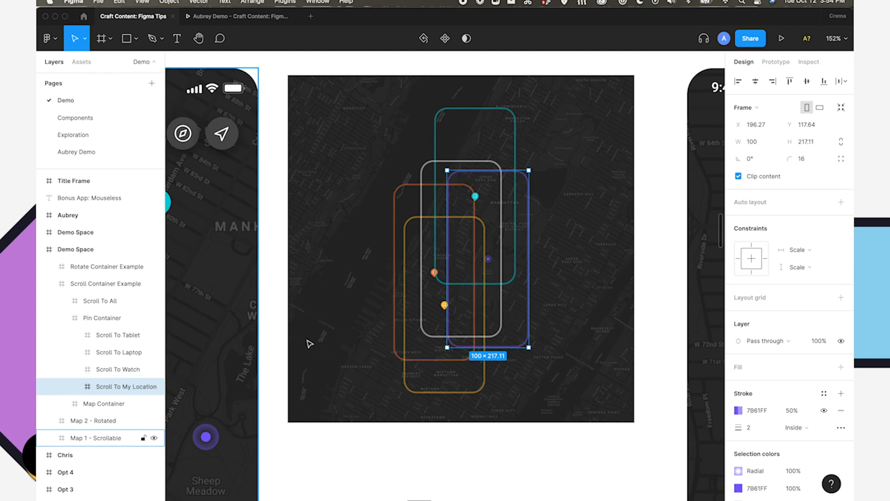
pyautogui.hotkey('shift', '2')
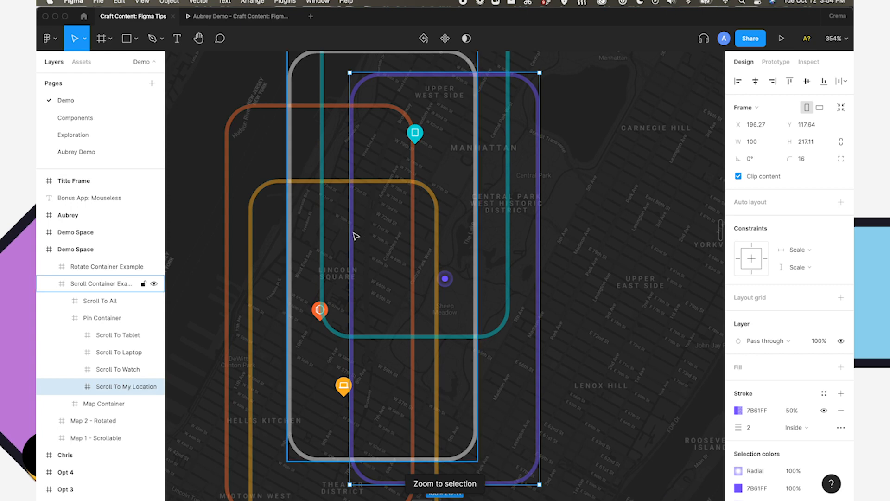
# Compare the bounds of the Scroll Container Example frame with those of the larger Pin Container inside it.
pyautogui.click(306, 243)
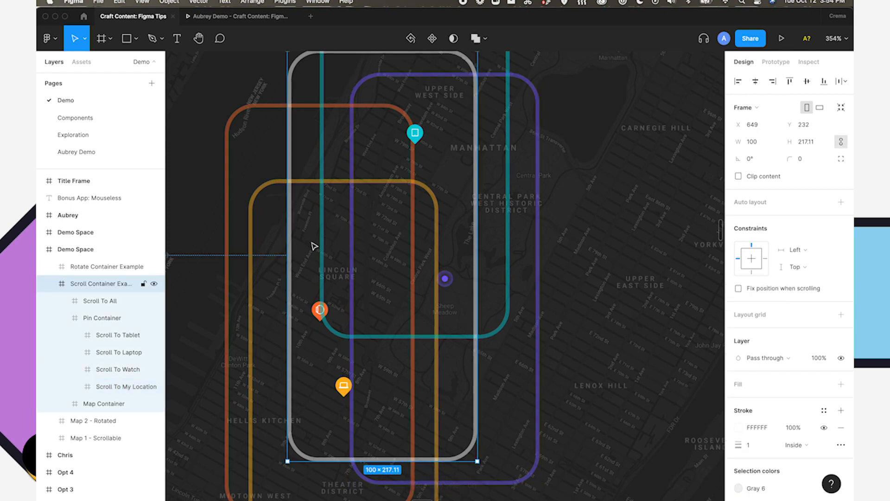
pyautogui.press('Return')
pyautogui.hotkey('shift', '2')
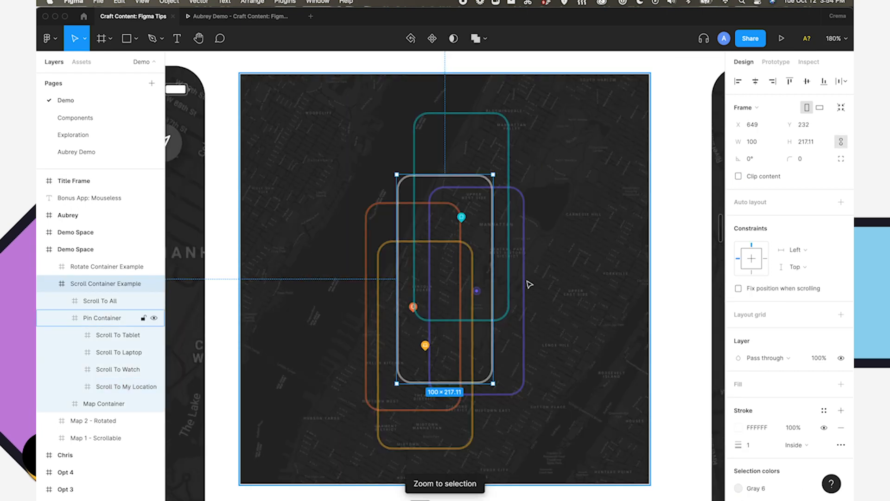
pyautogui.click(531, 130)
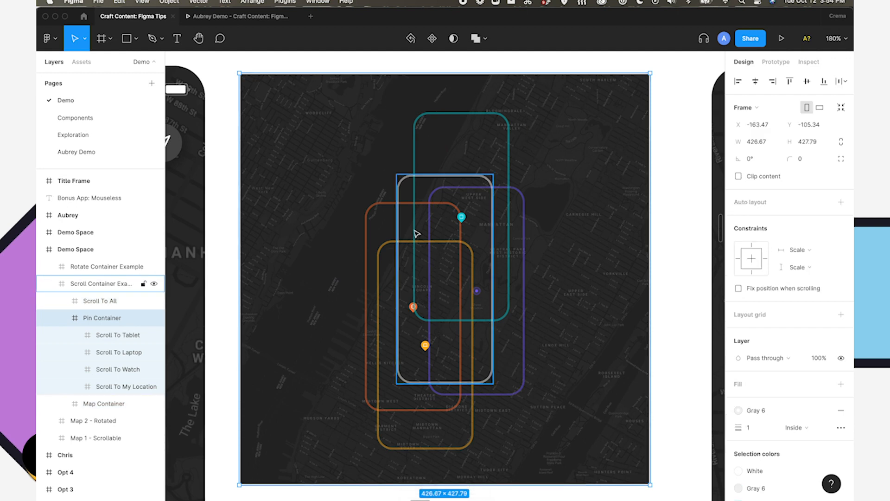
# Show the overflow scrolling settings of the Scroll Container Example and look over the phone map beside it.
pyautogui.click(459, 337)
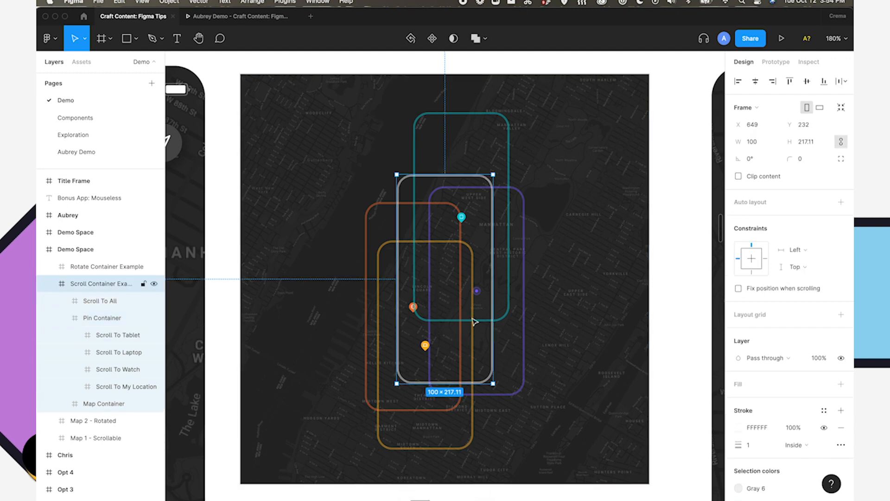
pyautogui.click(779, 61)
pyautogui.hscroll(-10, 420, 204)
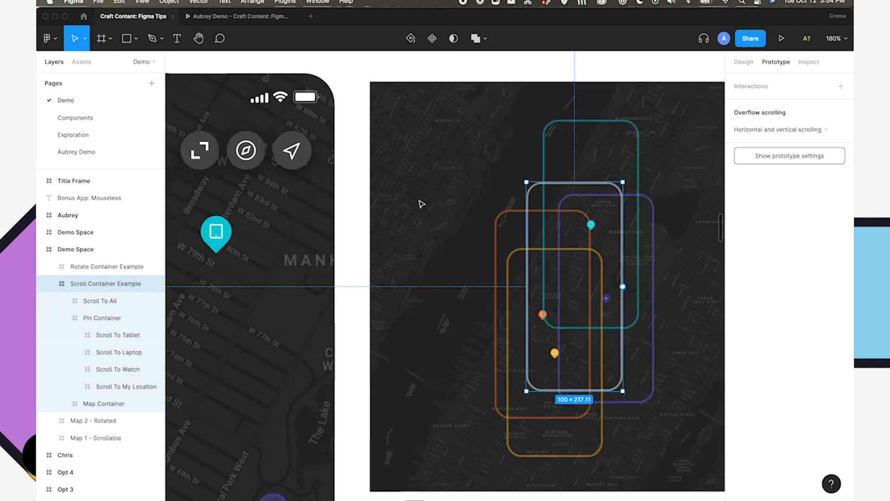
pyautogui.scroll(-8, 420, 205)
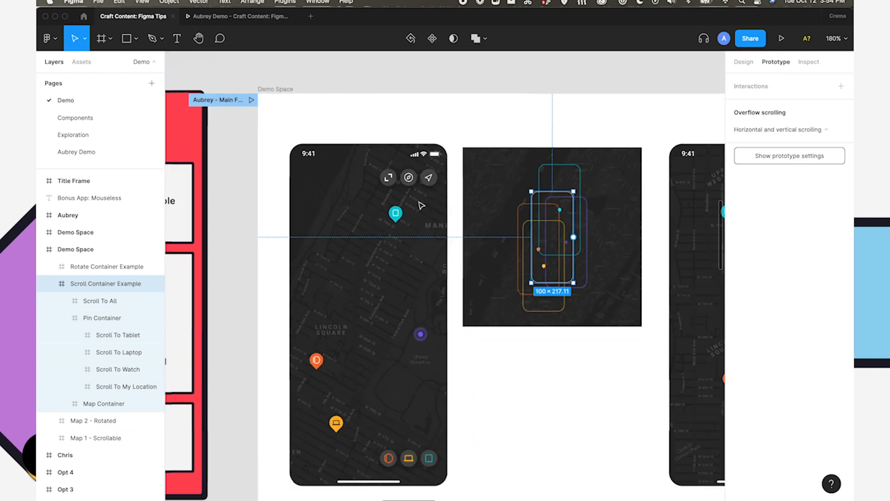
pyautogui.hscroll(-1, 420, 205)
pyautogui.scroll(2, 418, 204)
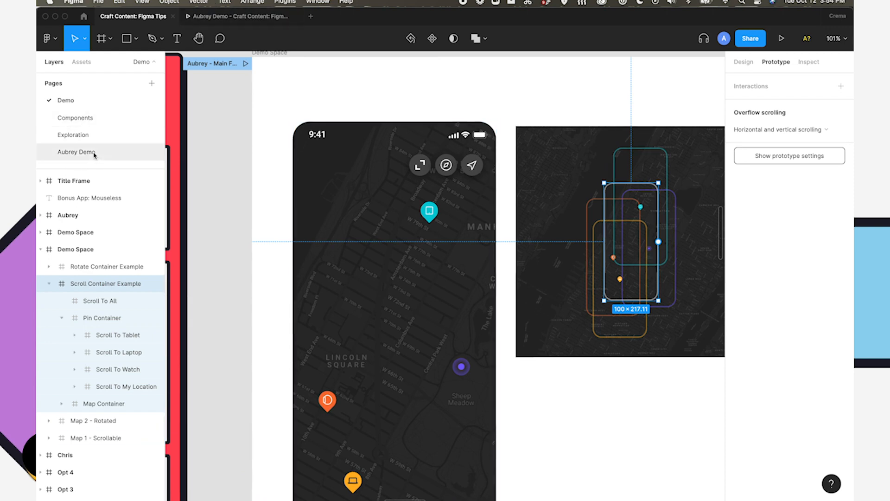
pyautogui.scroll(-5, 397, 237)
pyautogui.hscroll(-1, 397, 237)
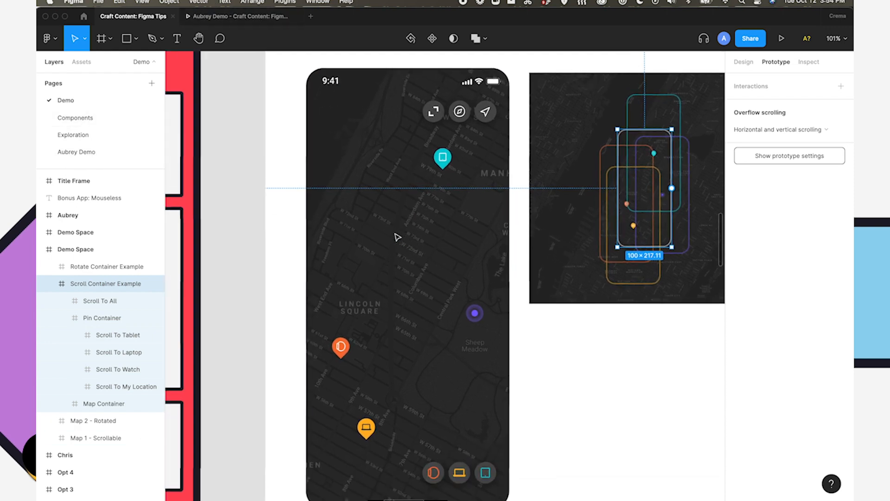
# Display all prototype connections on the page and examine the interaction details of the phone map's watch selector.
pyautogui.click(582, 437)
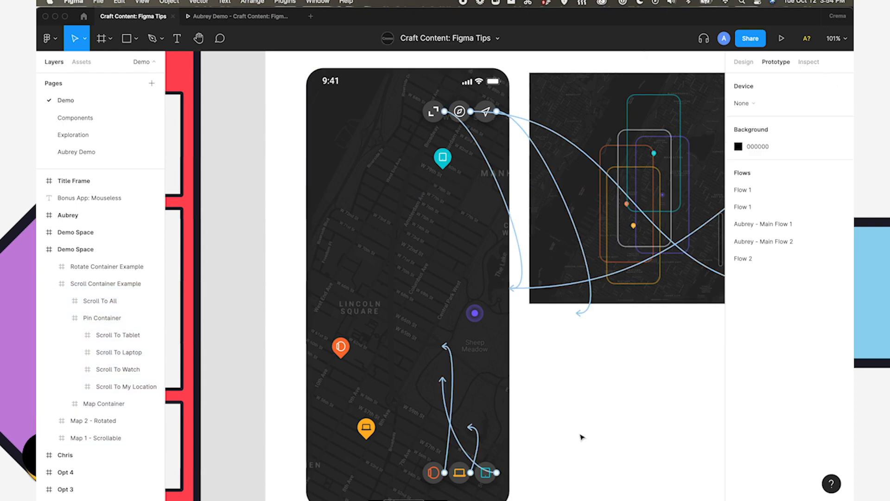
pyautogui.click(435, 474)
pyautogui.click(454, 380)
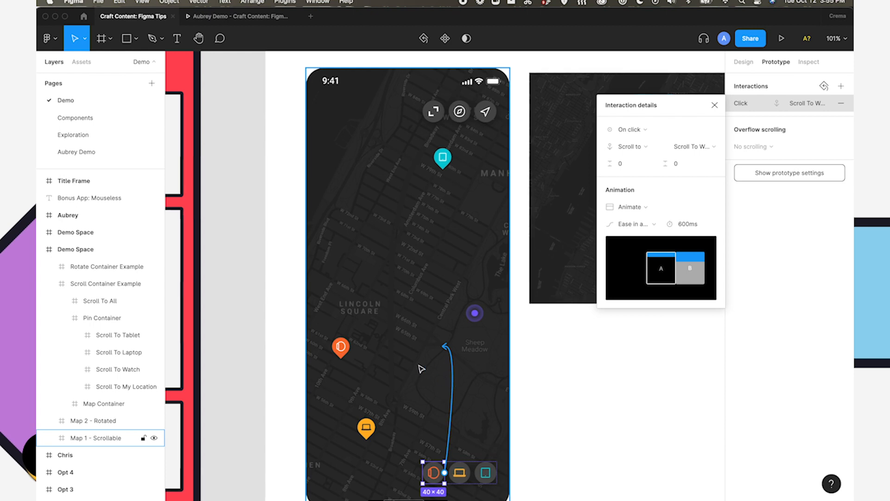
pyautogui.press('Escape')
# Select the phone map's Scroll Container, its Scroll To All frame and the Device Selectors group in turn, and review their layer structure.
pyautogui.click(332, 348)
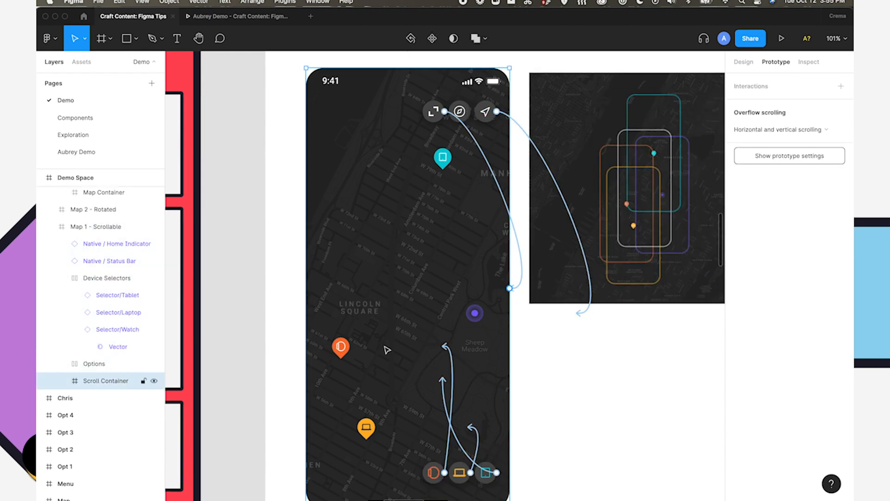
pyautogui.doubleClick(365, 347)
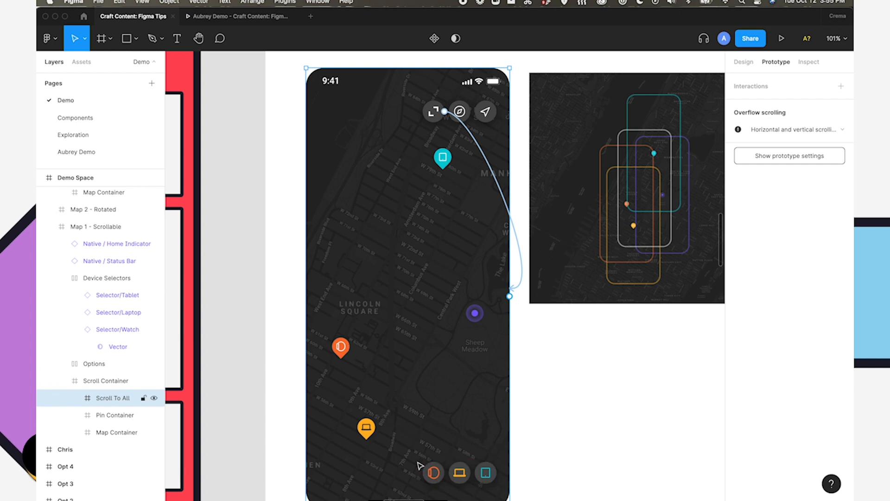
pyautogui.click(435, 473)
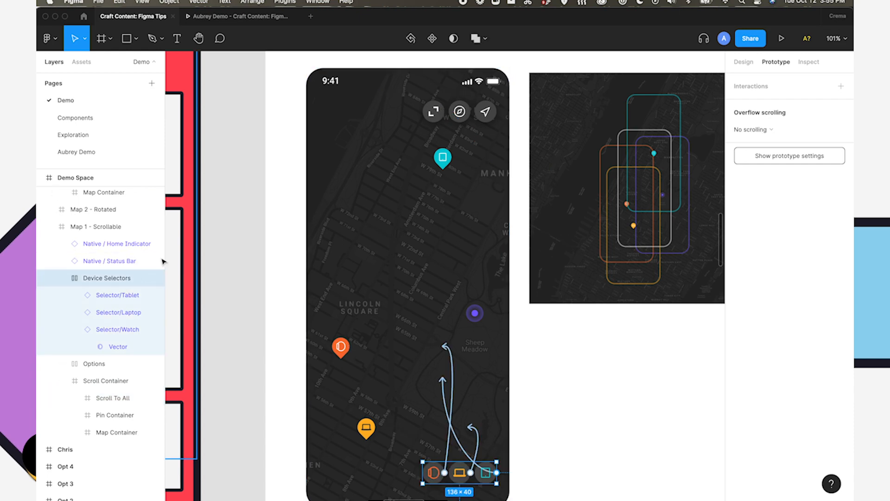
pyautogui.scroll(3, 99, 226)
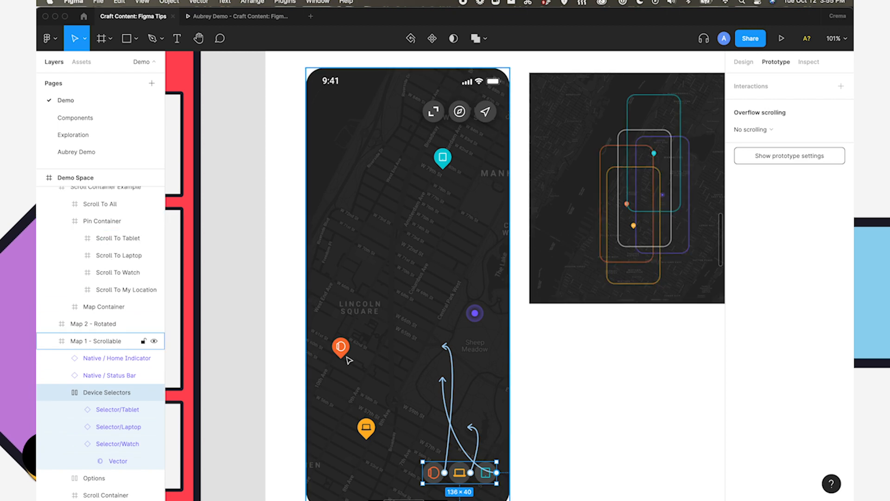
pyautogui.scroll(-3, 107, 431)
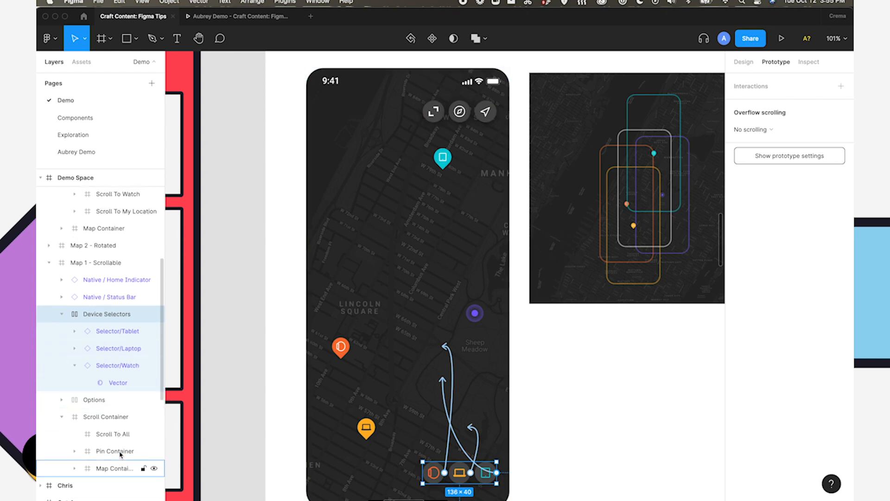
# Select the Scroll To All frame and the Pin Container in Map 1 - Scrollable, and expand the latter to its nested frames.
pyautogui.click(121, 431)
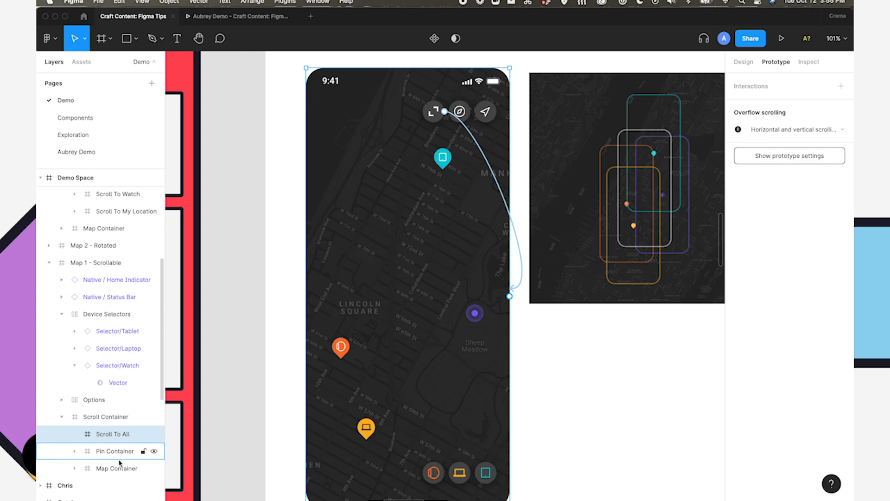
pyautogui.click(119, 452)
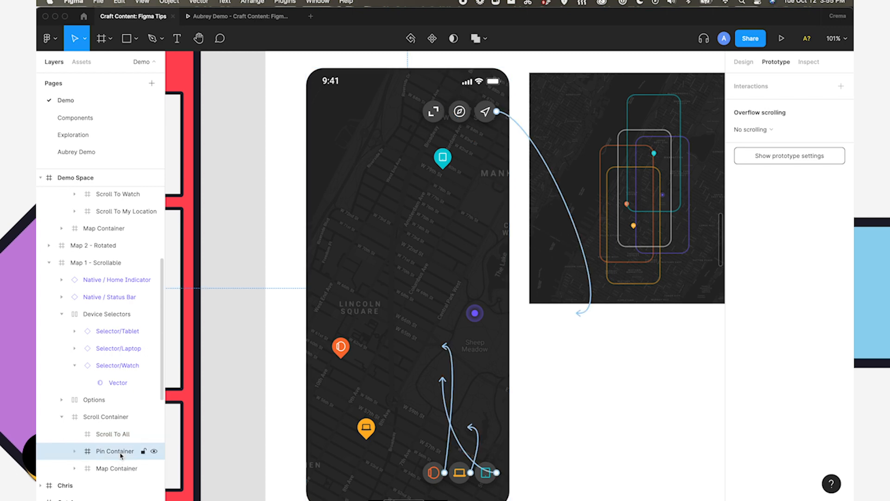
pyautogui.press('Return')
pyautogui.scroll(-2, 342, 406)
pyautogui.hscroll(-2, 341, 406)
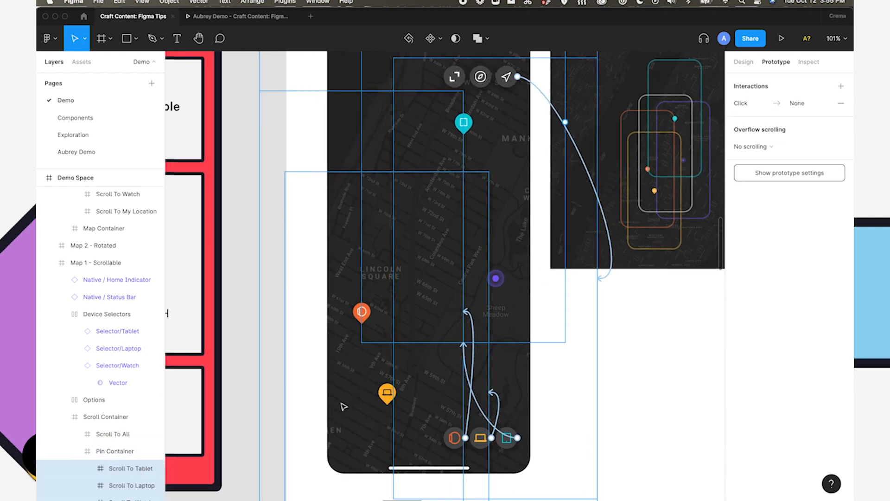
# Select the Scroll To Tablet and Scroll To Watch frames in Map 1 to examine the connections from their selectors.
pyautogui.click(121, 470)
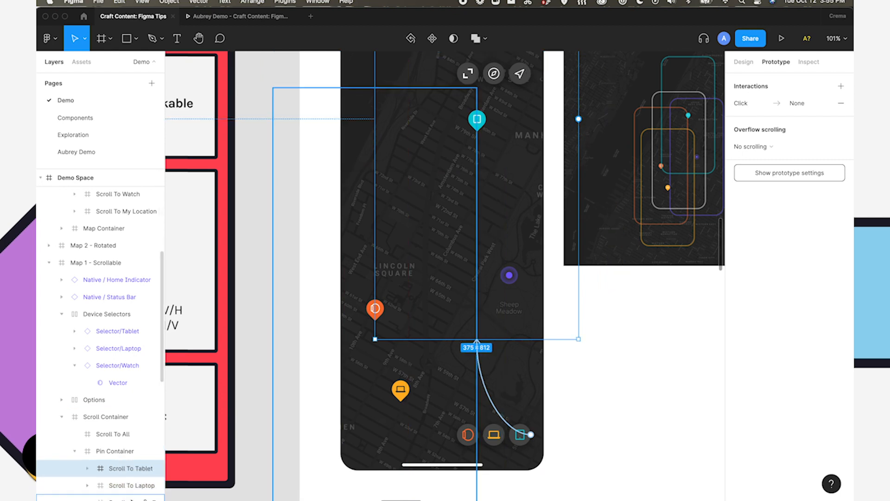
pyautogui.click(120, 498)
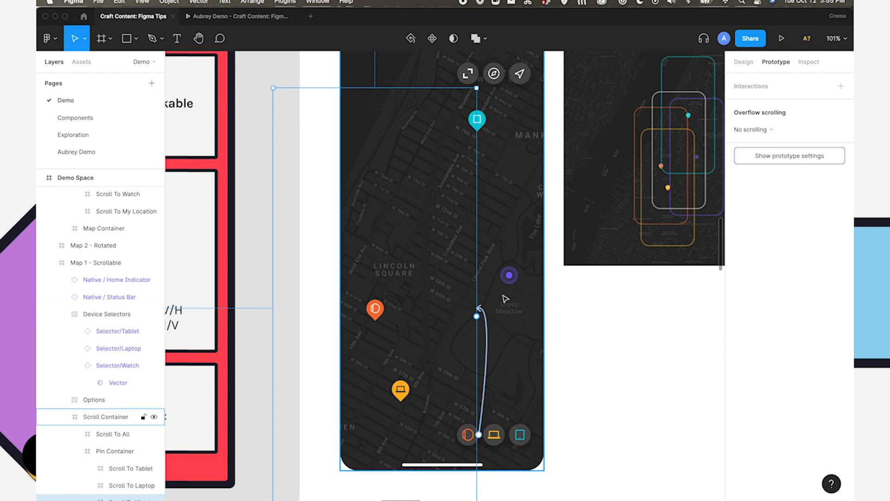
pyautogui.hscroll(-3, 602, 306)
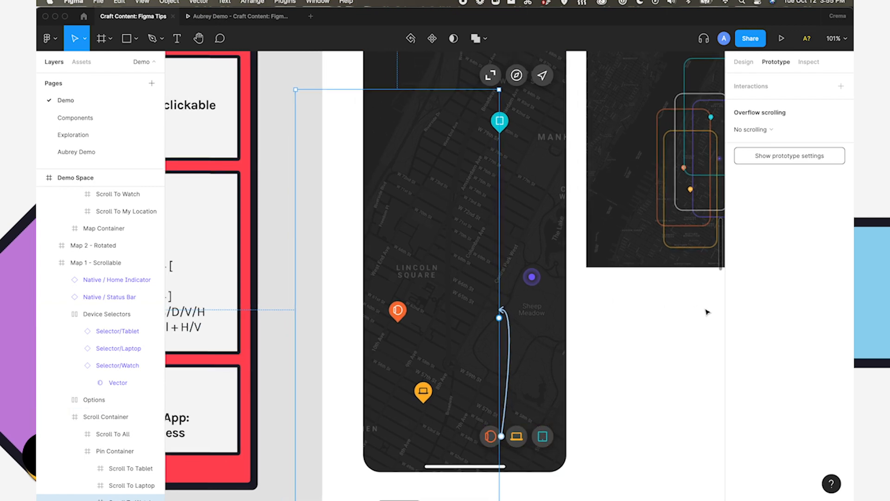
pyautogui.scroll(-2, 707, 311)
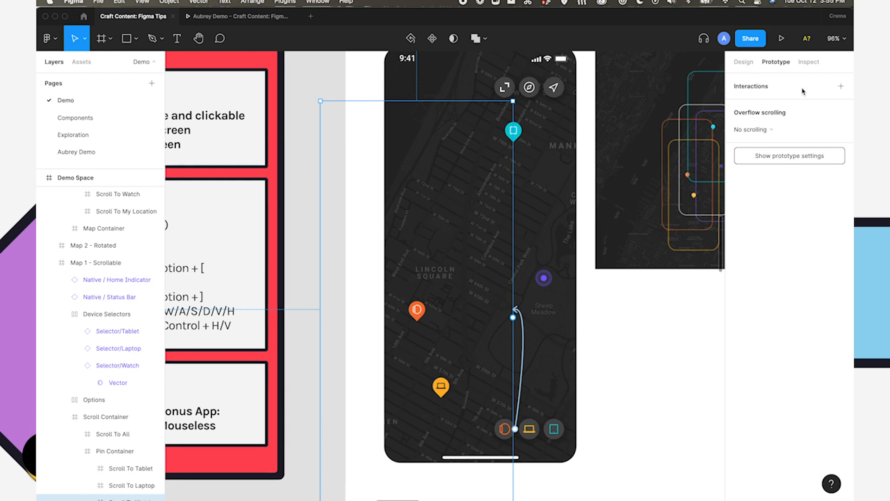
# Review the Scroll to action, offsets and animation settings of the Selector/Watch interaction, close its details and view the whole phone map.
pyautogui.moveTo(540, 314); pyautogui.dragTo(525, 369)
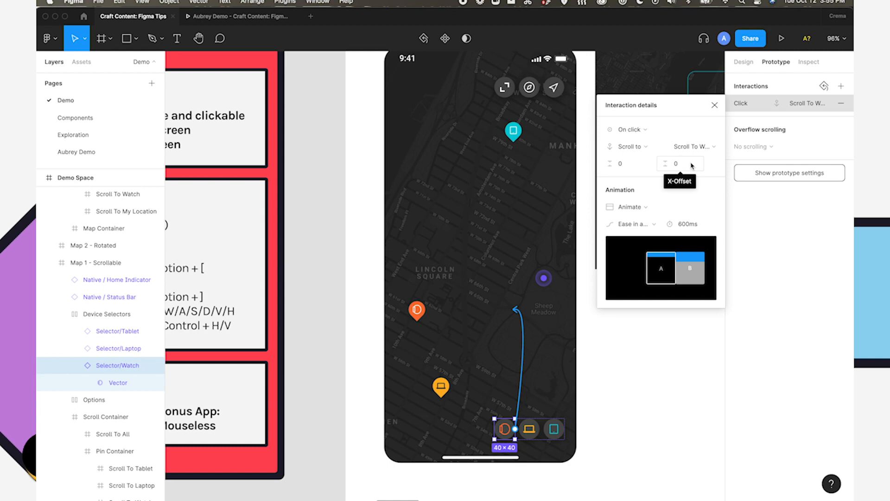
pyautogui.click(716, 105)
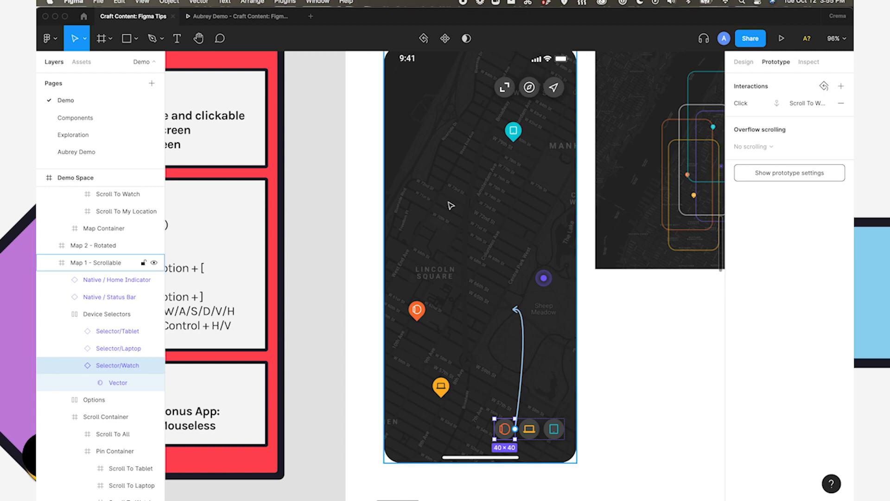
pyautogui.scroll(-5, 450, 205)
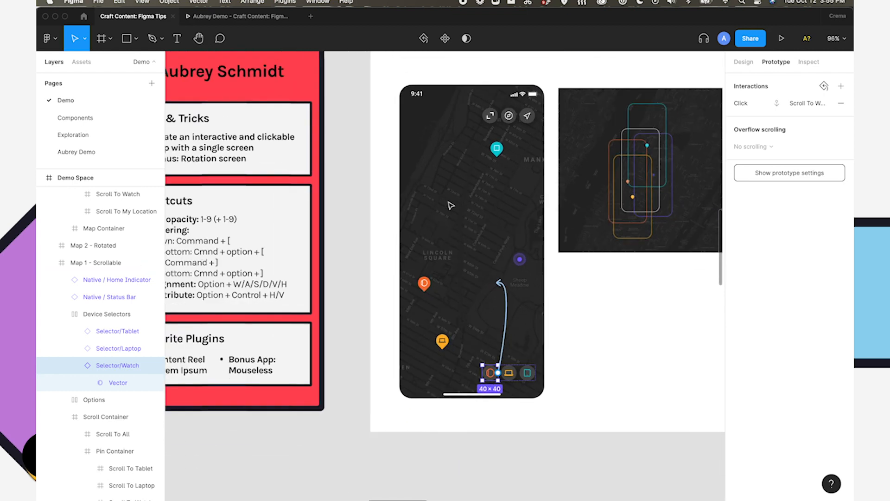
pyautogui.hscroll(1, 451, 205)
pyautogui.hscroll(2, 450, 206)
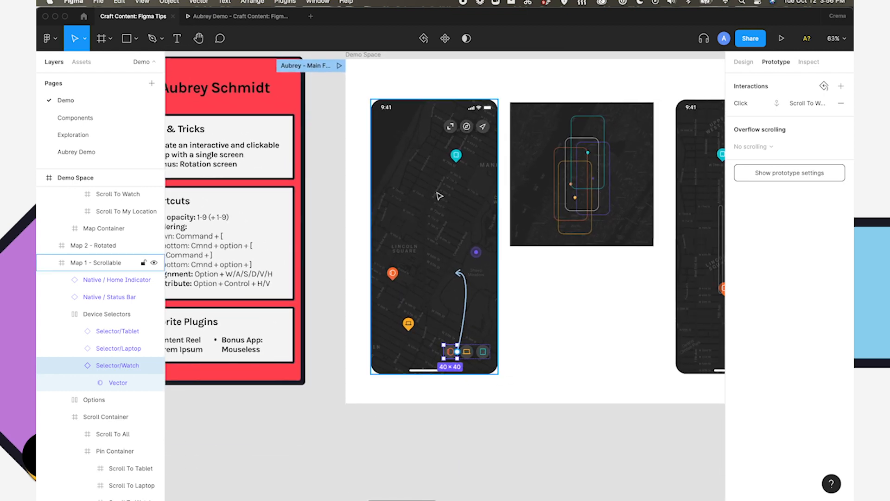
pyautogui.scroll(2, 439, 196)
pyautogui.scroll(2, 439, 196)
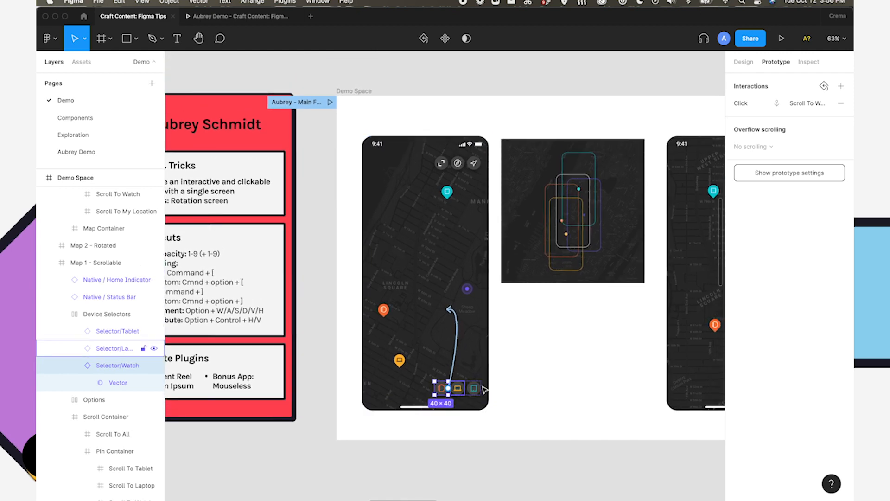
# Clear the selection and examine the prototype connections linking the Map 1 - Scrollable and Map 2 - Rotated phone screens.
pyautogui.click(524, 389)
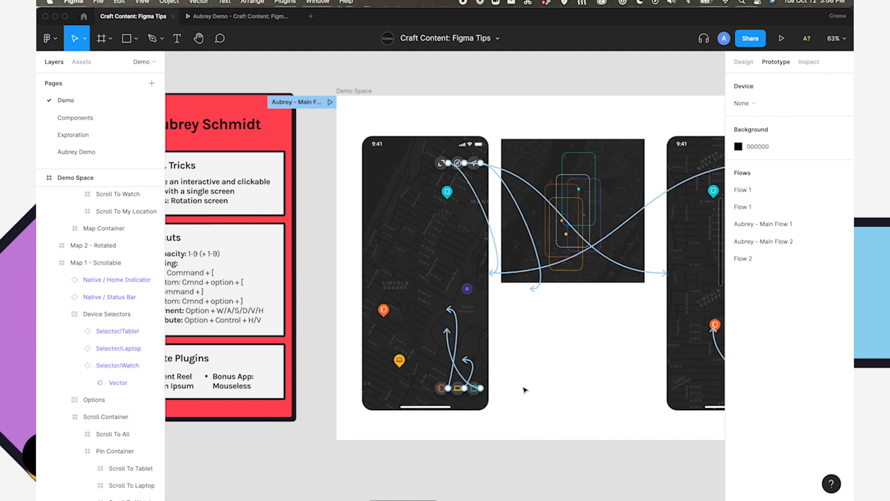
pyautogui.hscroll(5, 525, 389)
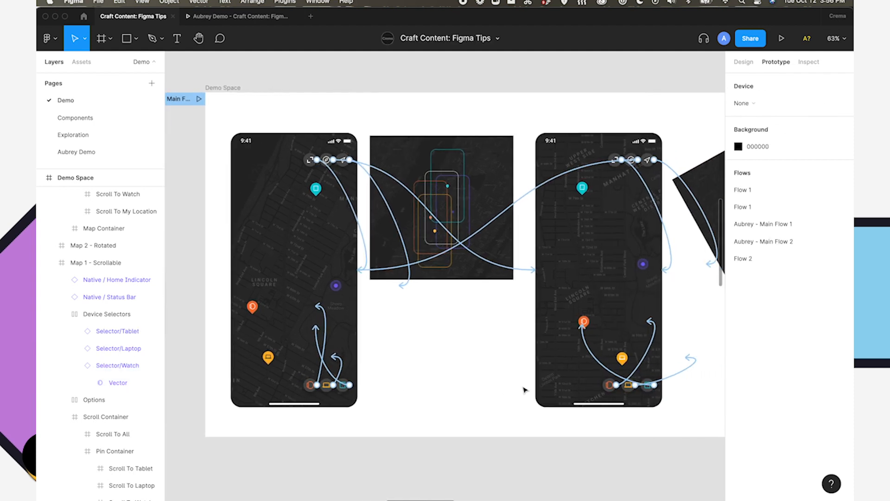
pyautogui.hscroll(5, 525, 389)
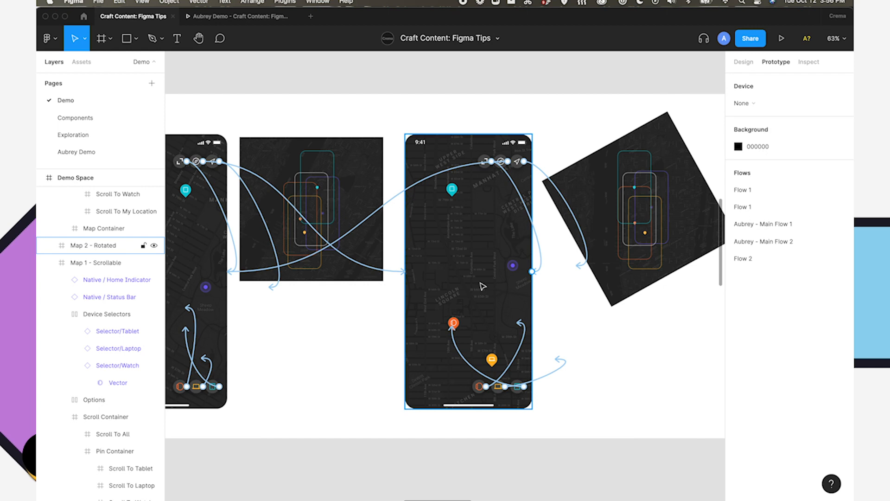
pyautogui.hscroll(-1, 482, 286)
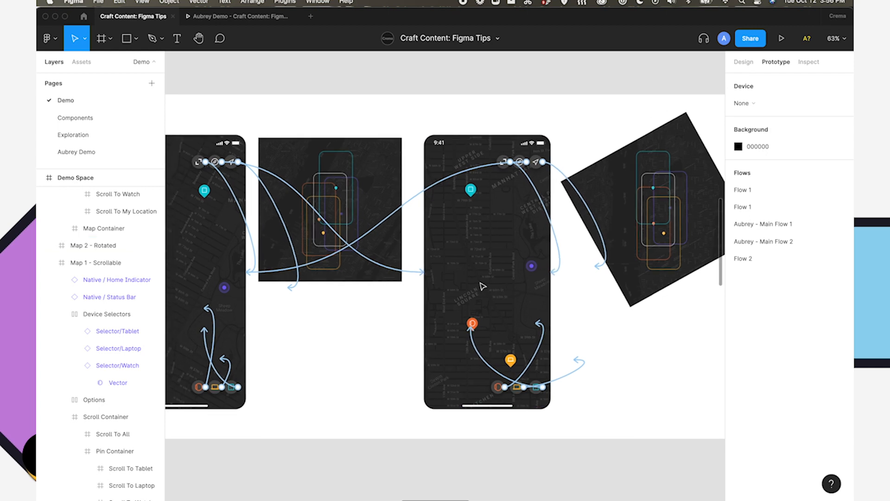
pyautogui.hscroll(3, 482, 286)
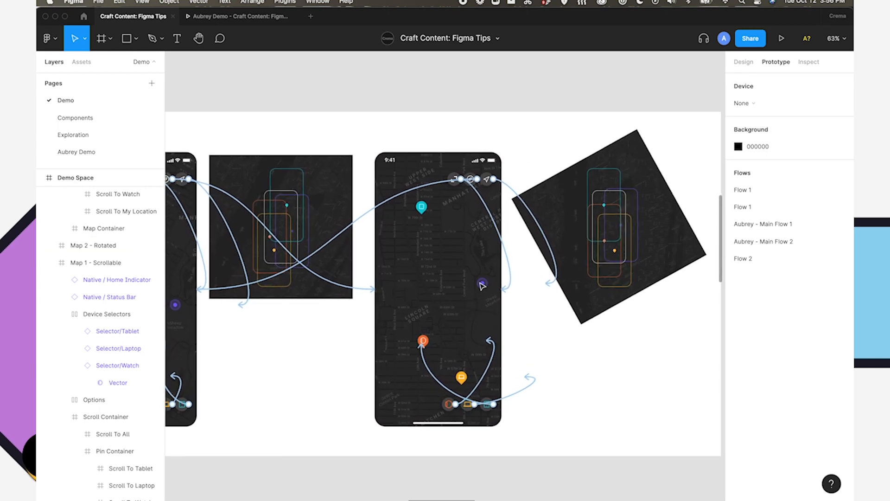
pyautogui.hscroll(1, 482, 286)
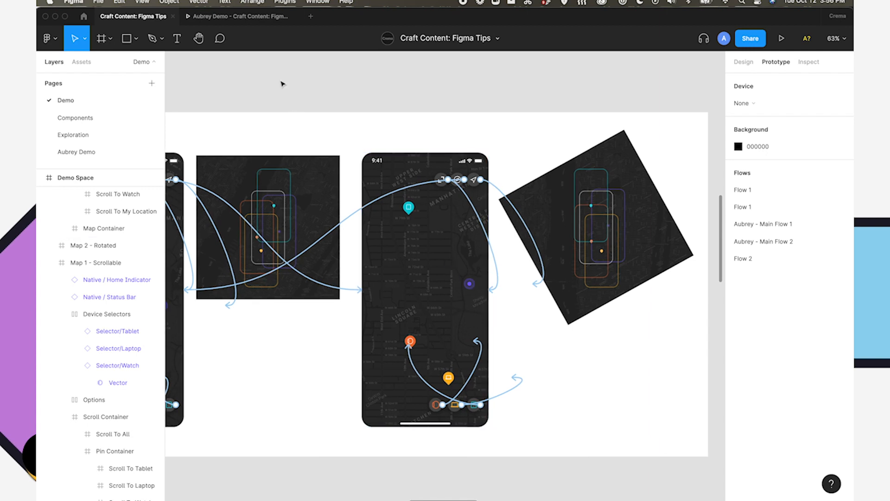
# Switch to the prototype preview and test the compass control by toggling the map's rotation several times.
pyautogui.click(241, 16)
pyautogui.click(493, 108)
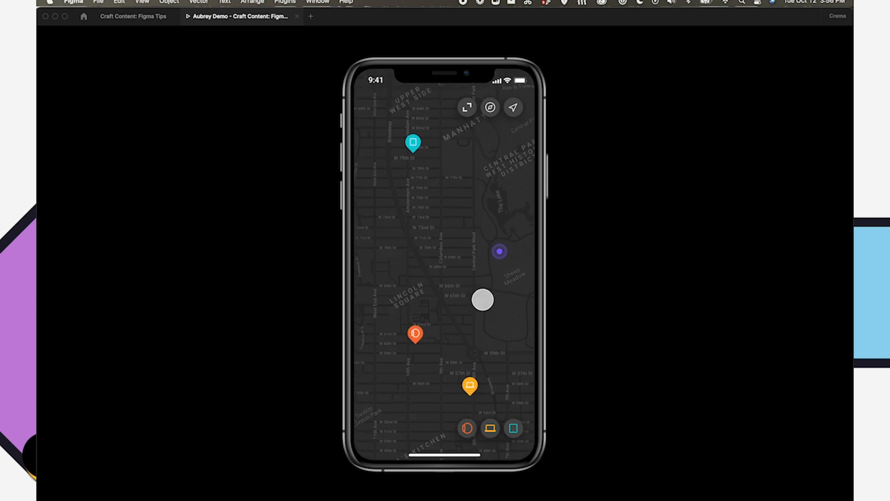
pyautogui.click(494, 108)
pyautogui.click(493, 109)
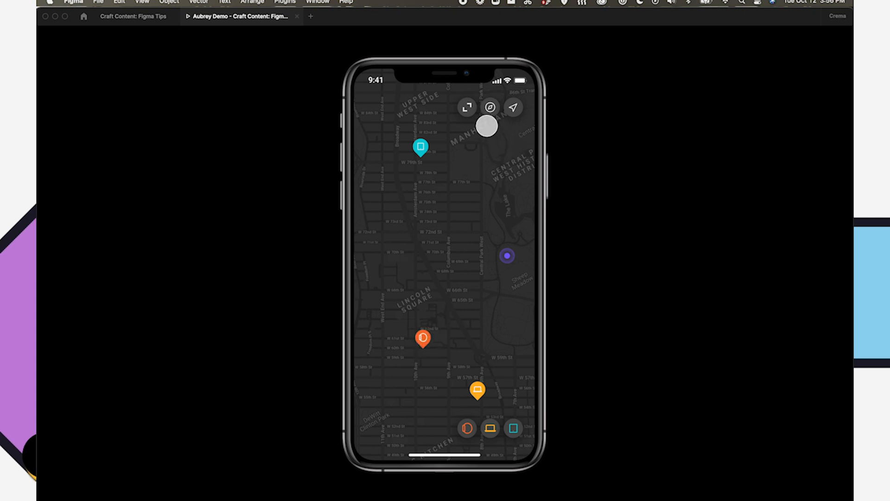
pyautogui.click(489, 108)
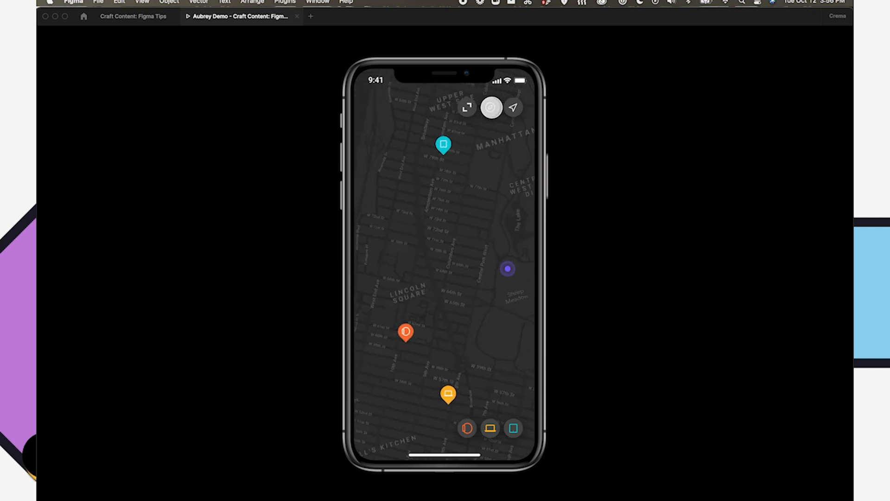
# Return to the Craft Content: Figma Tips design file, select the Rotate Container Example frame and expand it to its child frames.
pyautogui.click(144, 16)
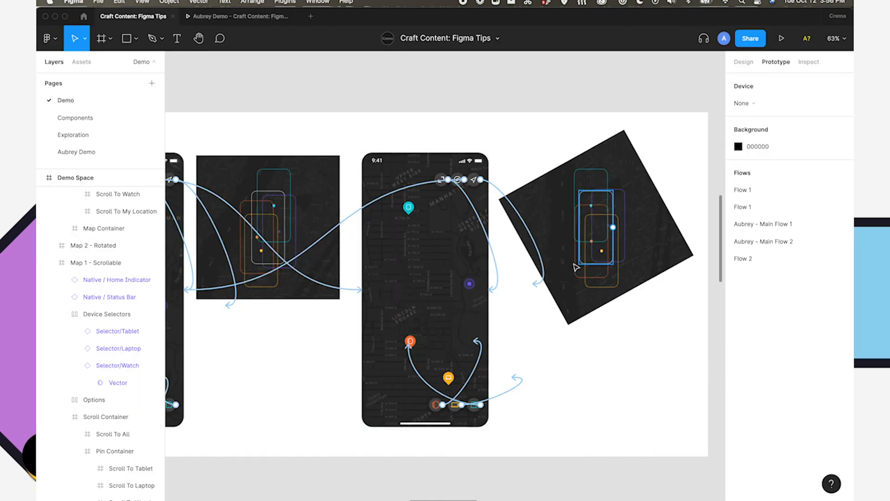
pyautogui.moveTo(654, 328); pyautogui.dragTo(542, 310)
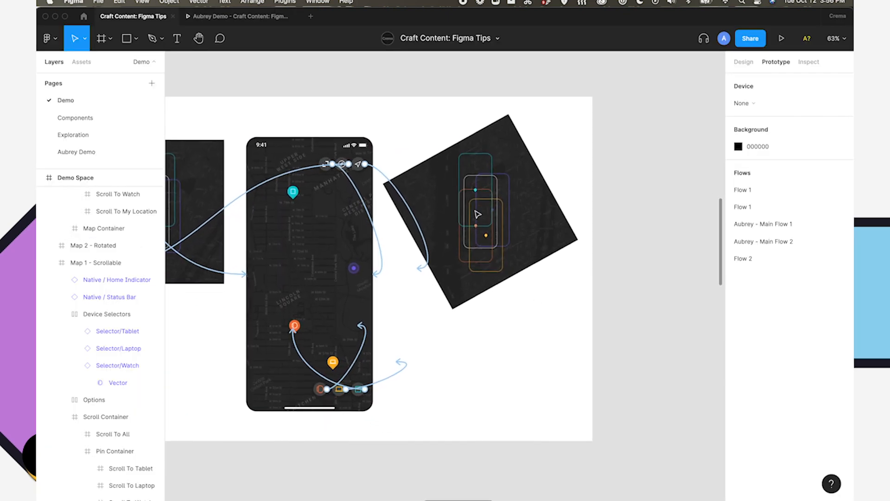
pyautogui.scroll(5, 477, 203)
pyautogui.scroll(10, 477, 203)
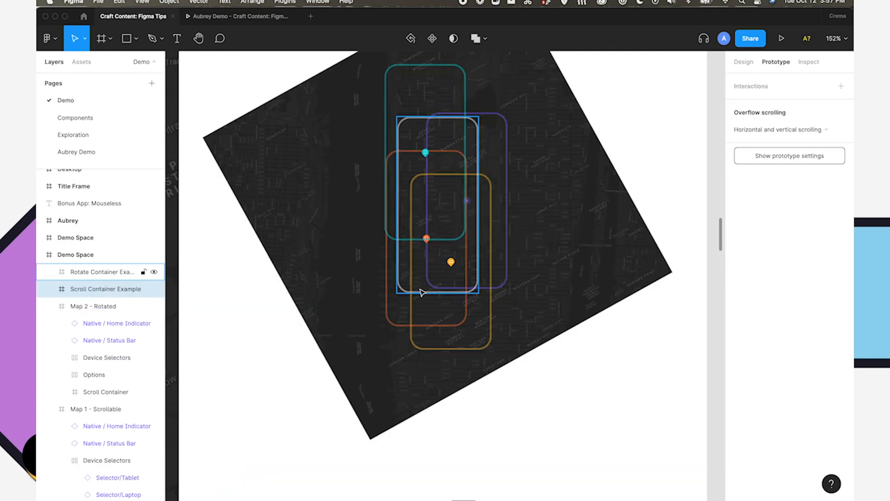
pyautogui.click(438, 288)
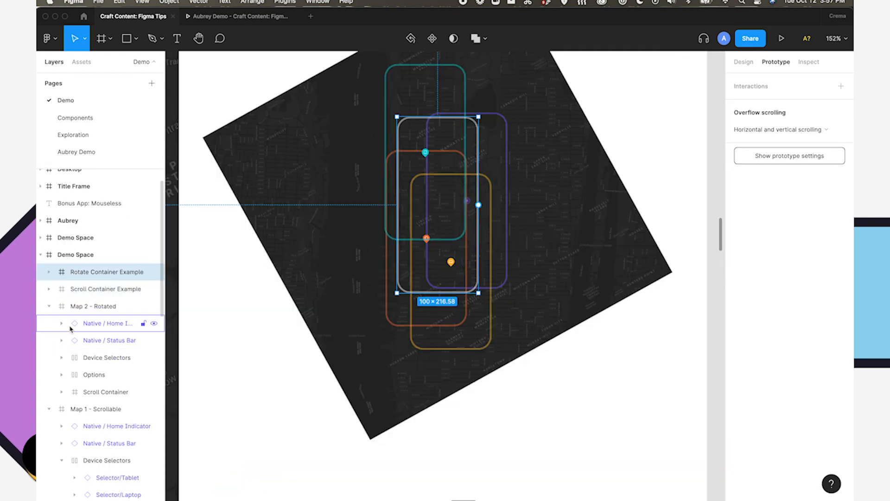
pyautogui.press('Return')
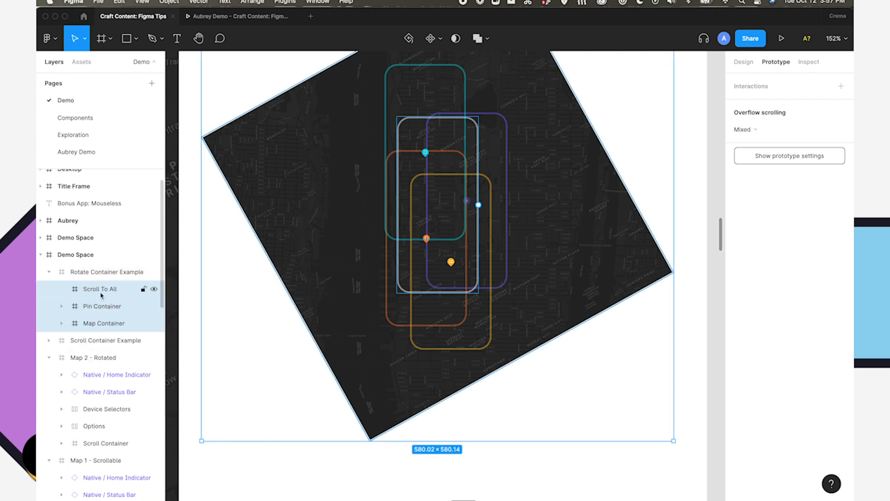
# Compare the design rotation values of the Scroll To All, Rotate Container Example and Map Container frames.
pyautogui.click(105, 290)
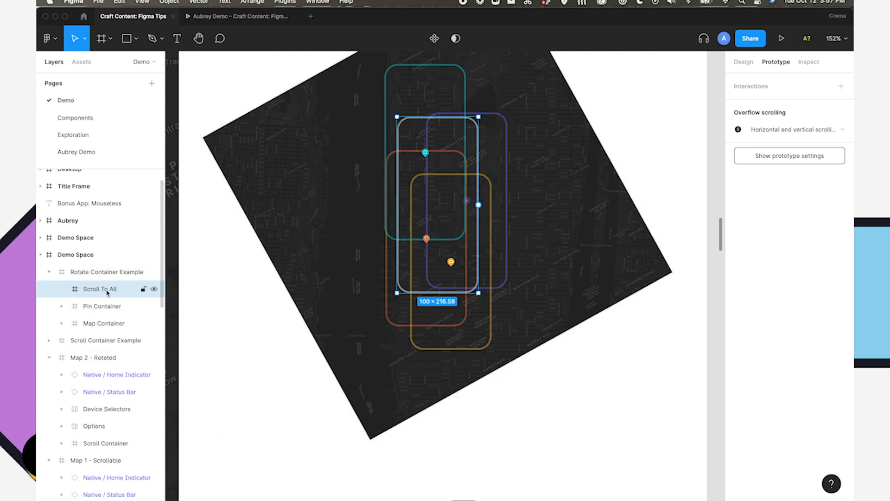
pyautogui.click(744, 61)
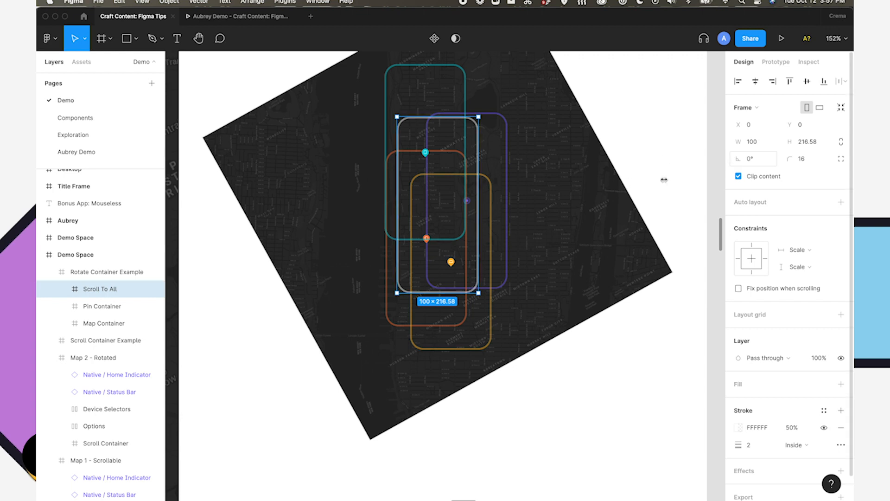
pyautogui.click(107, 275)
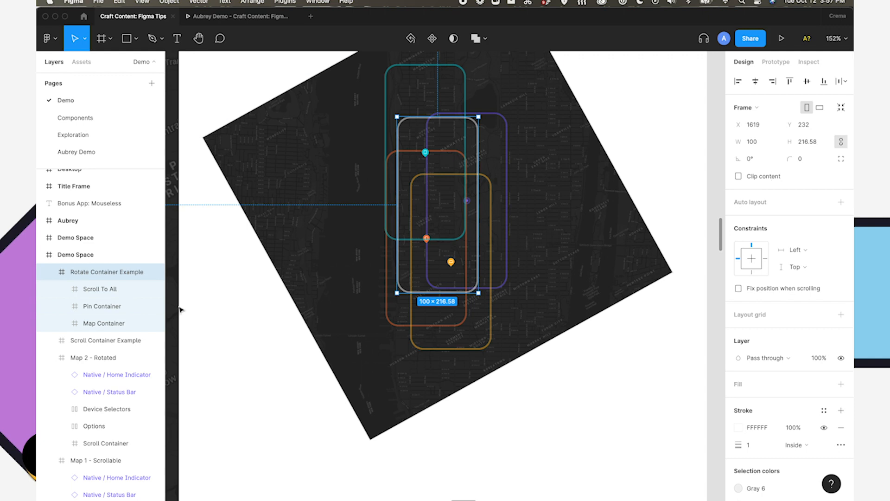
pyautogui.click(99, 321)
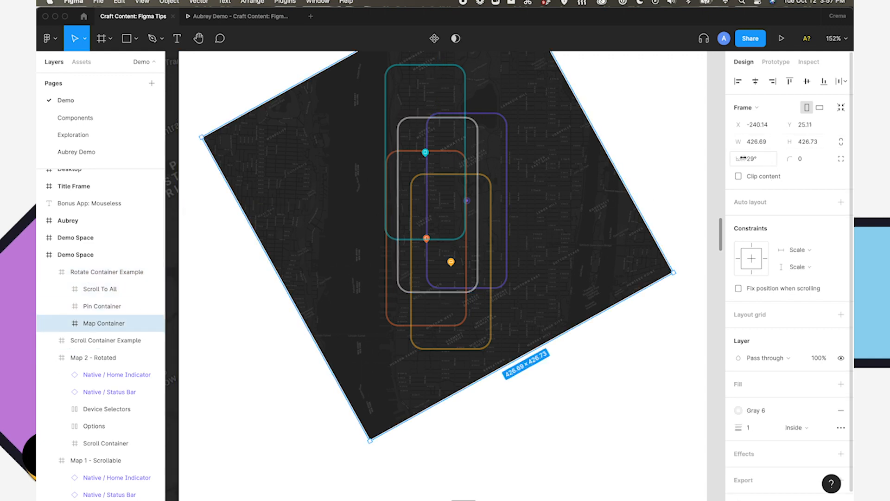
# Expand the Pin Container in Rotate Container Example and inspect the rotation of its nested Scroll To Tablet frame.
pyautogui.click(77, 309)
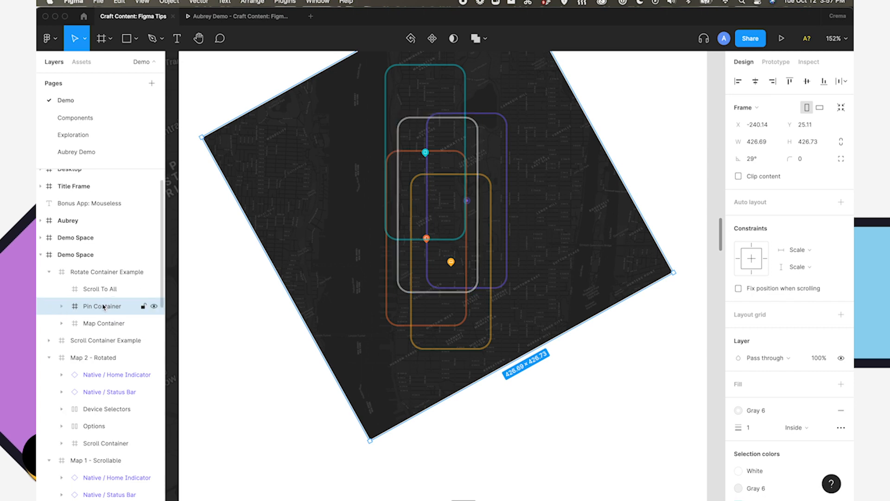
pyautogui.press('Return')
pyautogui.click(112, 324)
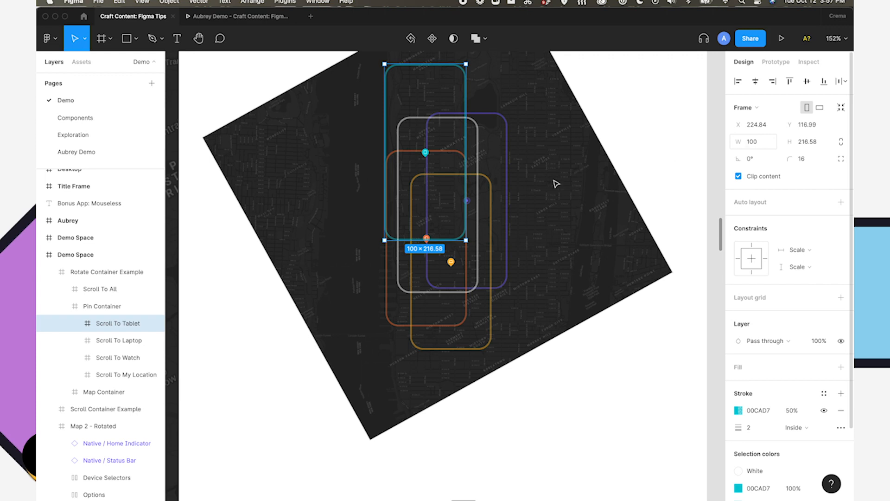
pyautogui.scroll(2, 440, 255)
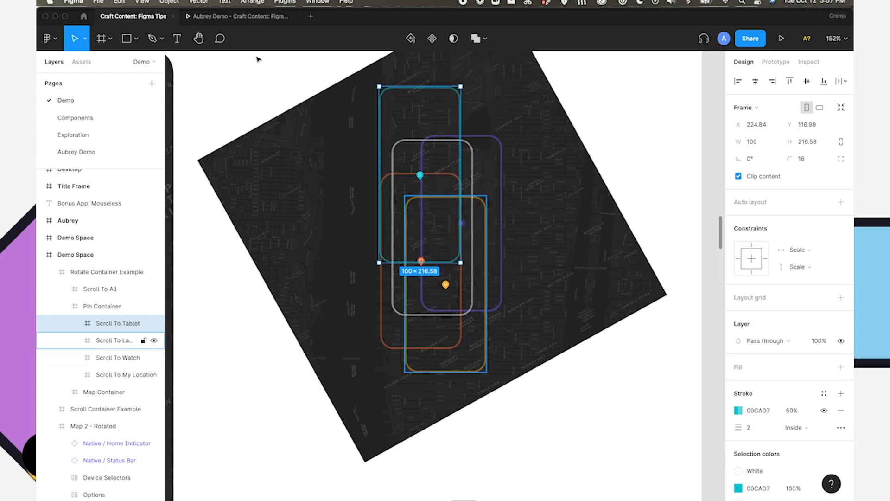
# Go to the prototype preview, restart it and rotate the map back and forth with the compass control.
pyautogui.click(240, 20)
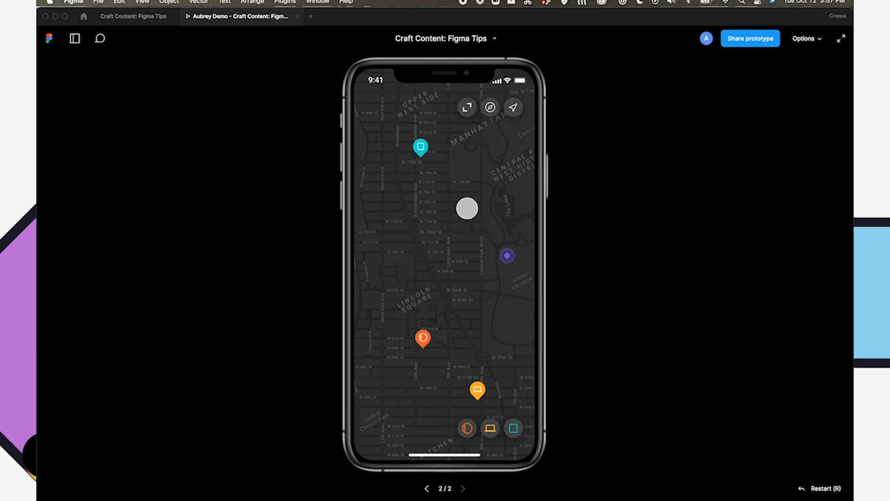
pyautogui.press('r')
pyautogui.click(491, 107)
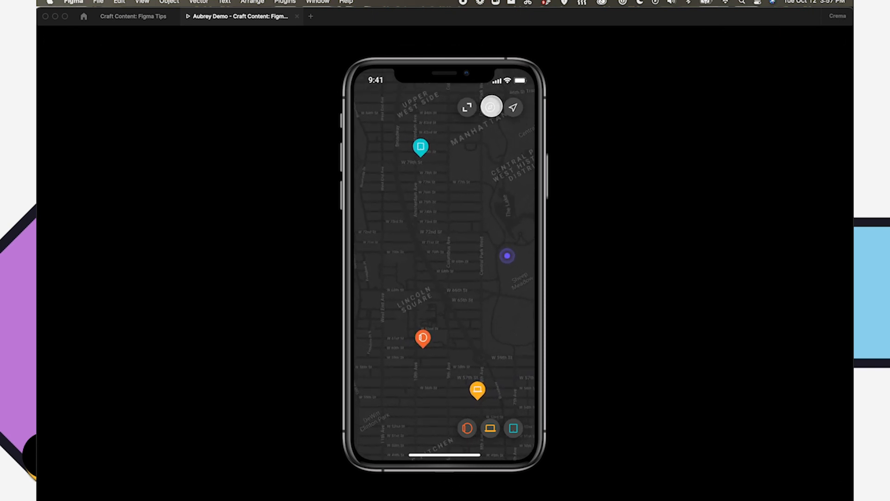
pyautogui.click(491, 107)
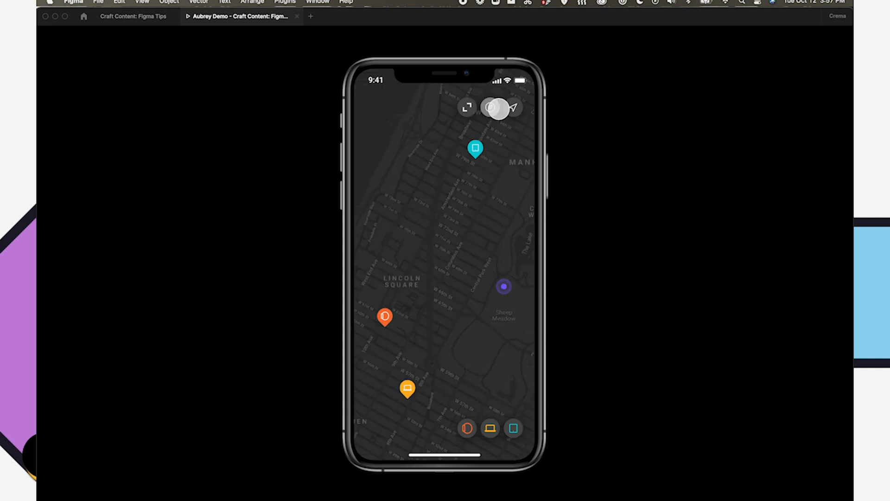
pyautogui.click(498, 108)
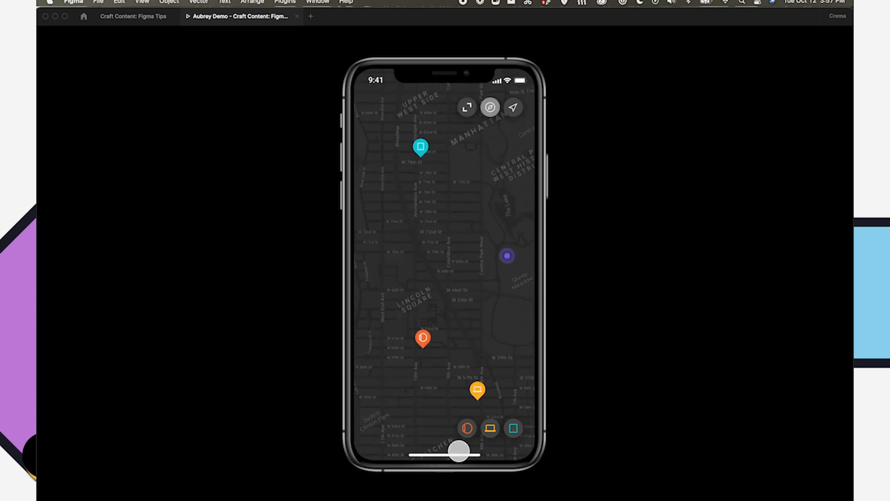
# Pan the rotated map in the preview and test the compass control again in both directions.
pyautogui.moveTo(526, 368); pyautogui.dragTo(505, 335)
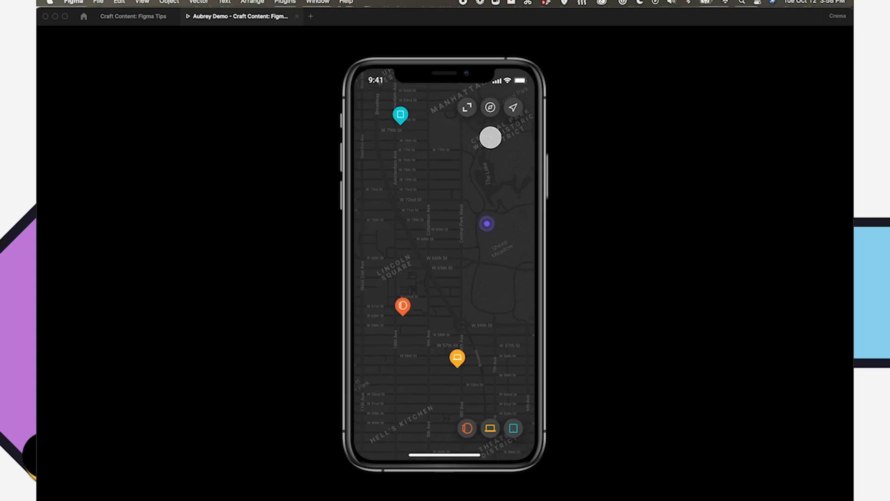
pyautogui.click(491, 115)
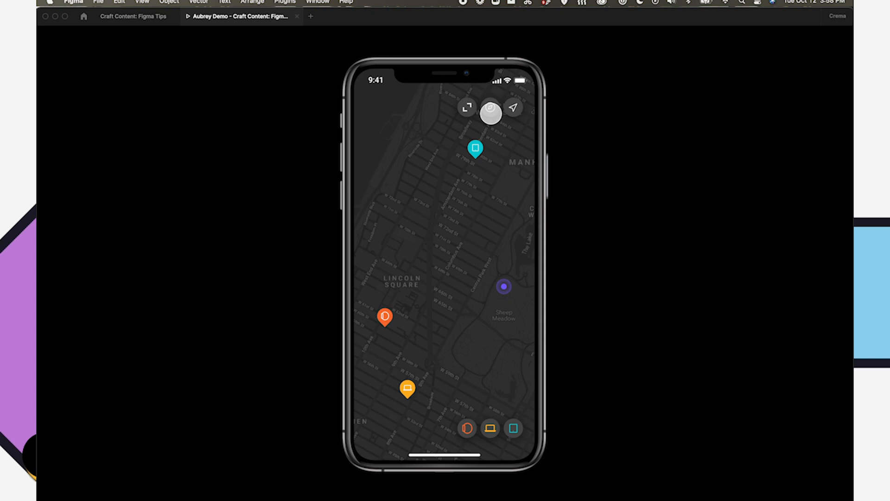
pyautogui.click(491, 113)
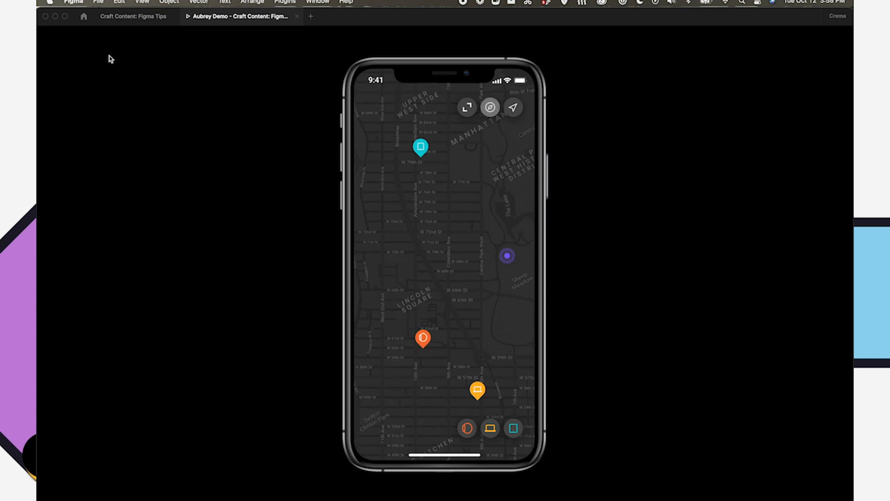
# Return to the design file and check the rotation of the Pin Container and Map Container in Rotate Container Example.
pyautogui.click(127, 19)
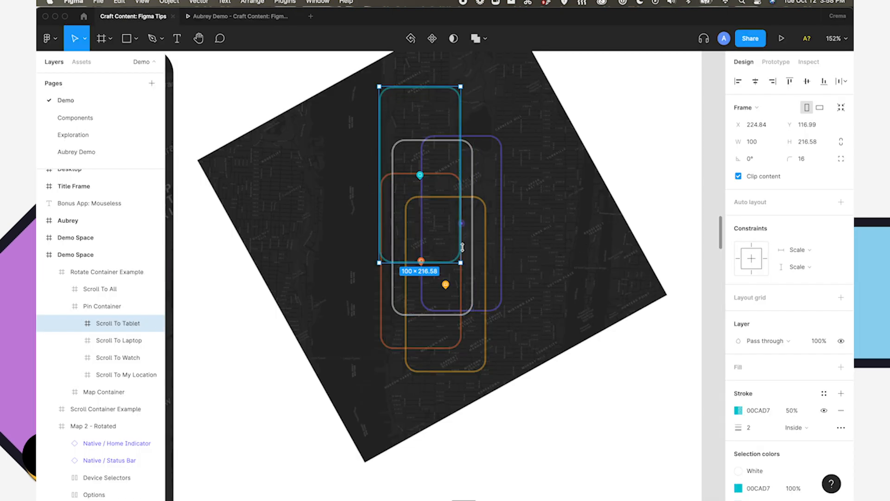
pyautogui.click(109, 290)
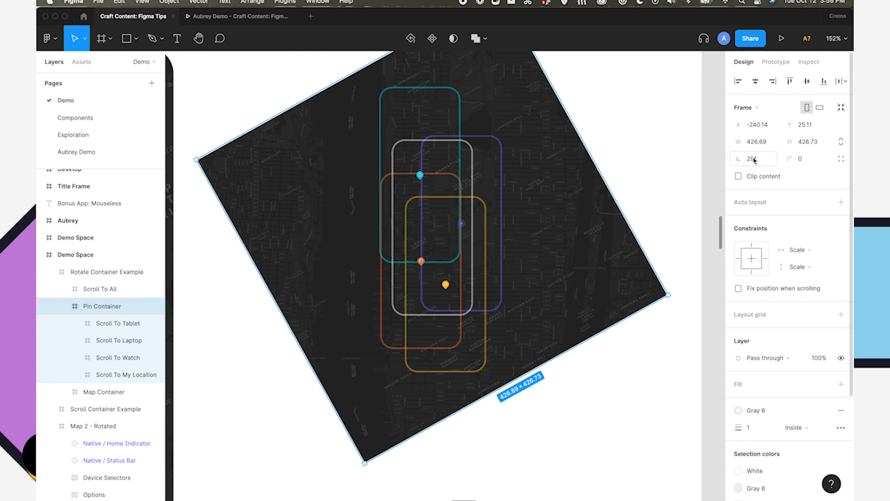
pyautogui.click(111, 392)
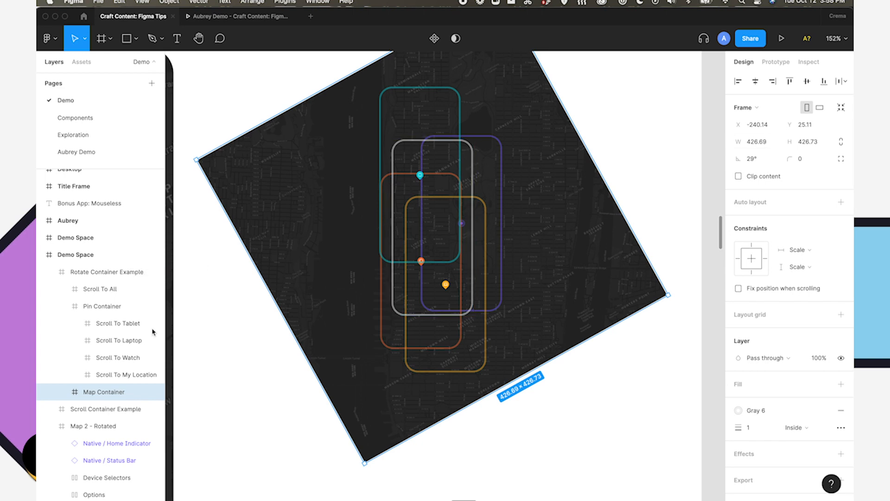
# Select the Pin Container's nested frames and check the rotation of Scroll To Tablet through Scroll To Watch one by one.
pyautogui.click(100, 307)
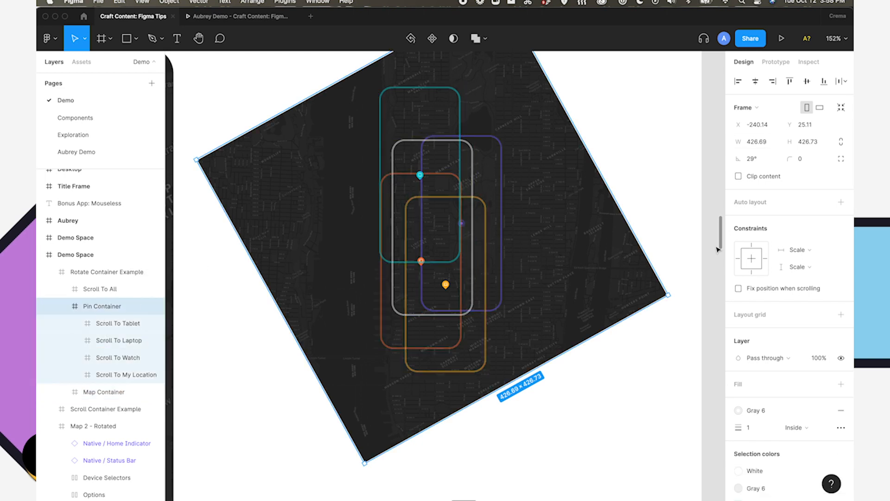
pyautogui.press('Return')
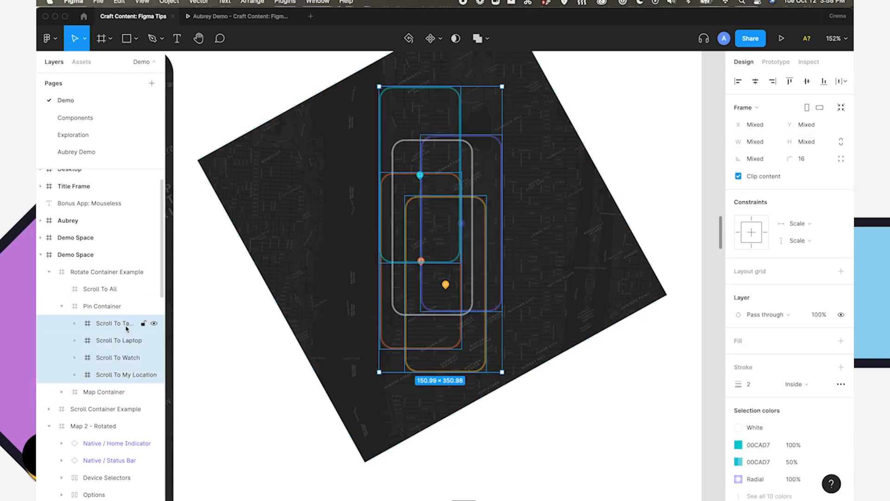
pyautogui.click(116, 324)
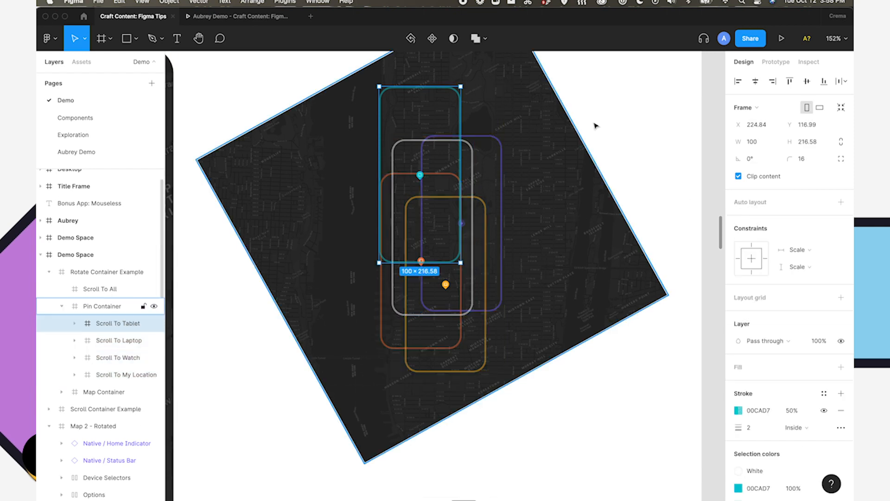
pyautogui.press('Tab')
pyautogui.press('Tab')
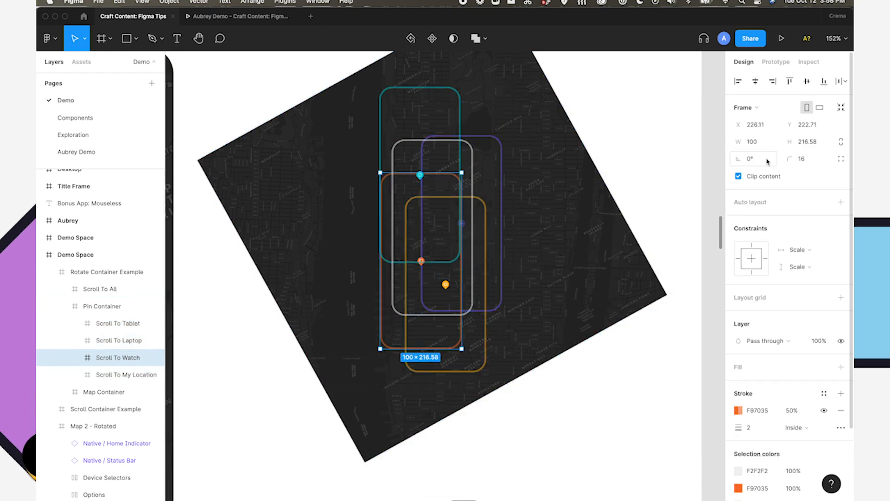
# Check the rotation of Scroll To My Location and compare it with Rotate Container Example and its nested Scroll To Tablet frame.
pyautogui.press('Tab')
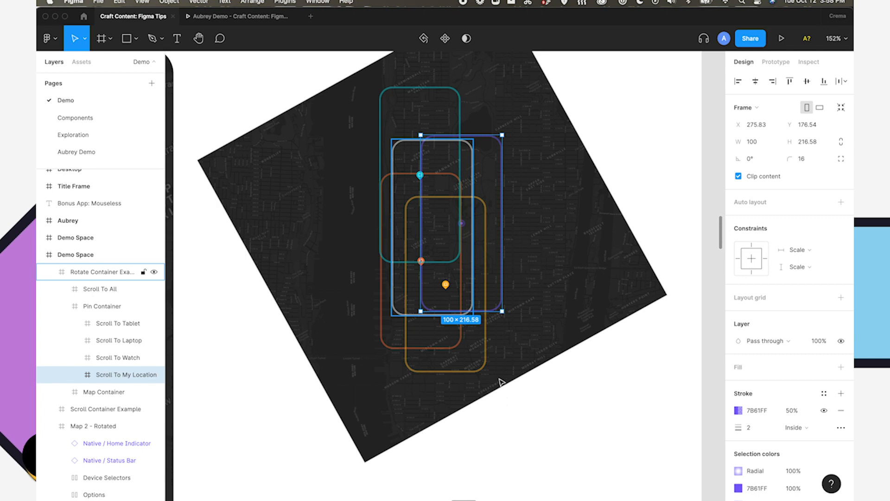
pyautogui.click(517, 440)
pyautogui.scroll(2, 522, 451)
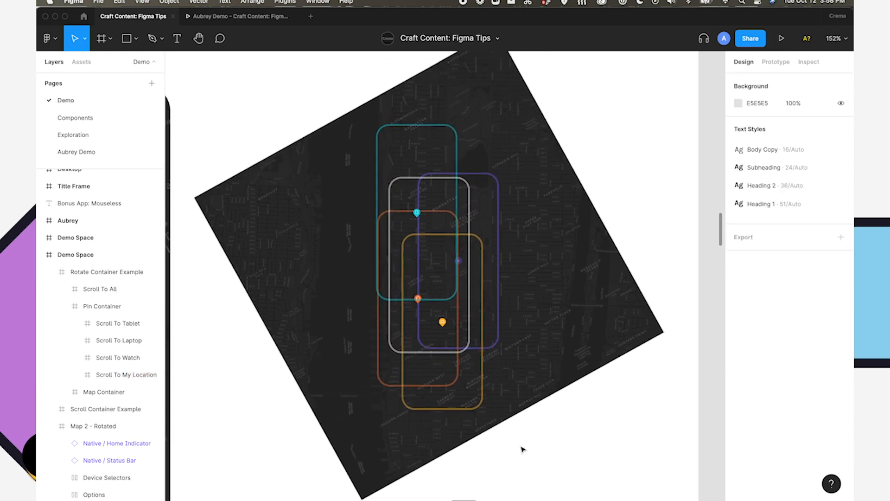
pyautogui.click(462, 330)
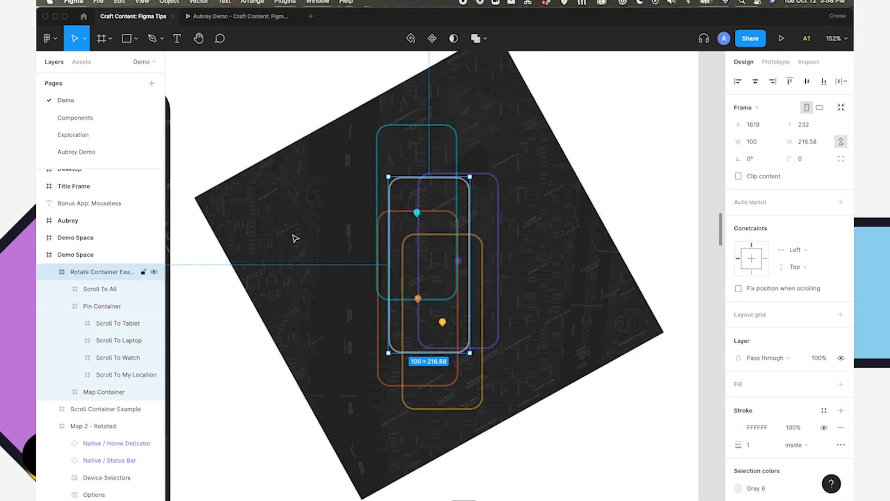
pyautogui.click(119, 323)
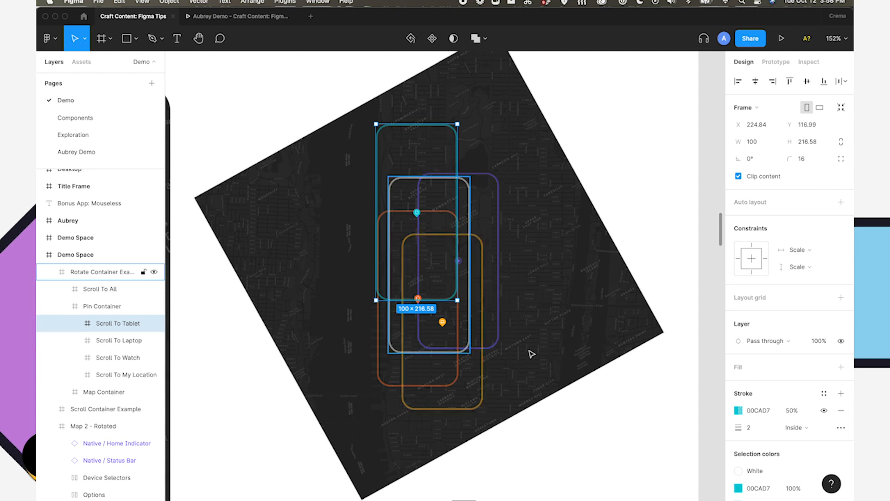
# Look at the rotated map in the prototype preview and return to the design file to compare both map screens with their containers.
pyautogui.click(241, 16)
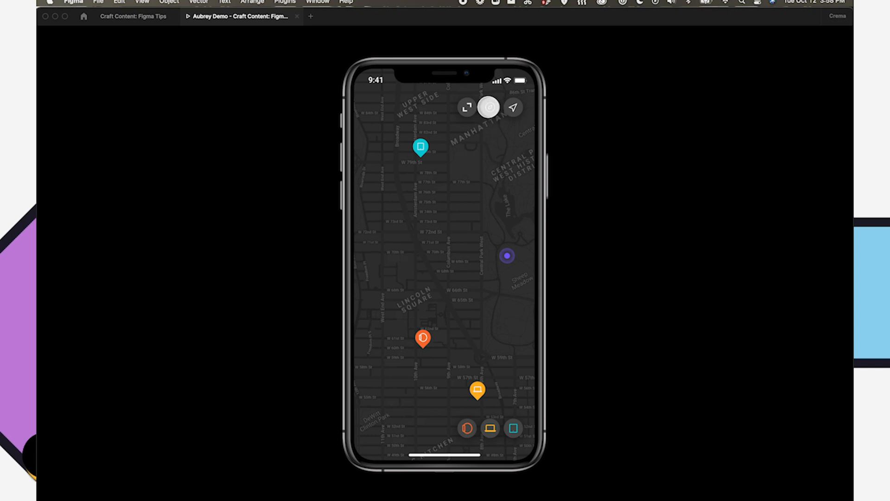
pyautogui.click(124, 19)
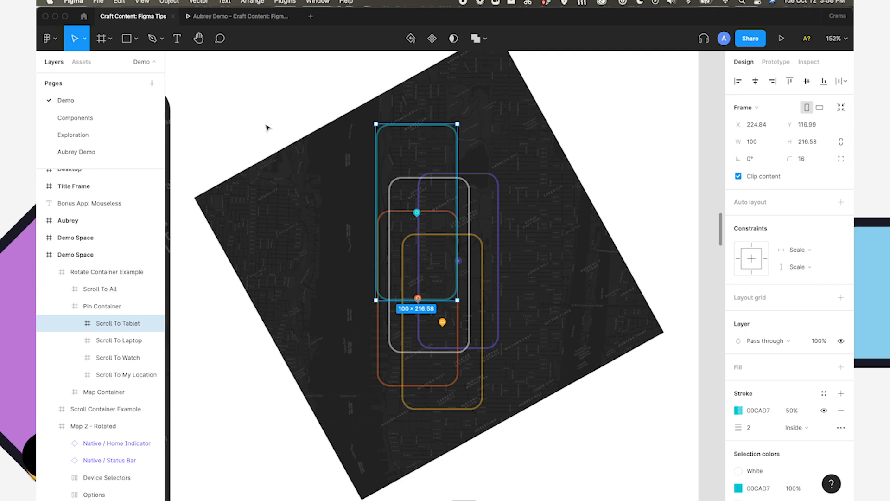
pyautogui.scroll(-3, 268, 128)
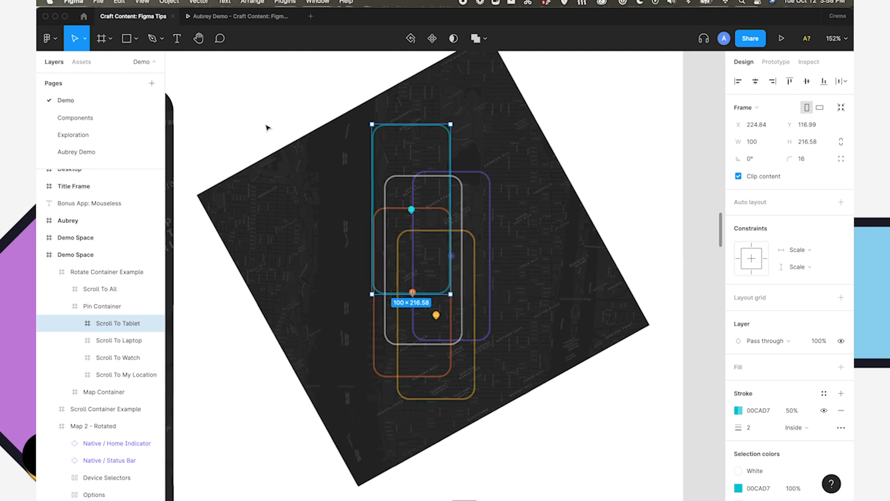
pyautogui.hscroll(-3, 268, 128)
pyautogui.scroll(-3, 267, 128)
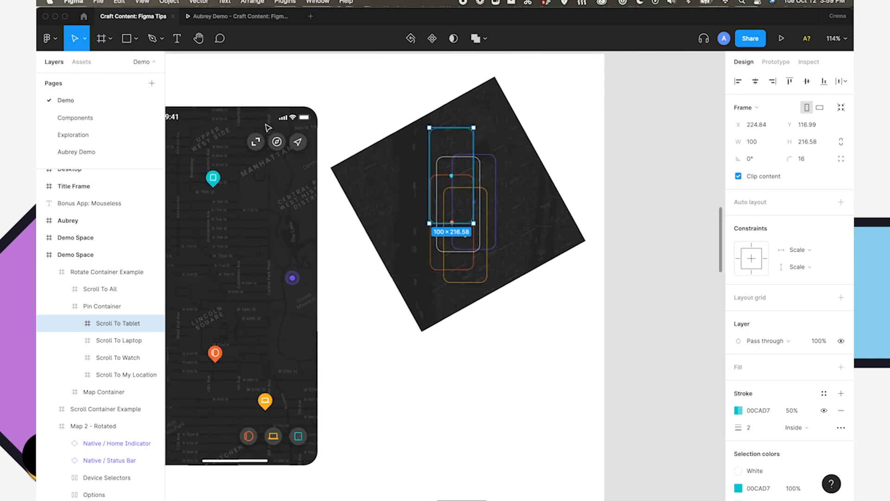
pyautogui.hscroll(-5, 268, 128)
pyautogui.hscroll(-3, 267, 128)
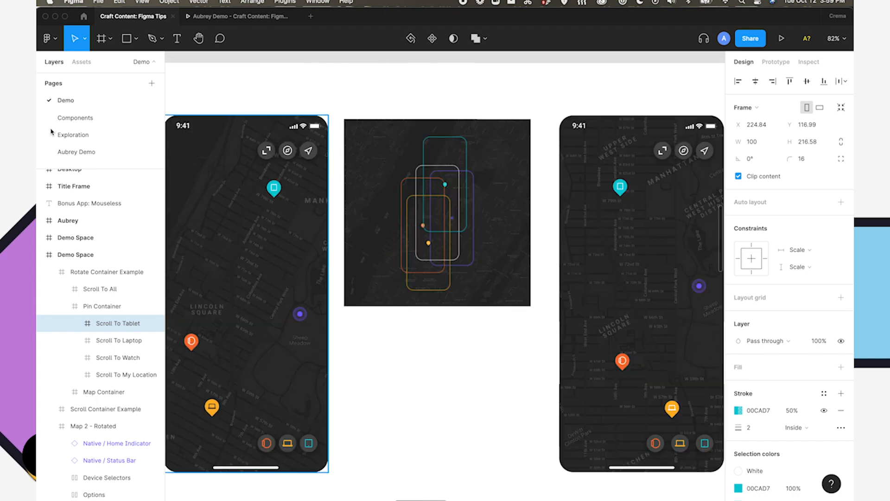
# Open the Aubrey Demo page and show the prototype connections between its map screens and container examples.
pyautogui.click(78, 154)
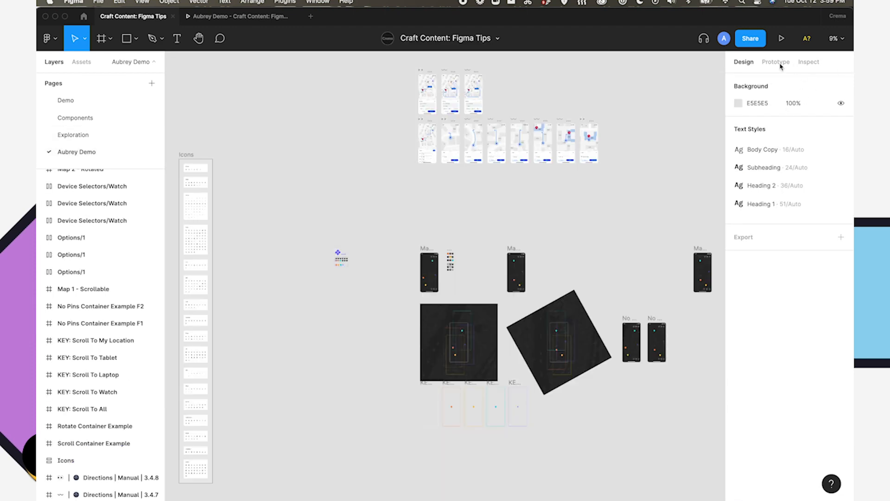
pyautogui.click(777, 63)
pyautogui.scroll(5, 591, 205)
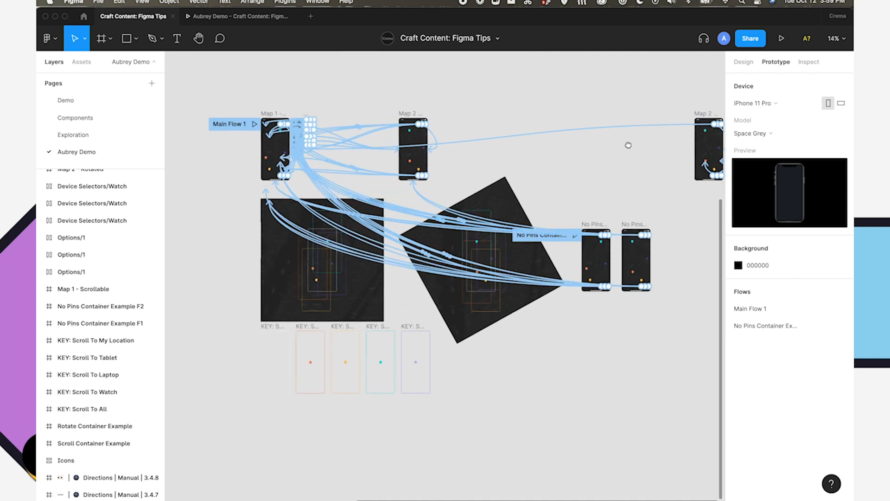
pyautogui.hscroll(3, 628, 142)
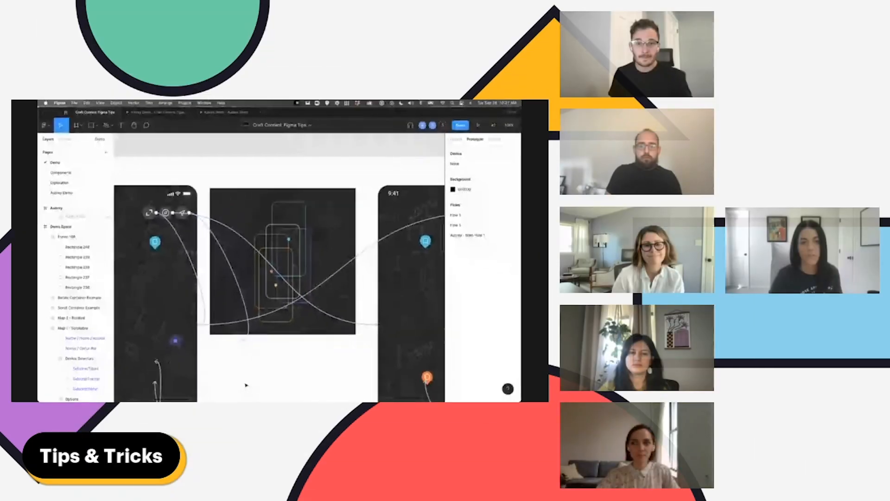
# Hide the prototype connections on the Demo page and examine the first map screen beside its scroll container.
pyautogui.click(456, 139)
pyautogui.hscroll(-1, 307, 146)
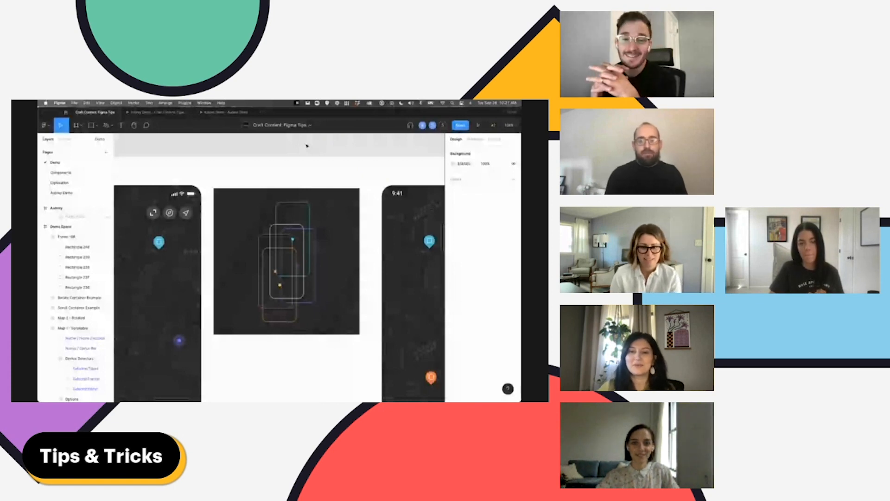
pyautogui.hscroll(-5, 388, 302)
pyautogui.scroll(-2, 388, 301)
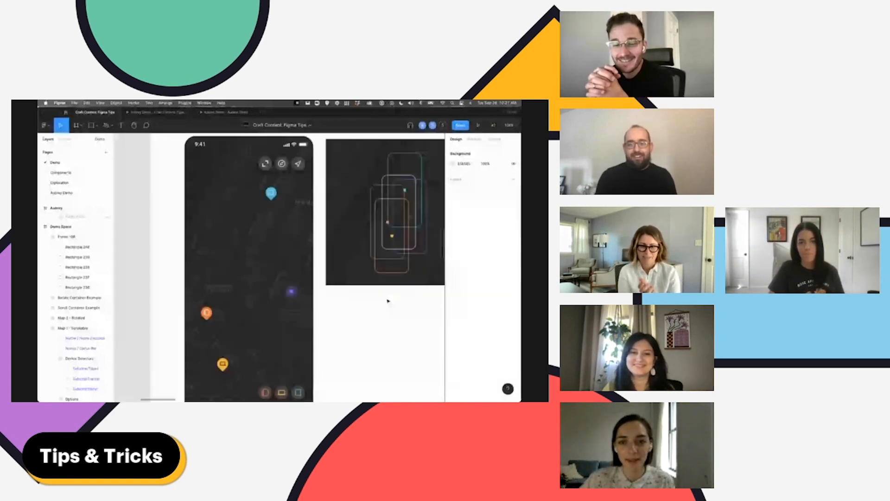
pyautogui.scroll(-2, 388, 301)
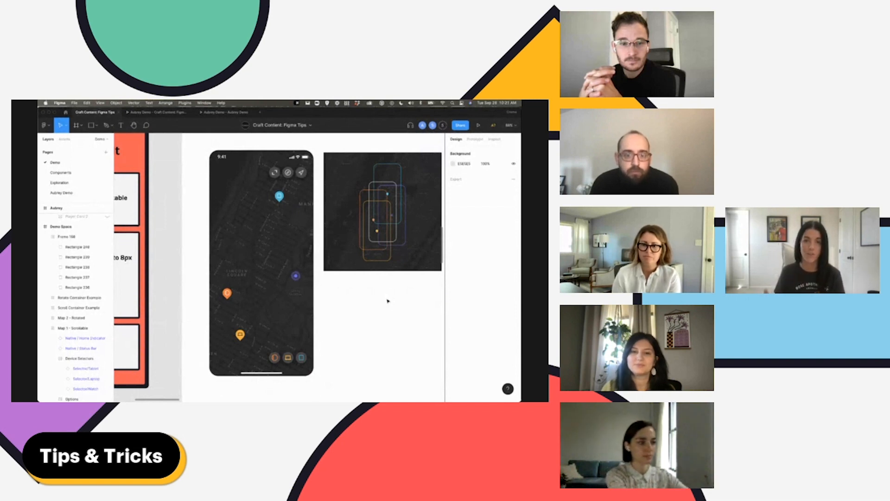
pyautogui.click(218, 113)
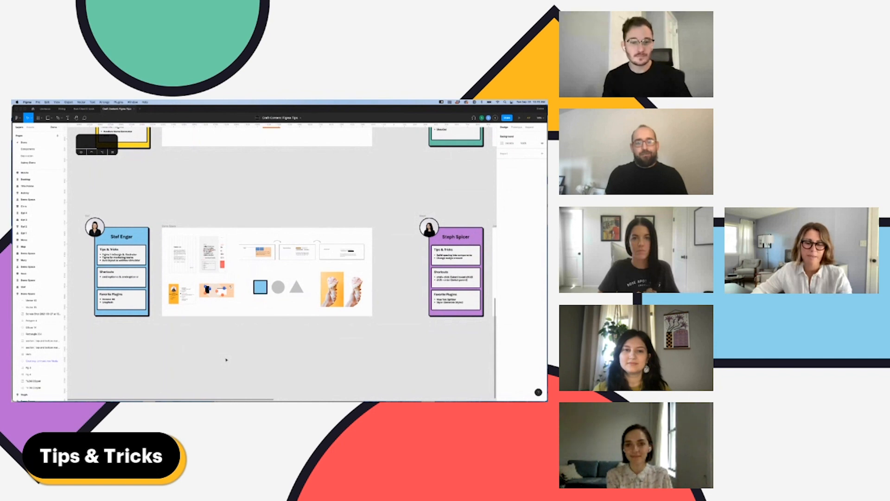
# Examine the demo space containing the blue shapes, ice cream photos, auto layout wireframes and marketing page designs.
pyautogui.scroll(-1, 226, 360)
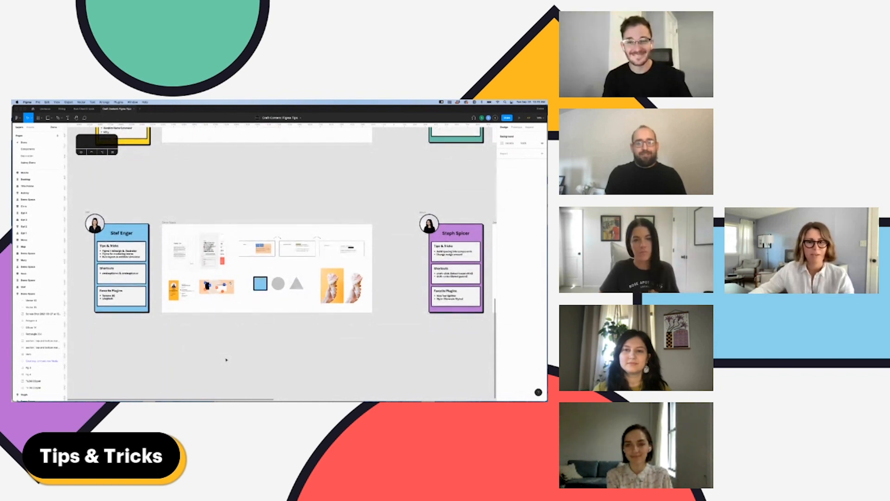
pyautogui.scroll(-2, 226, 359)
pyautogui.hscroll(-2, 226, 359)
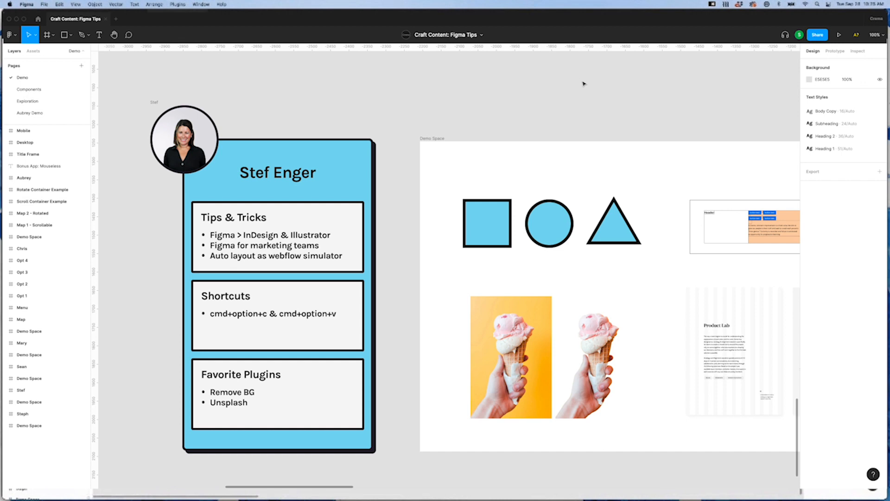
pyautogui.hscroll(10, 583, 83)
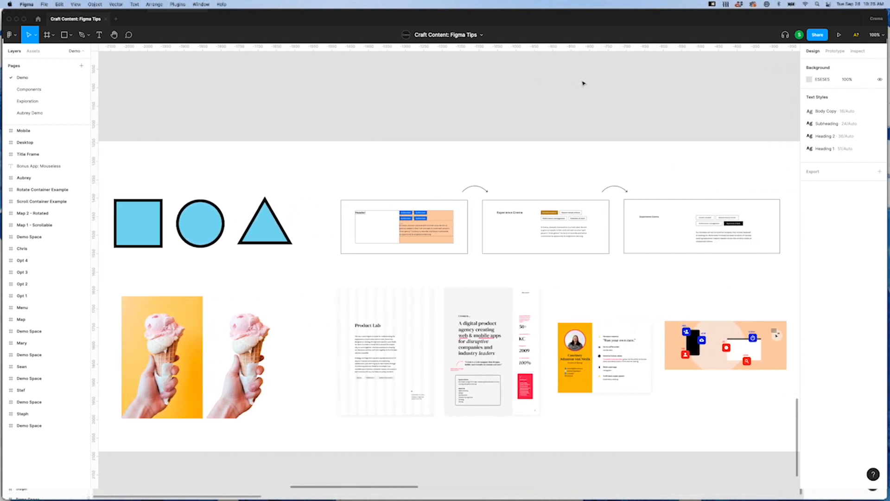
pyautogui.hscroll(2, 583, 84)
pyautogui.scroll(-1, 583, 84)
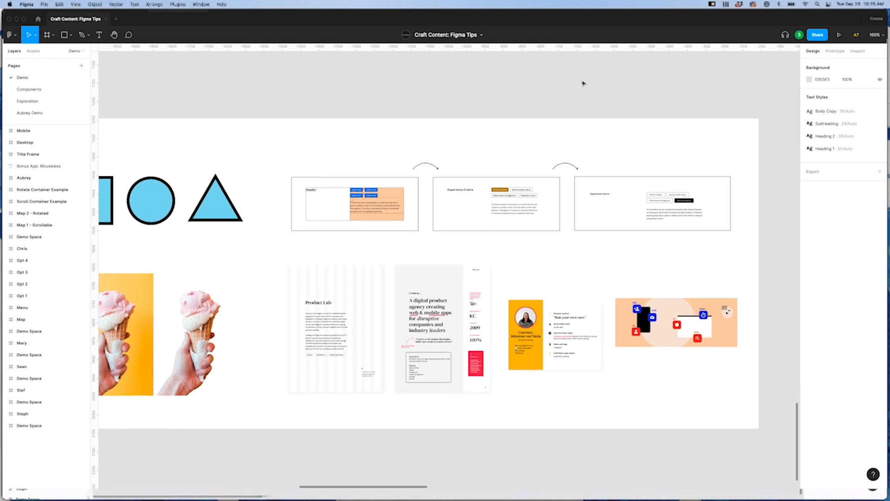
pyautogui.press('super+equal')
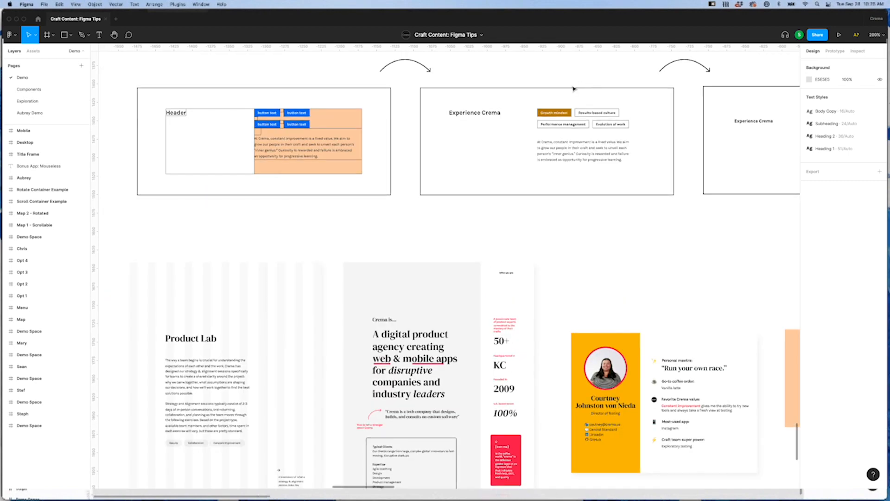
pyautogui.scroll(-5, 574, 88)
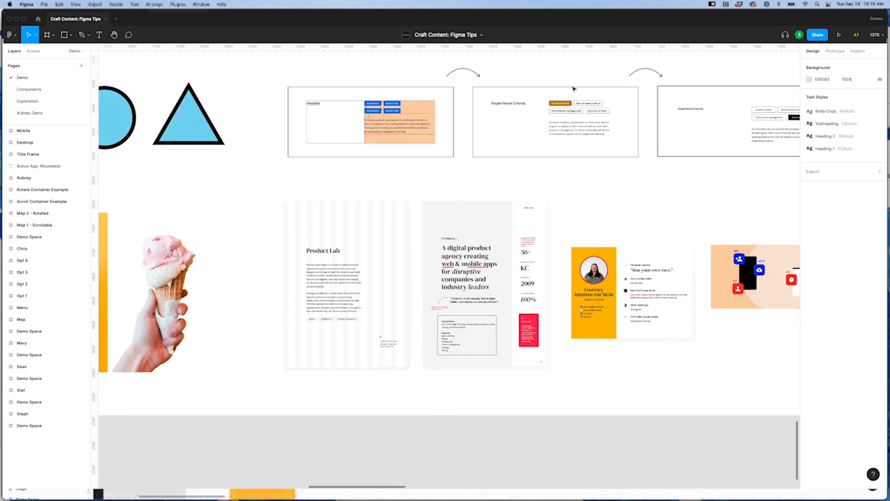
pyautogui.hscroll(5, 574, 88)
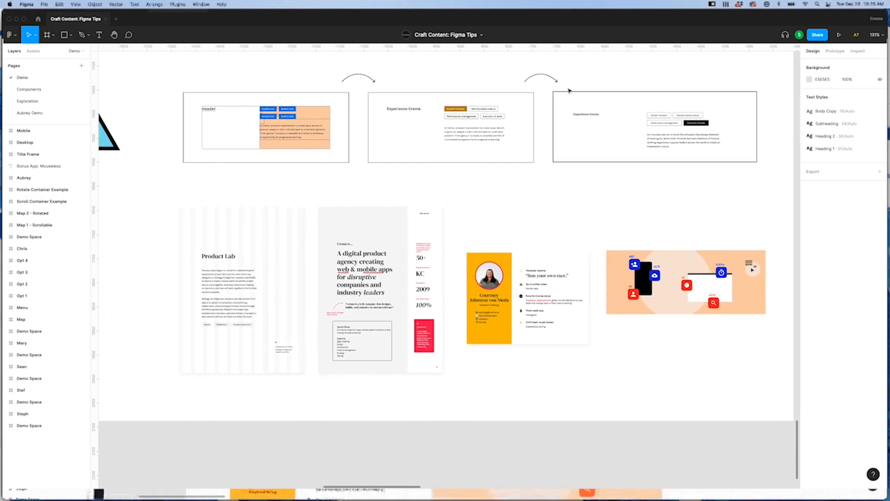
pyautogui.hscroll(1, 569, 90)
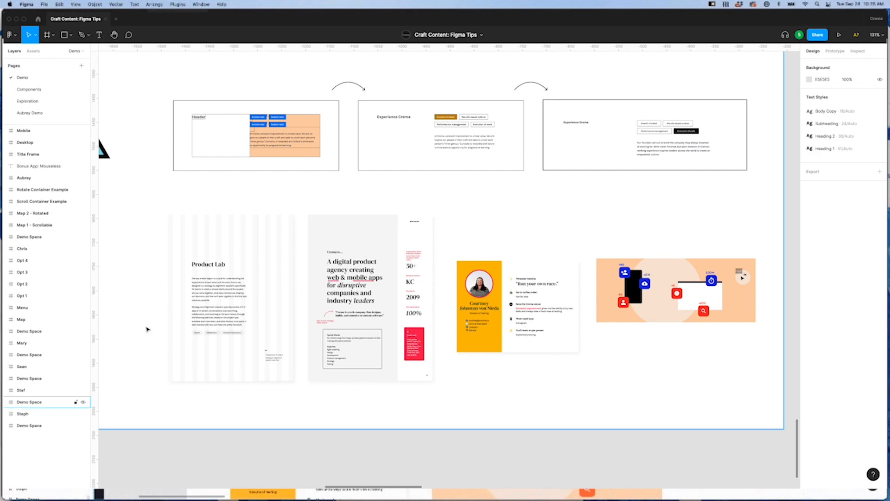
# Examine the Product Lab page with its column grid and the adjacent "Crema is..." page up close.
pyautogui.scroll(5, 147, 329)
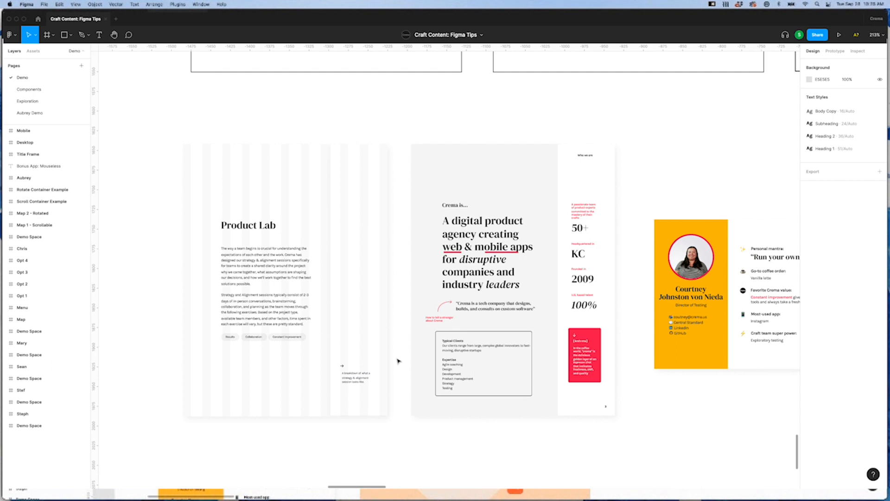
pyautogui.hscroll(2, 399, 361)
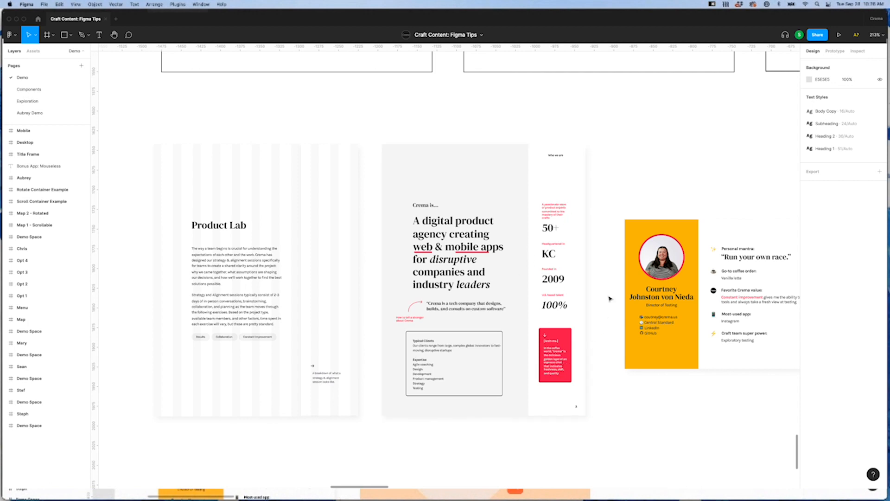
pyautogui.scroll(-1, 612, 202)
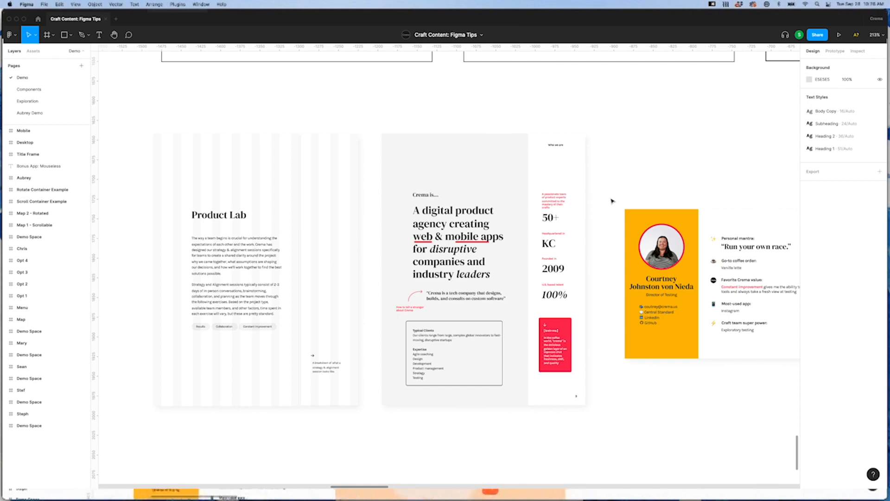
pyautogui.hscroll(-2, 612, 201)
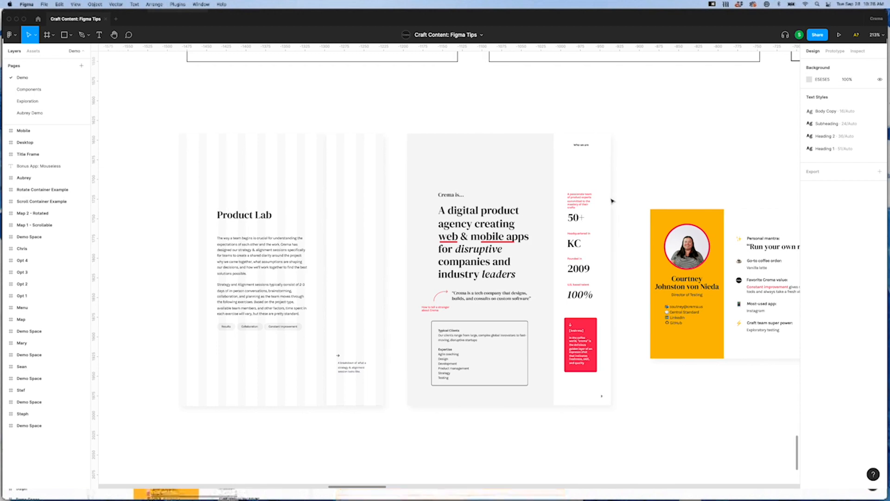
pyautogui.scroll(6, 612, 201)
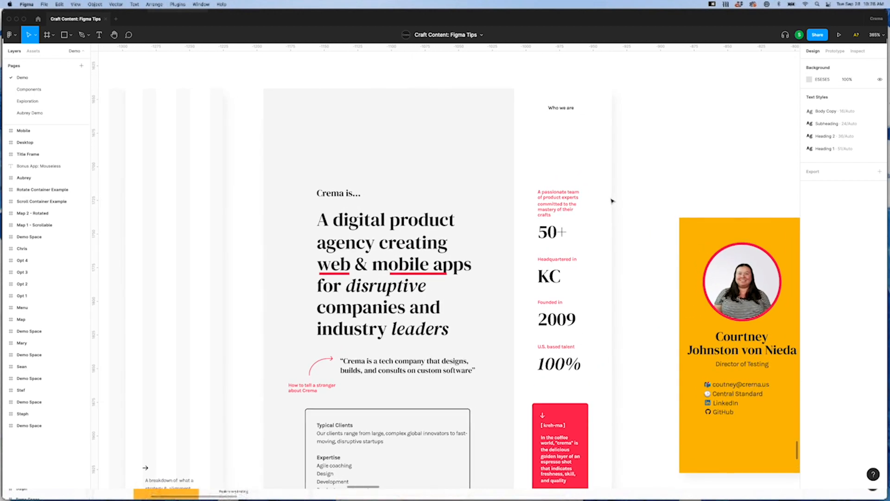
pyautogui.scroll(-3, 612, 202)
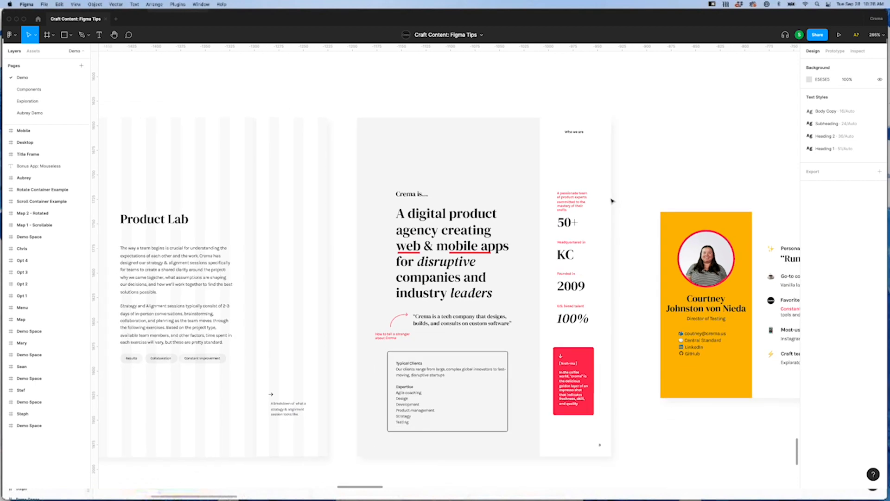
pyautogui.scroll(1, 612, 201)
pyautogui.scroll(-2, 612, 201)
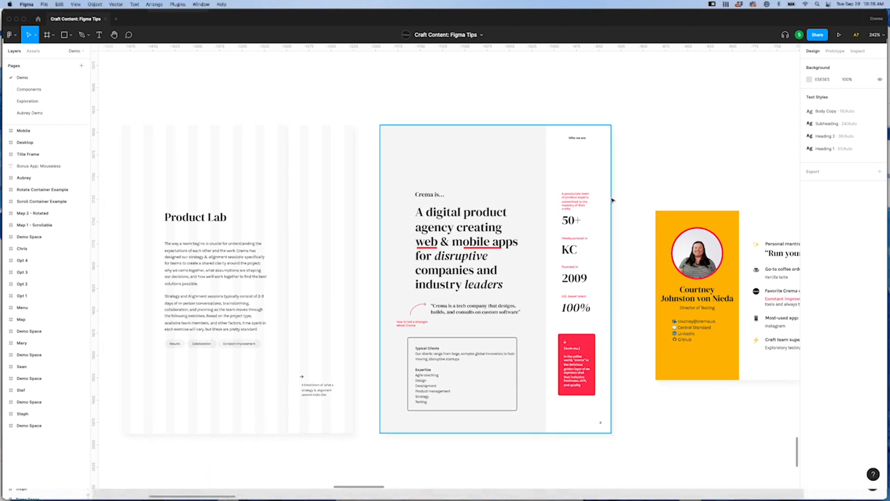
# Examine the Director of Testing profile card and the peach illustration beside it.
pyautogui.hscroll(5, 678, 172)
pyautogui.hscroll(2, 677, 172)
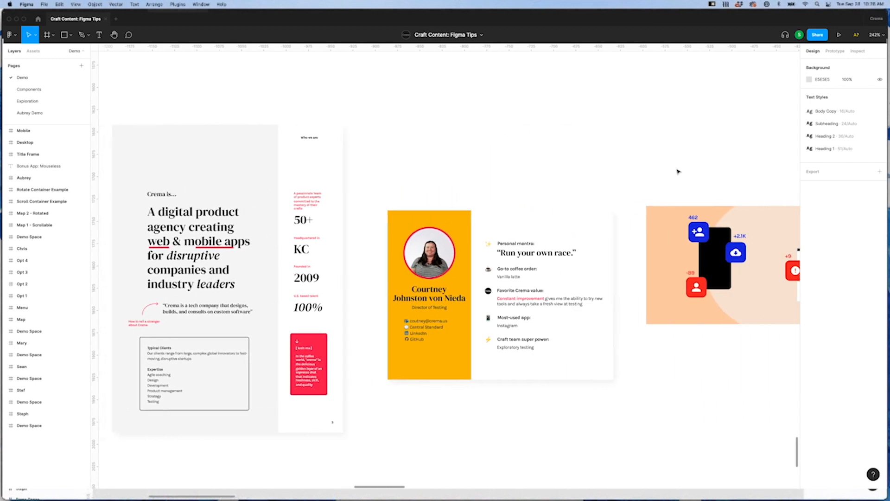
pyautogui.scroll(4, 623, 172)
pyautogui.scroll(-3, 622, 172)
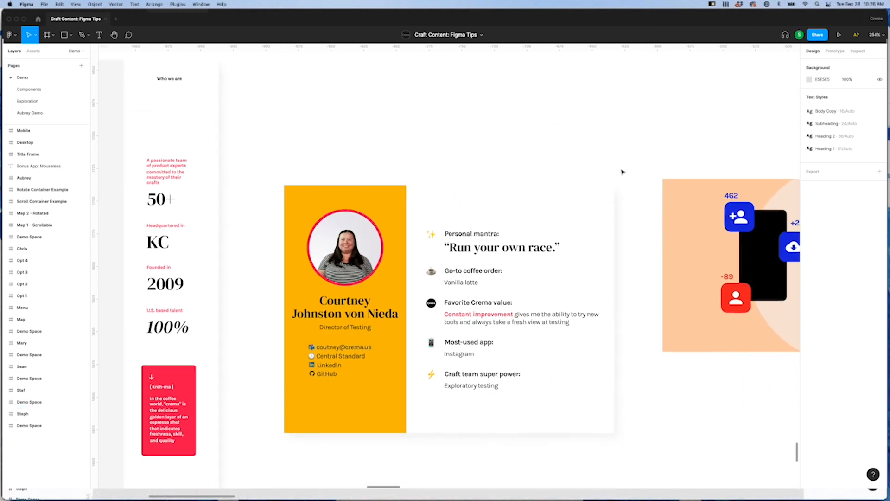
pyautogui.scroll(2, 623, 171)
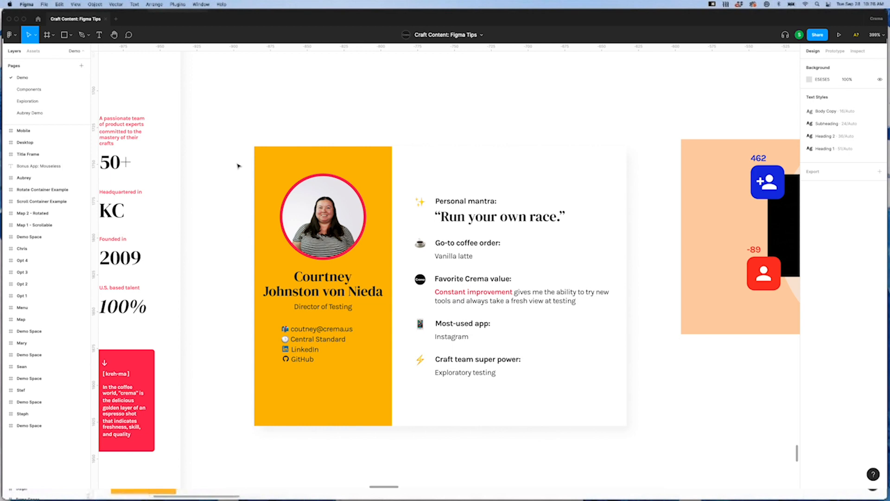
pyautogui.scroll(-3, 237, 165)
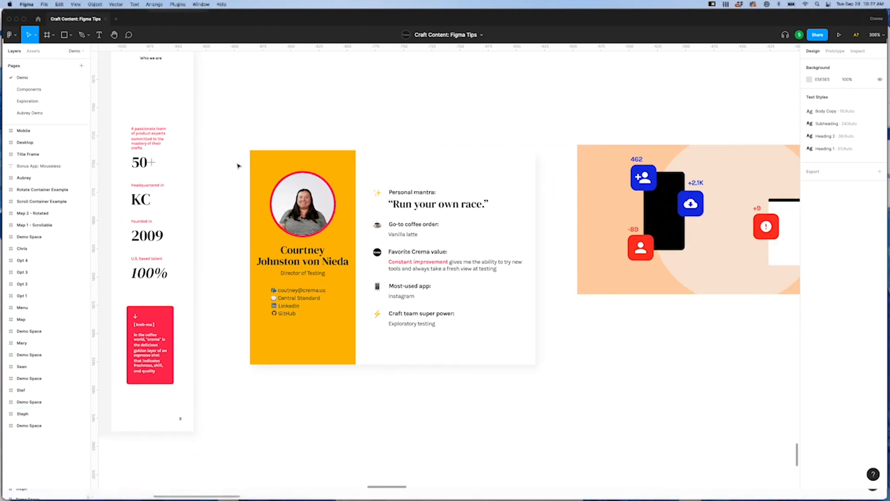
# Examine the "Crema is..." page, the Director of Testing profile card and the peach illustration with its icon badges up close.
pyautogui.hscroll(-6, 237, 165)
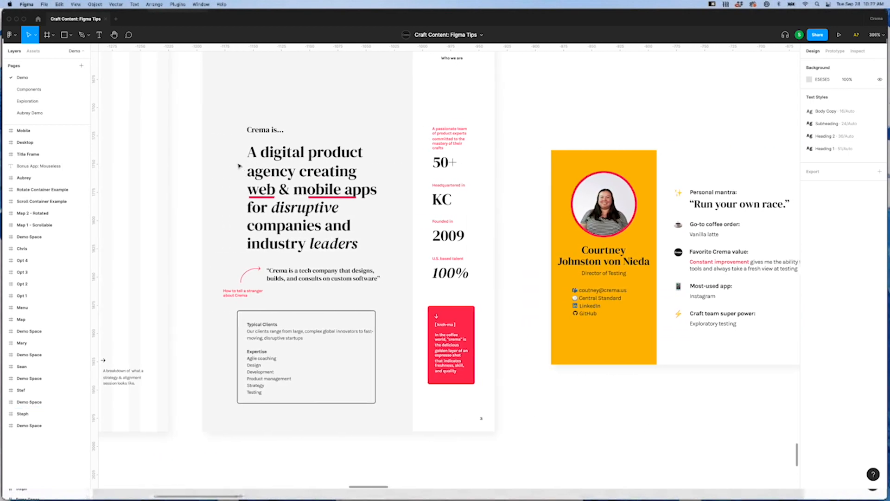
pyautogui.scroll(1, 520, 130)
pyautogui.hscroll(-1, 519, 130)
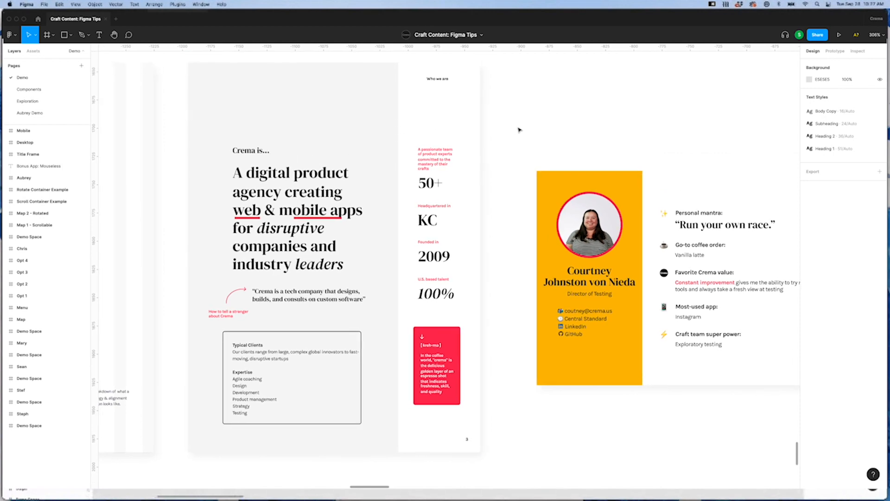
pyautogui.hscroll(15, 528, 130)
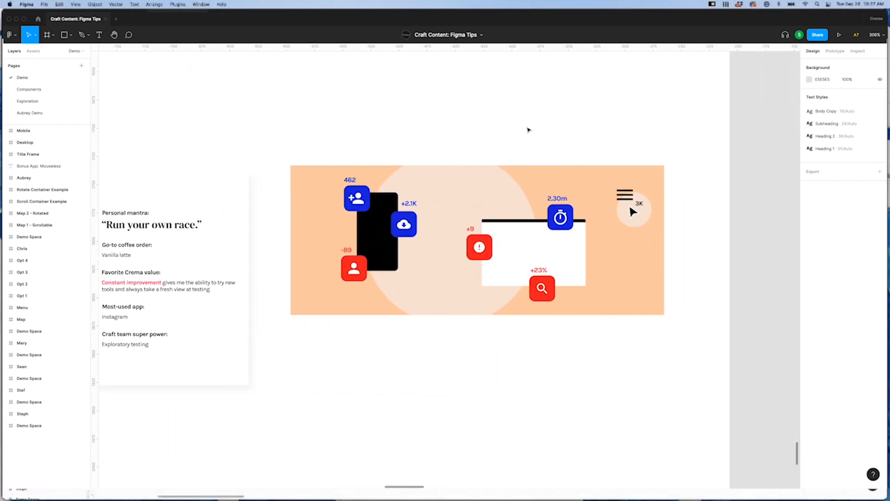
pyautogui.scroll(5, 527, 130)
pyautogui.scroll(-2, 528, 130)
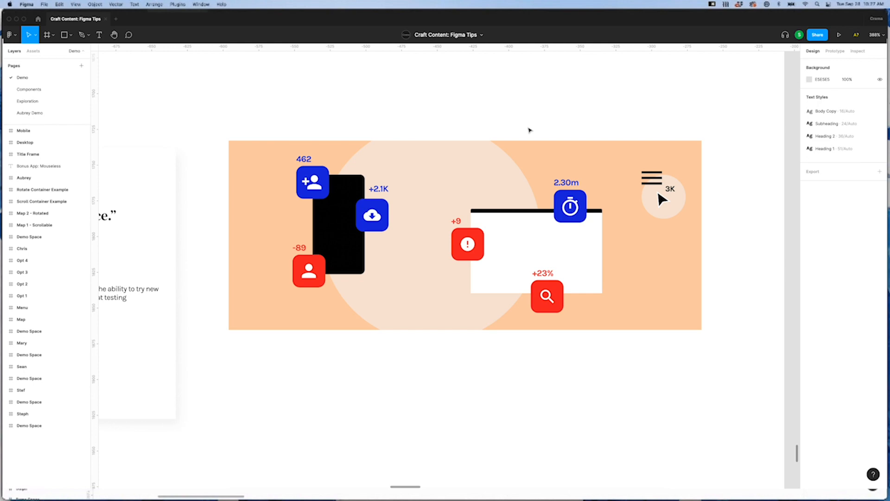
pyautogui.scroll(-5, 530, 130)
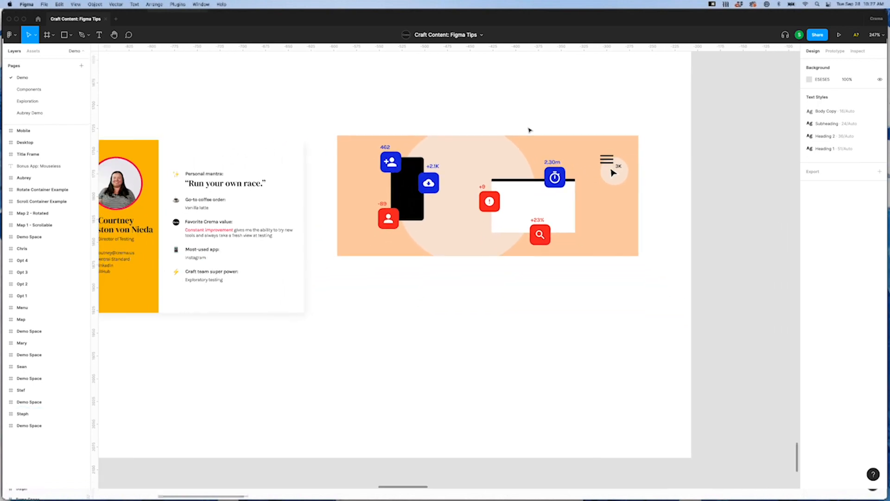
pyautogui.hscroll(-3, 530, 131)
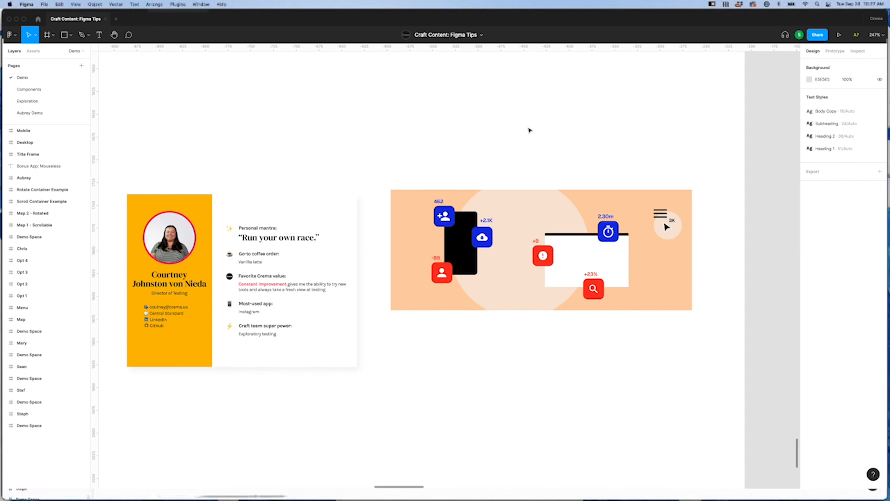
# Compare the three auto layout stages above the marketing pages, from the "Header" wireframe to the final "Experience Crema" section.
pyautogui.scroll(10, 529, 131)
pyautogui.hscroll(-10, 530, 130)
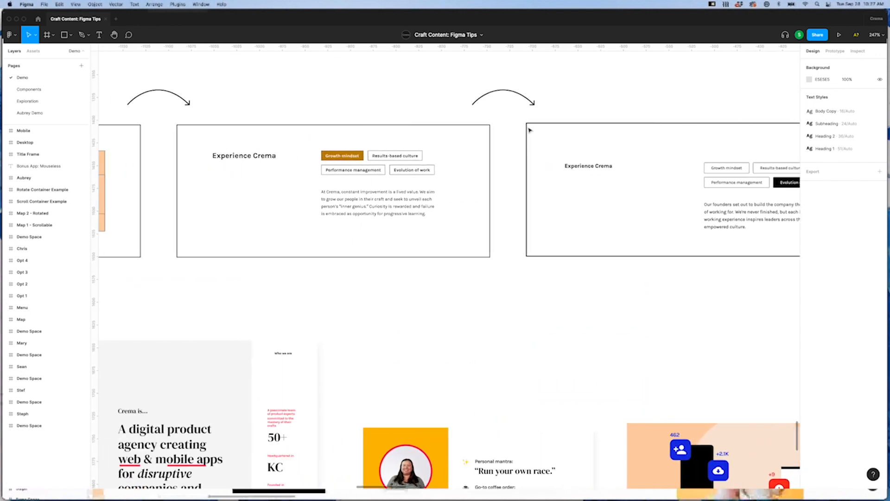
pyautogui.hscroll(-15, 530, 130)
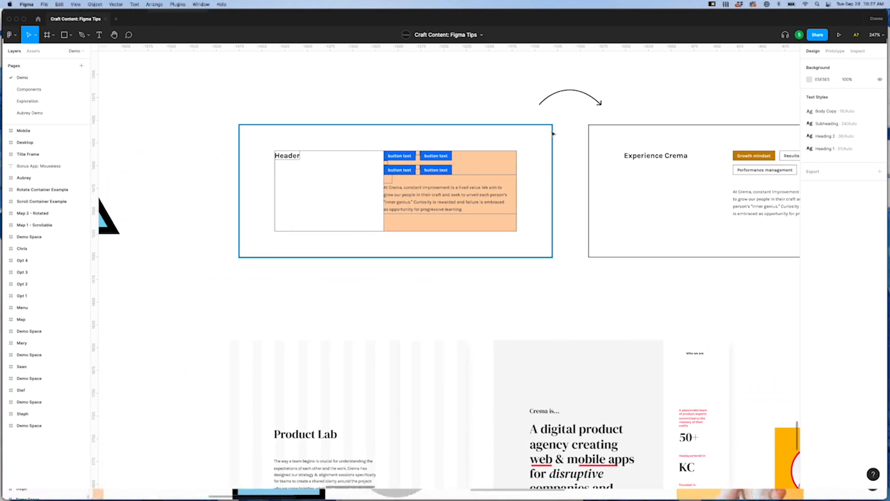
pyautogui.hscroll(4, 575, 136)
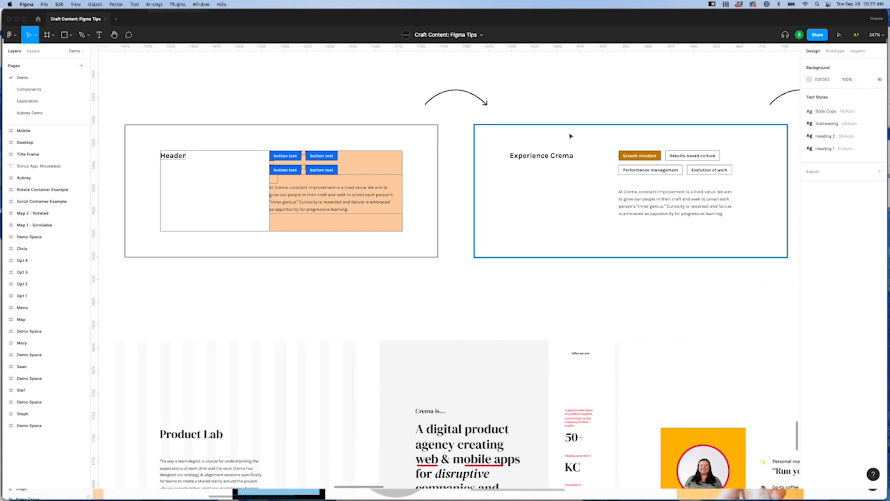
pyautogui.hscroll(18, 740, 89)
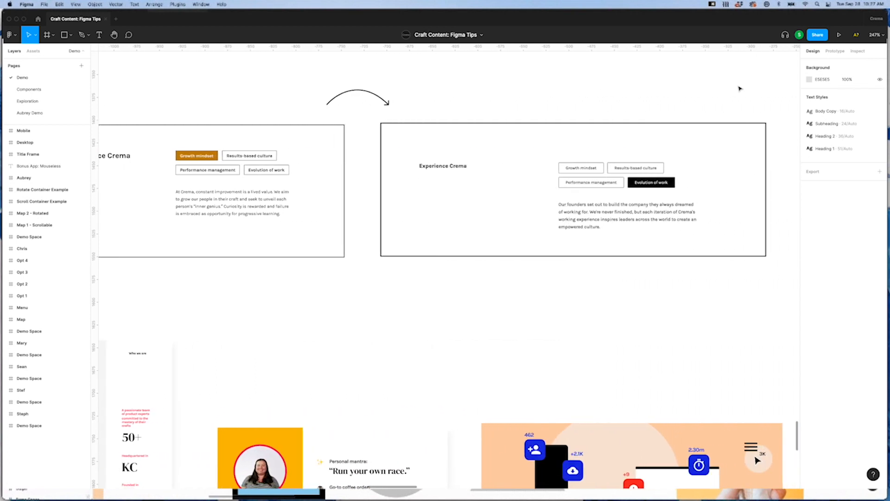
pyautogui.scroll(5, 739, 88)
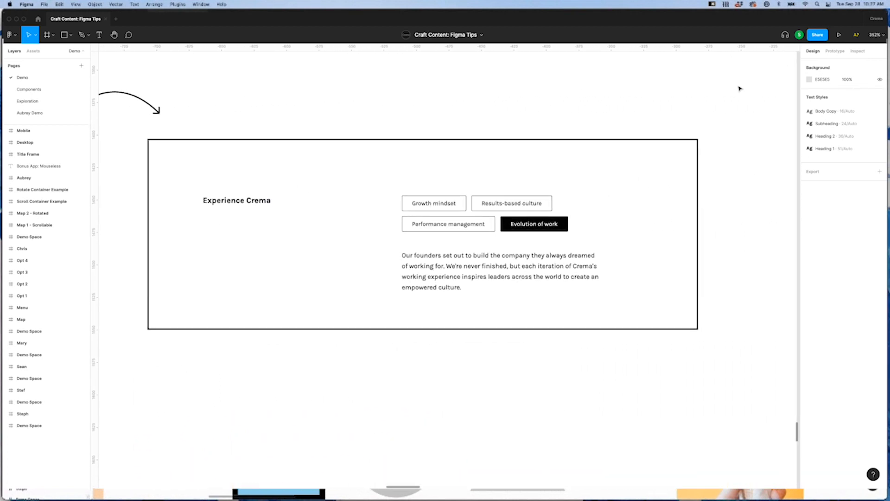
pyautogui.scroll(-6, 739, 89)
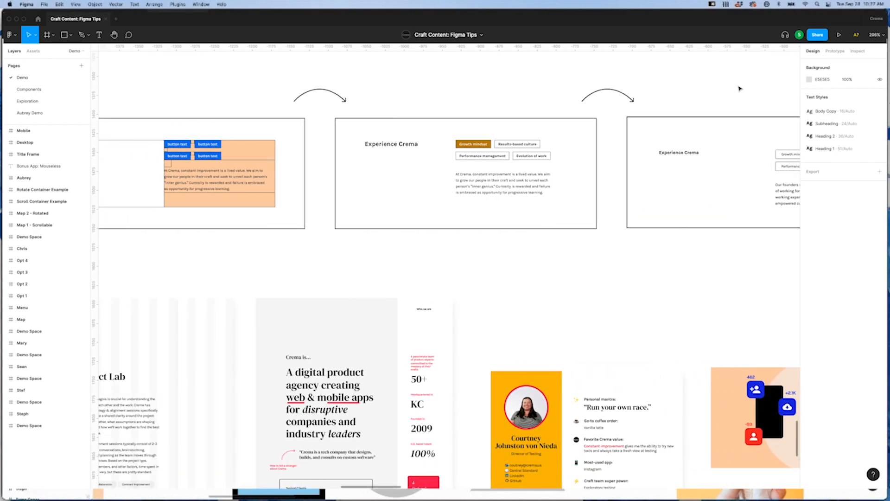
pyautogui.hscroll(-4, 739, 88)
pyautogui.scroll(2, 740, 88)
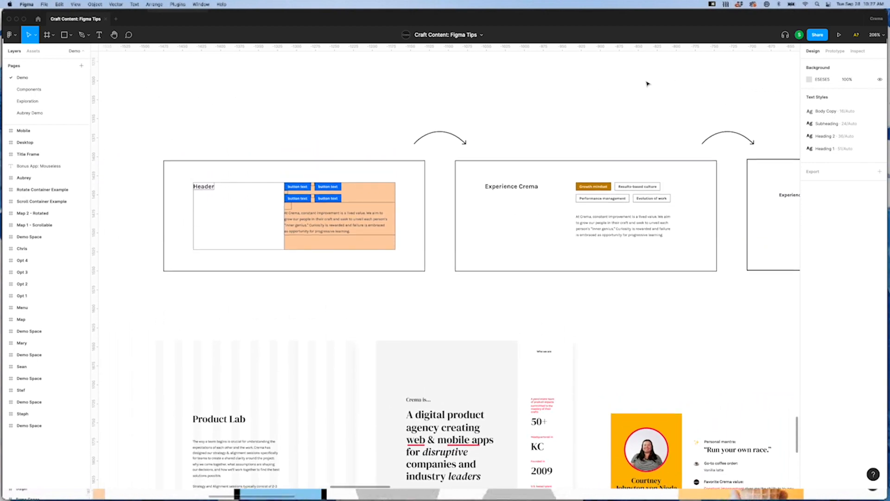
pyautogui.scroll(2, 646, 83)
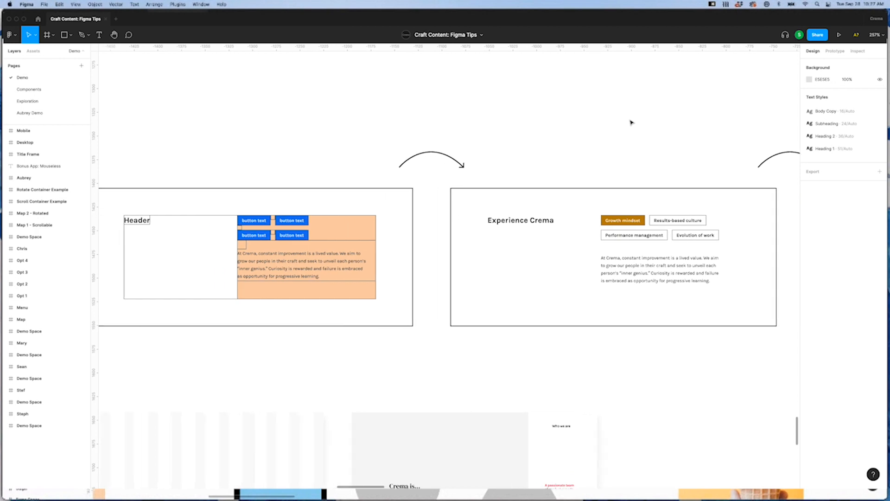
pyautogui.scroll(-2, 630, 122)
pyautogui.hscroll(-2, 630, 122)
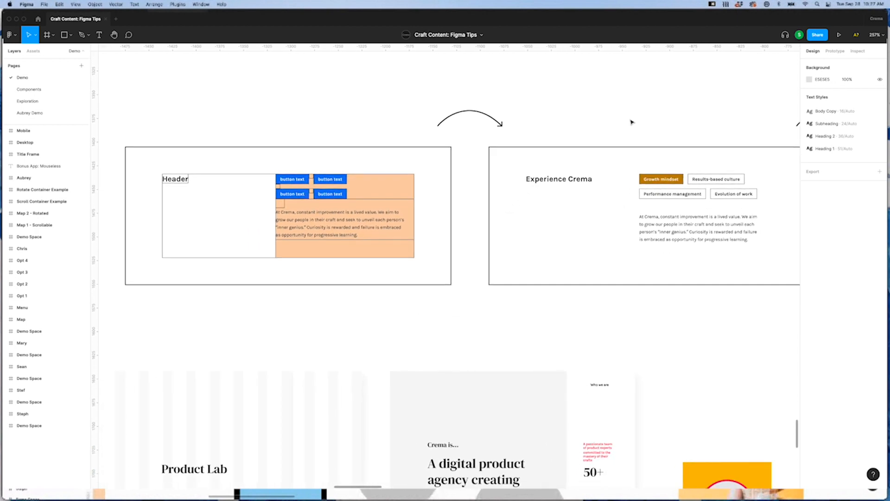
# Examine the "Header" wireframe with its blue button placeholders up close and inspect its outer frame's auto layout properties.
pyautogui.scroll(3, 272, 129)
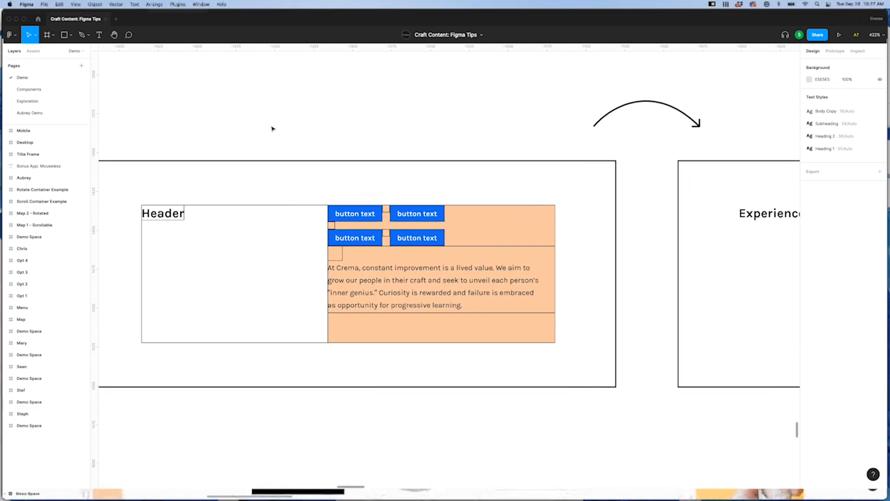
pyautogui.hscroll(-3, 272, 129)
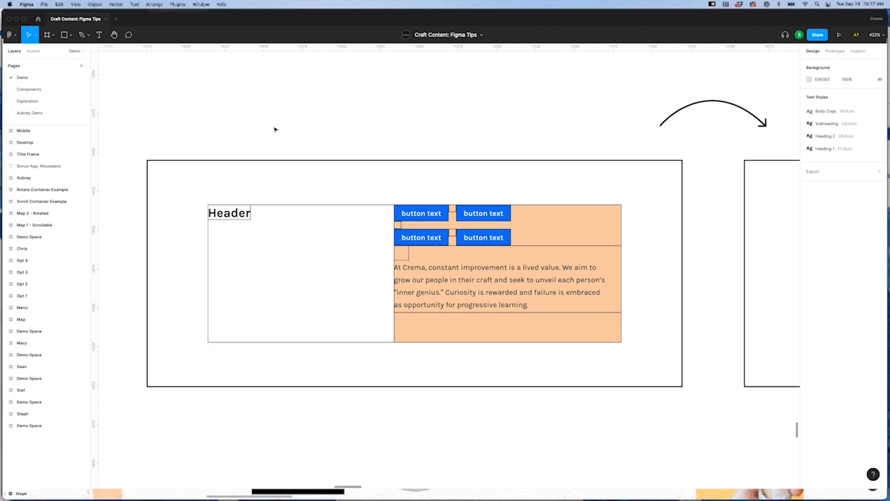
pyautogui.scroll(-1, 274, 127)
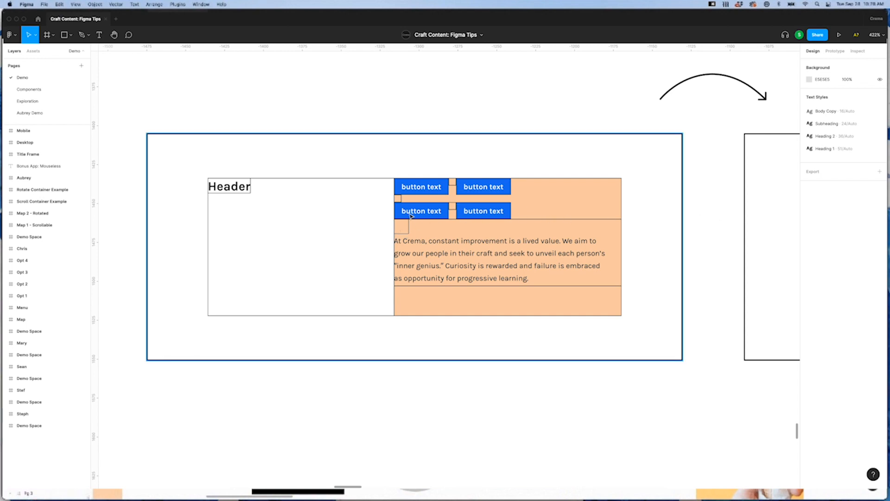
pyautogui.hscroll(2, 411, 216)
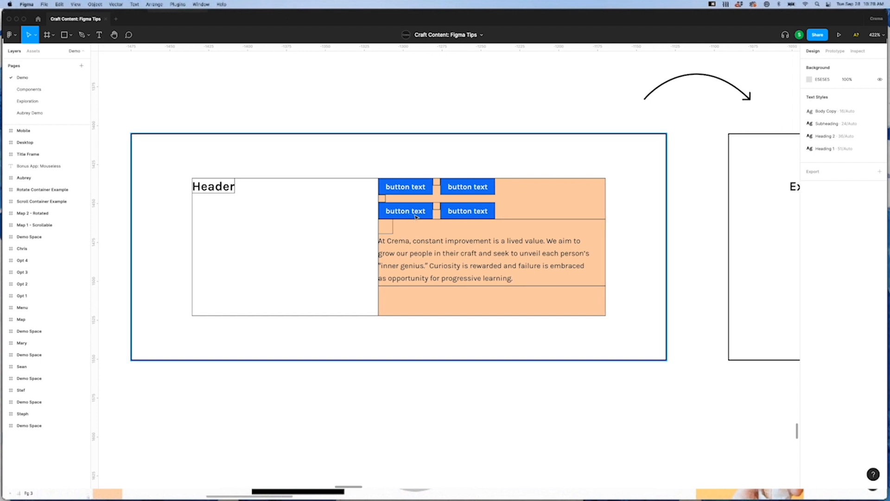
pyautogui.click(141, 200)
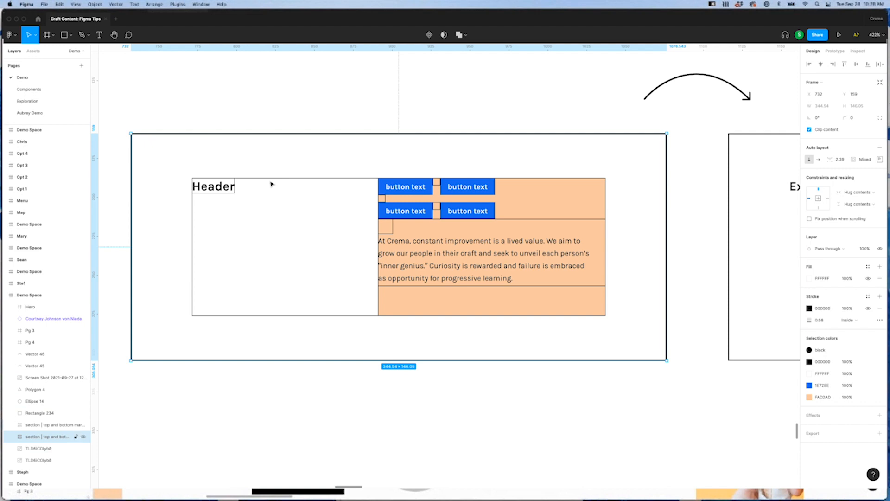
pyautogui.click(425, 380)
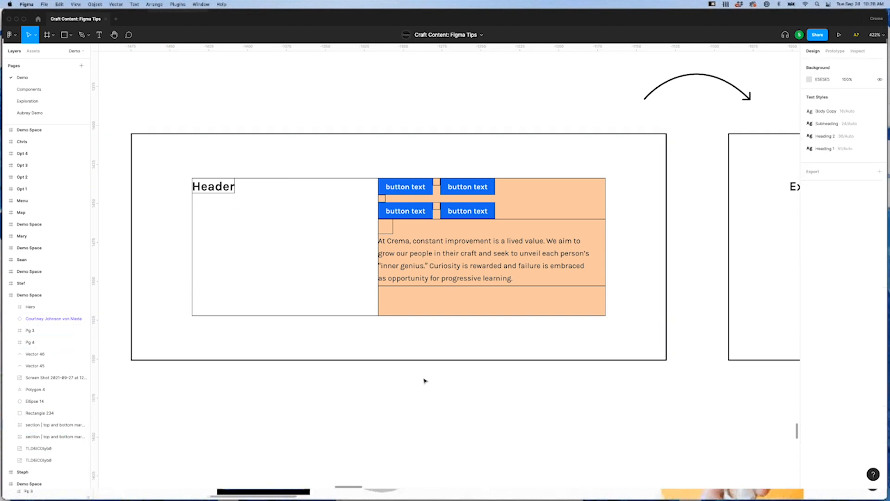
# Examine the two "Experience Crema" sections, from the "Growth mindset" version to the "Evolution of work" version.
pyautogui.hscroll(10, 490, 373)
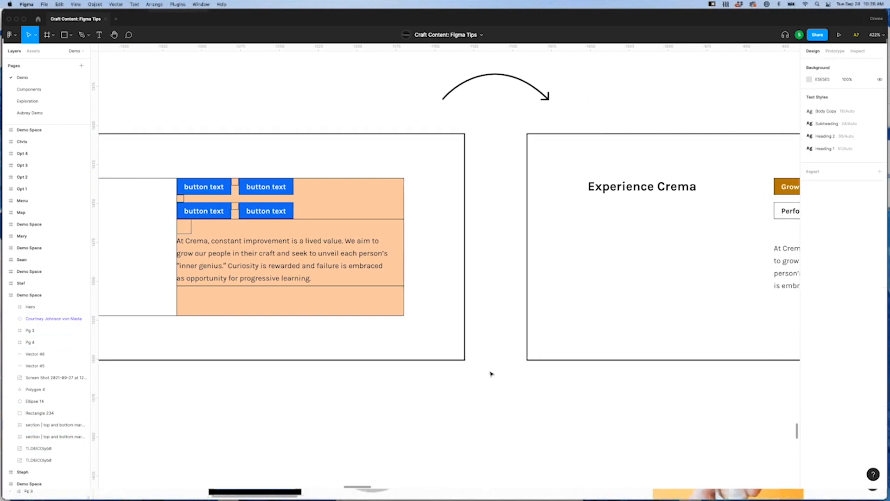
pyautogui.hscroll(12, 491, 373)
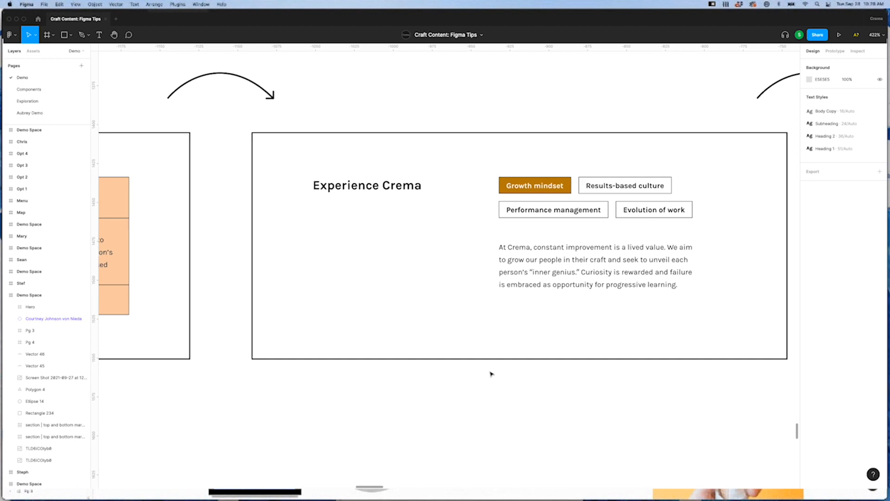
pyautogui.hscroll(3, 491, 373)
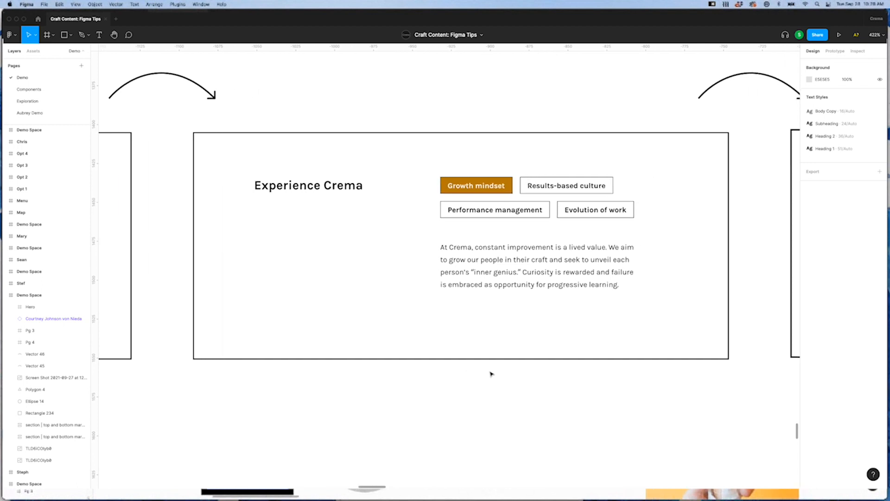
pyautogui.hscroll(7, 491, 374)
pyautogui.hscroll(20, 491, 373)
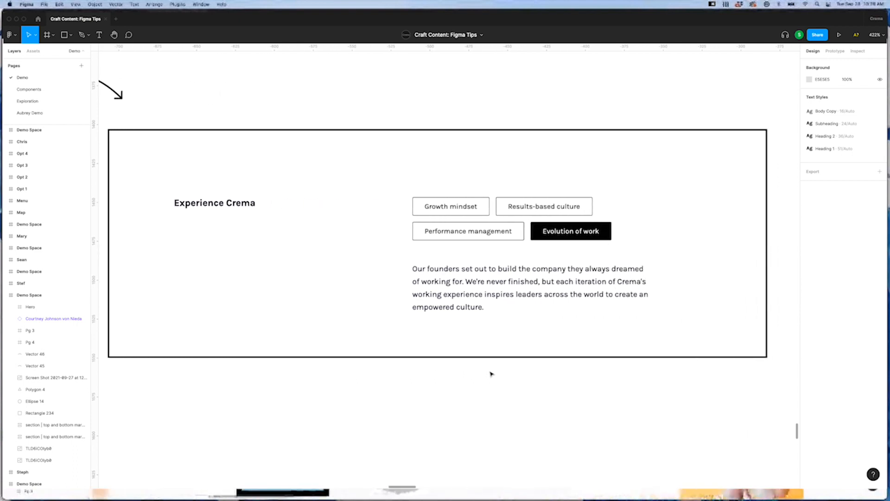
# Review the wireframe sequence together with the marketing designs below it, and clear the selection of the wireframe's container.
pyautogui.scroll(-5, 491, 373)
pyautogui.scroll(-3, 491, 374)
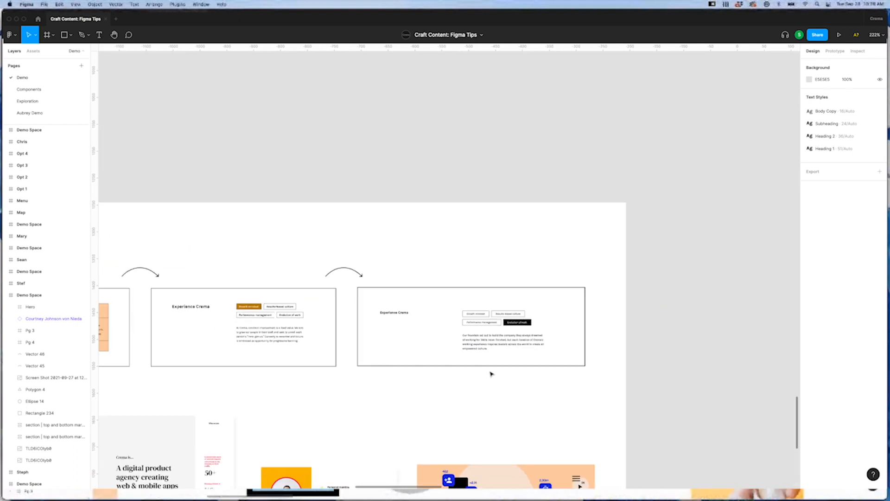
pyautogui.hscroll(-8, 399, 372)
pyautogui.scroll(-5, 402, 372)
pyautogui.hscroll(-2, 401, 372)
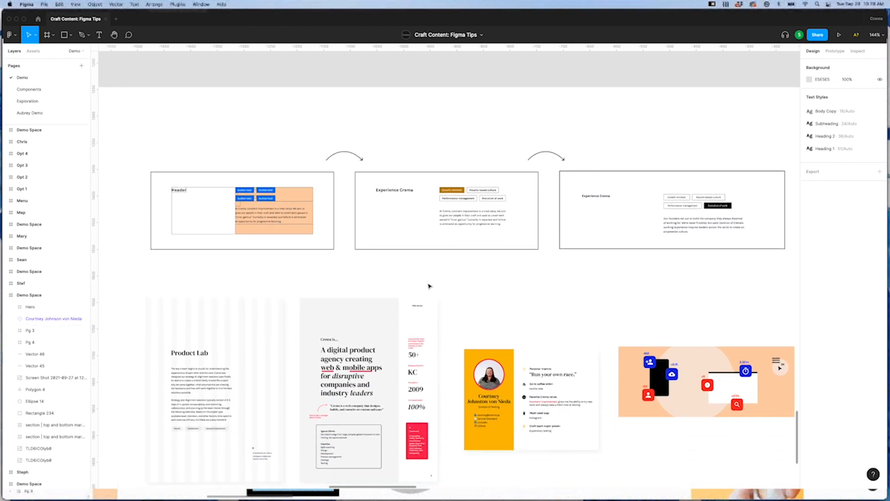
pyautogui.scroll(-3, 427, 284)
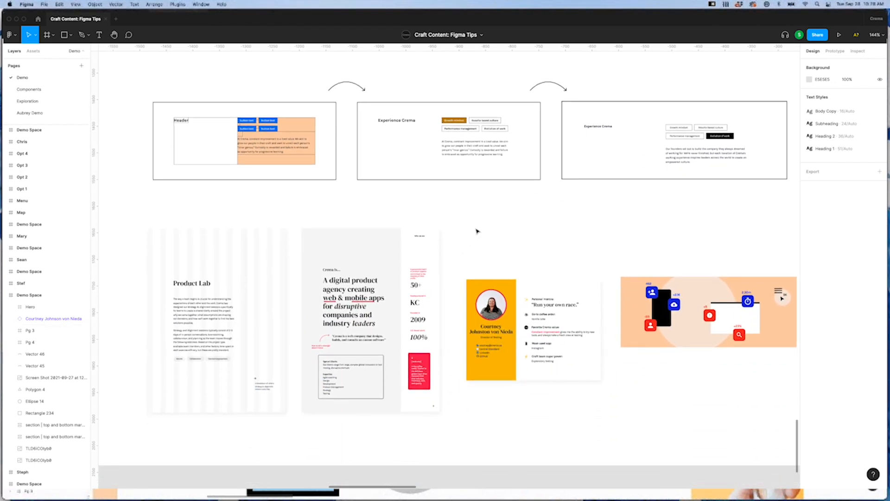
pyautogui.scroll(1, 476, 231)
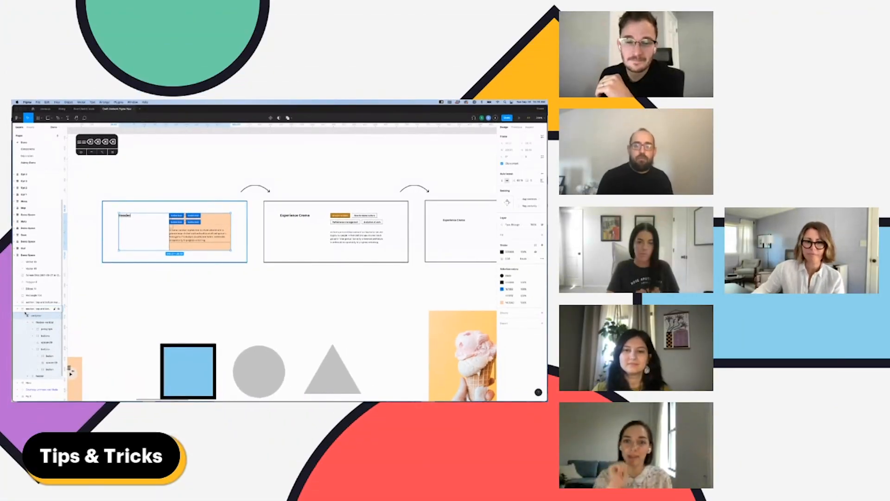
pyautogui.click(125, 323)
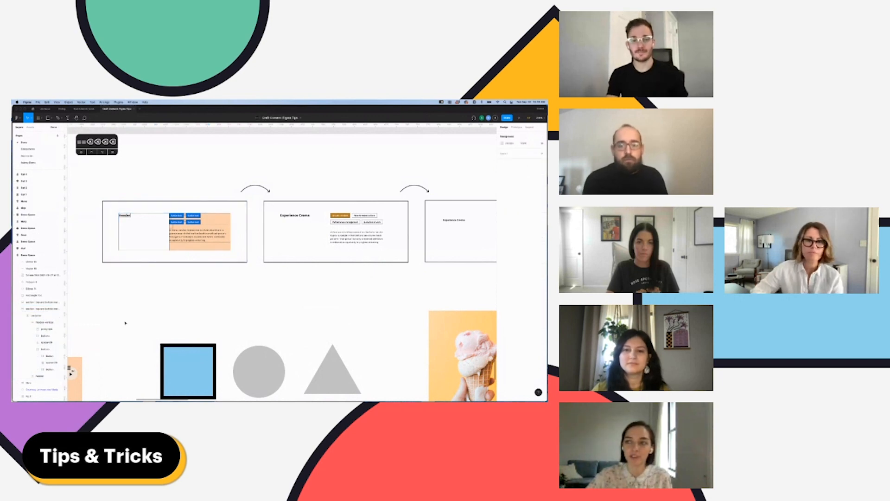
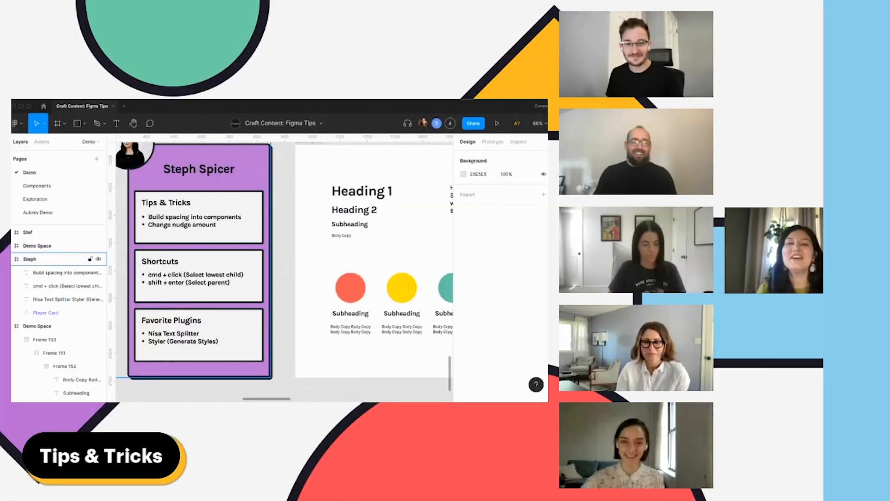
# Review the purple tips card, the Demo Space text styles and circle row, and the desktop layout beside them.
pyautogui.hscroll(-1, 284, 271)
pyautogui.scroll(1, 284, 272)
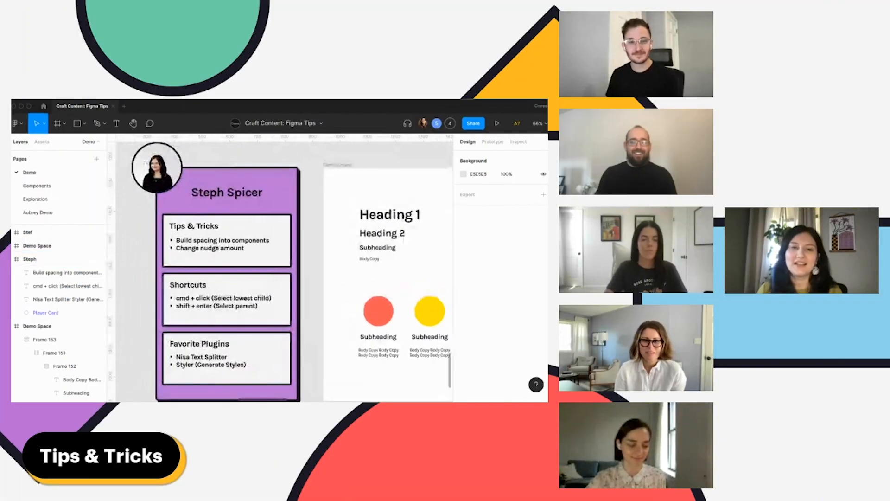
pyautogui.hscroll(3, 284, 272)
pyautogui.hscroll(1, 281, 269)
pyautogui.hscroll(-3, 280, 269)
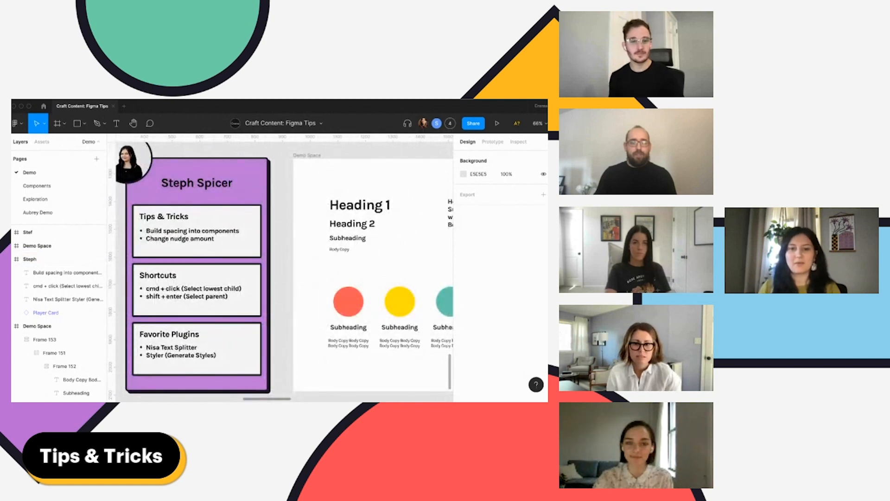
pyautogui.hscroll(2, 284, 269)
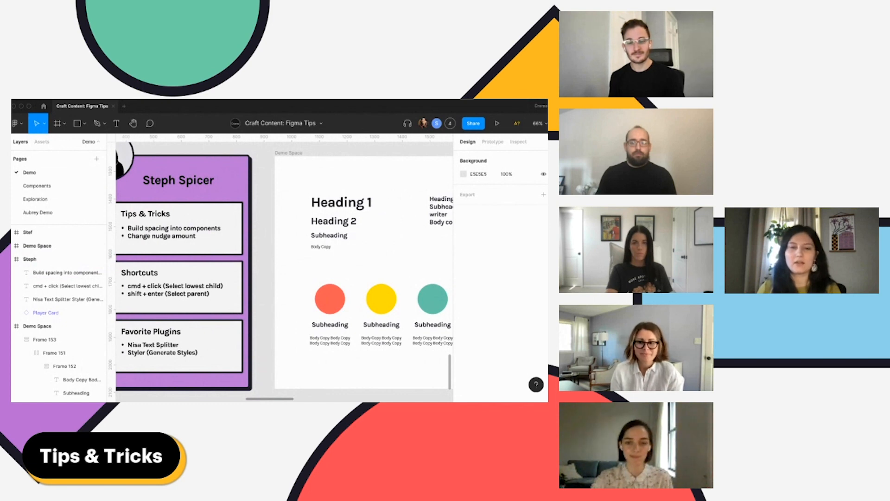
pyautogui.hscroll(2, 284, 268)
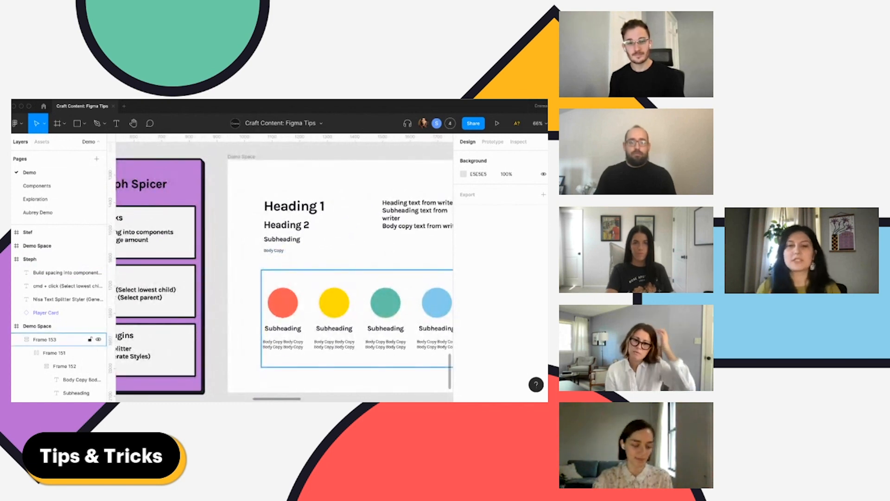
pyautogui.hscroll(4, 284, 267)
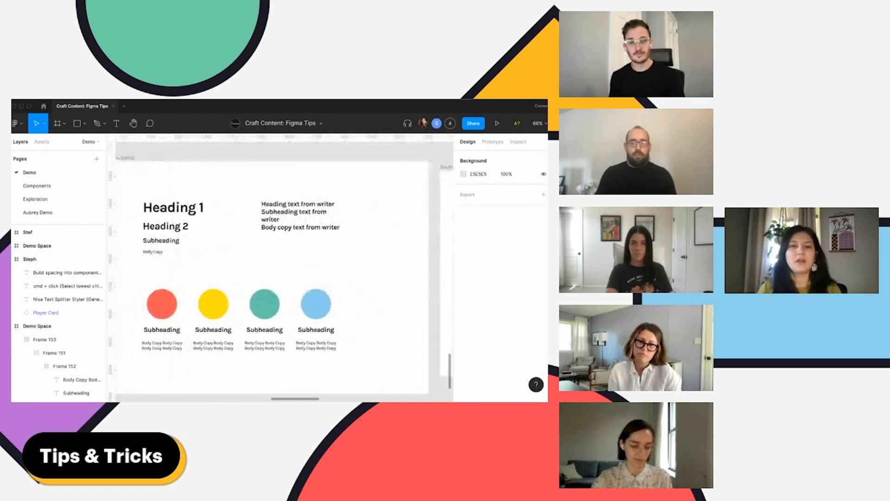
pyautogui.hscroll(6, 314, 274)
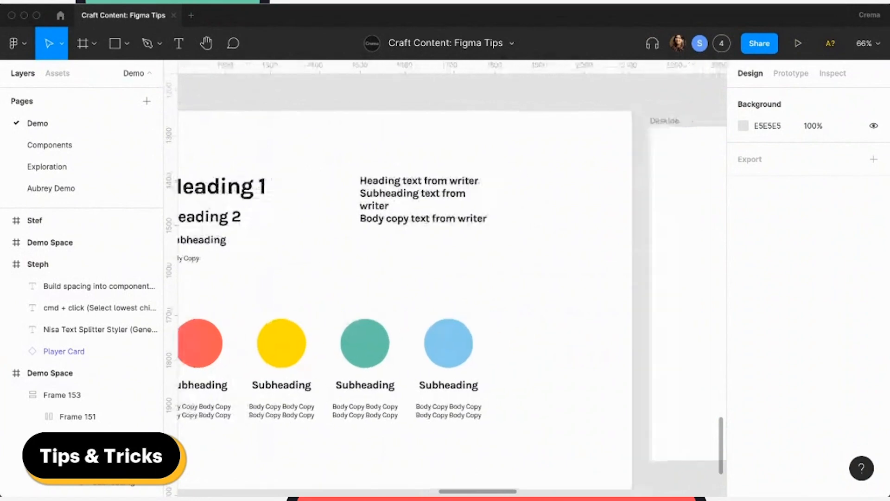
pyautogui.hscroll(5, 445, 278)
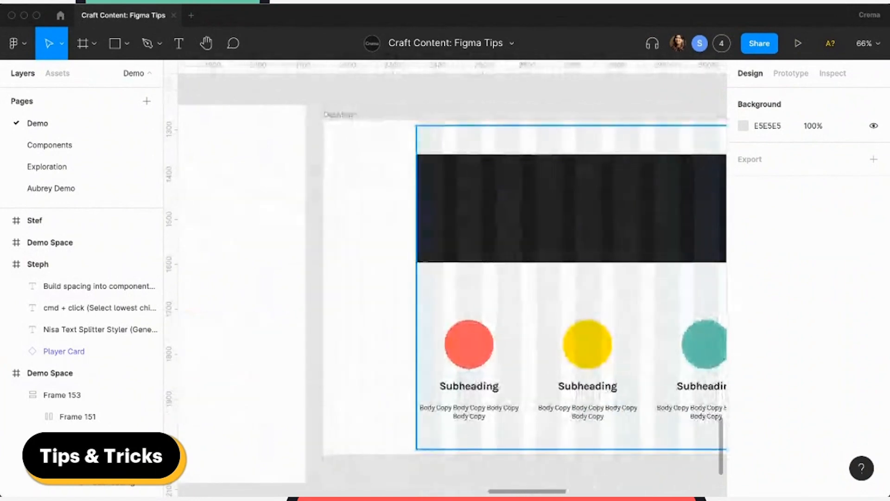
pyautogui.hscroll(1, 515, 288)
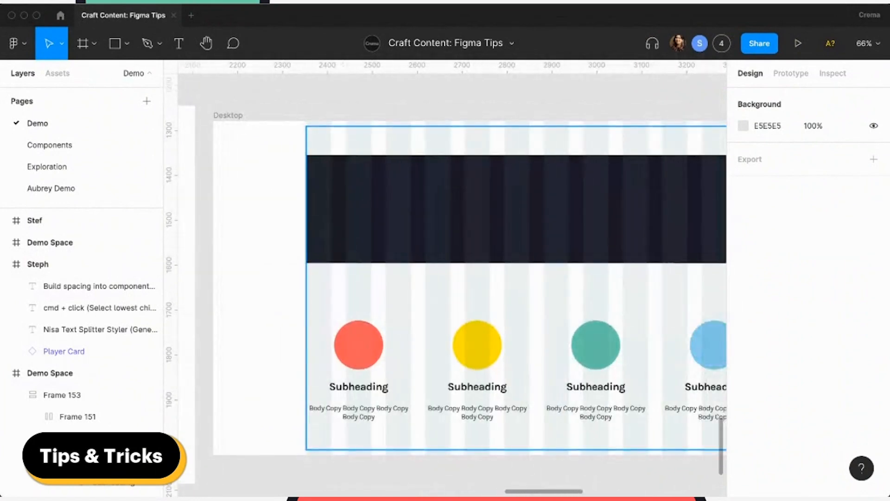
# Inspect the desktop layout's Photo component, its inner rectangle, and the padding built around the rectangle.
pyautogui.doubleClick(515, 208)
pyautogui.hscroll(3, 445, 279)
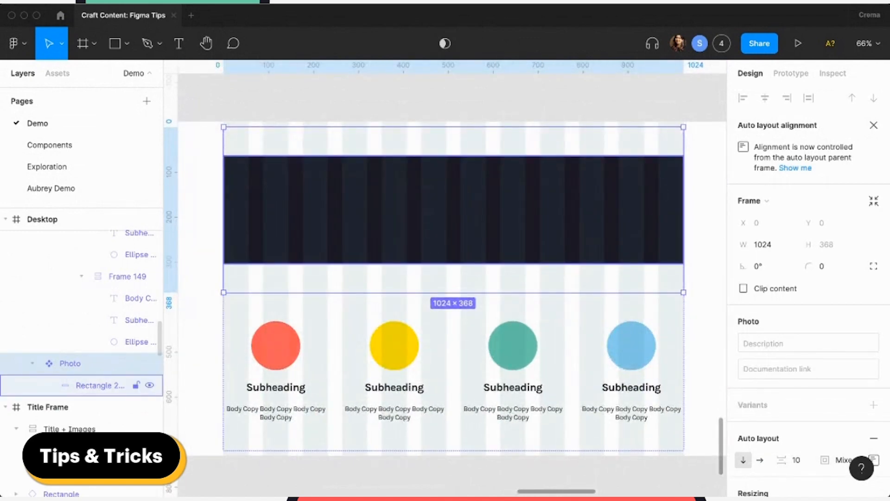
pyautogui.click(100, 386)
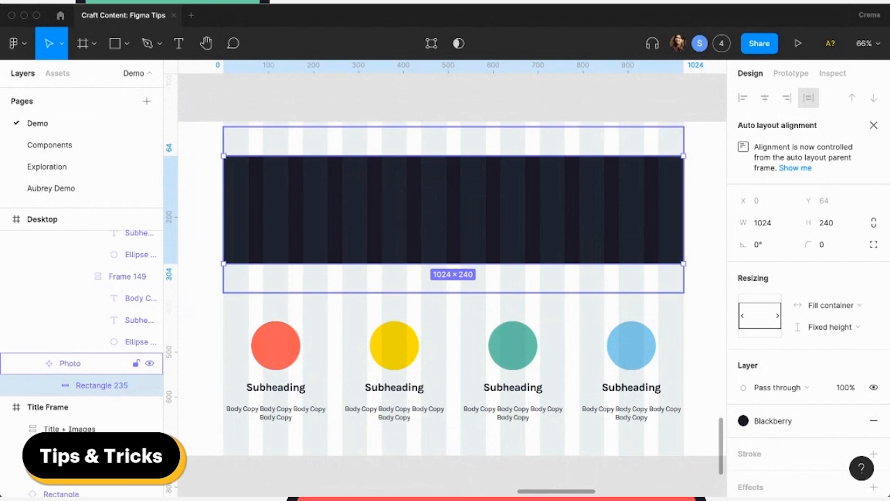
pyautogui.click(70, 363)
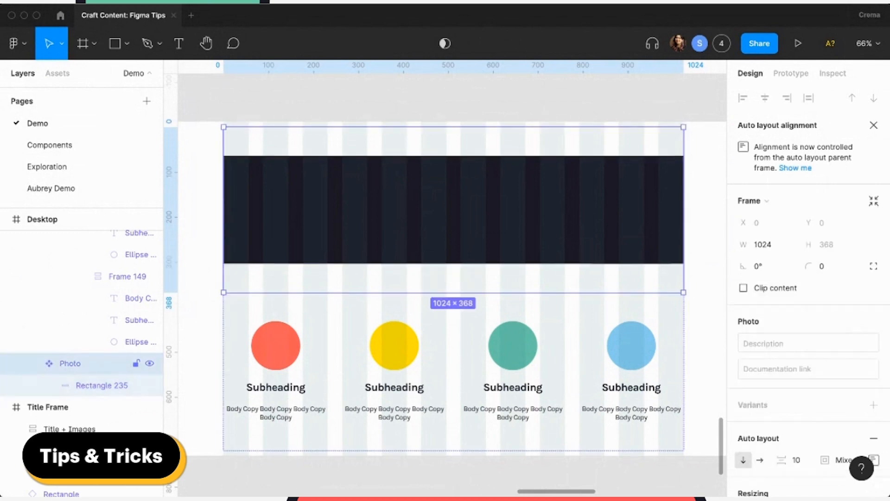
pyautogui.scroll(-2, 807, 343)
pyautogui.click(874, 402)
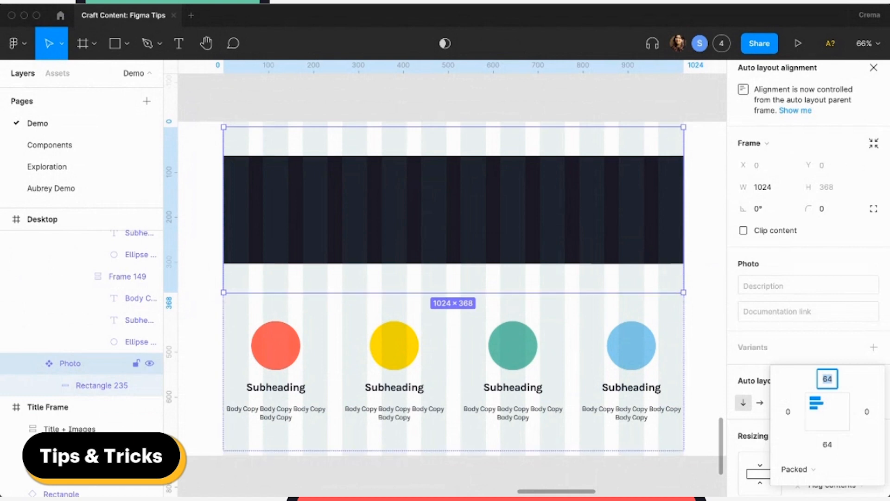
# Check the padding settings of the desktop layout's Circle Frame component and clear the selection.
pyautogui.click(453, 371)
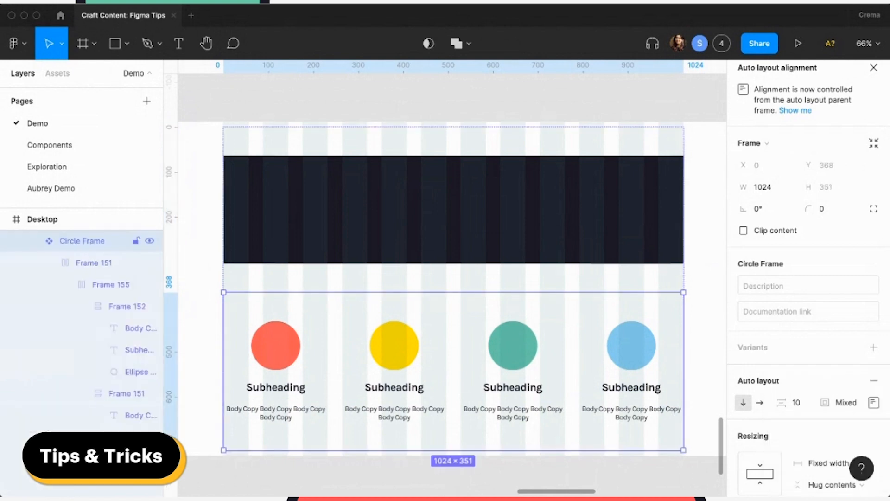
pyautogui.click(873, 402)
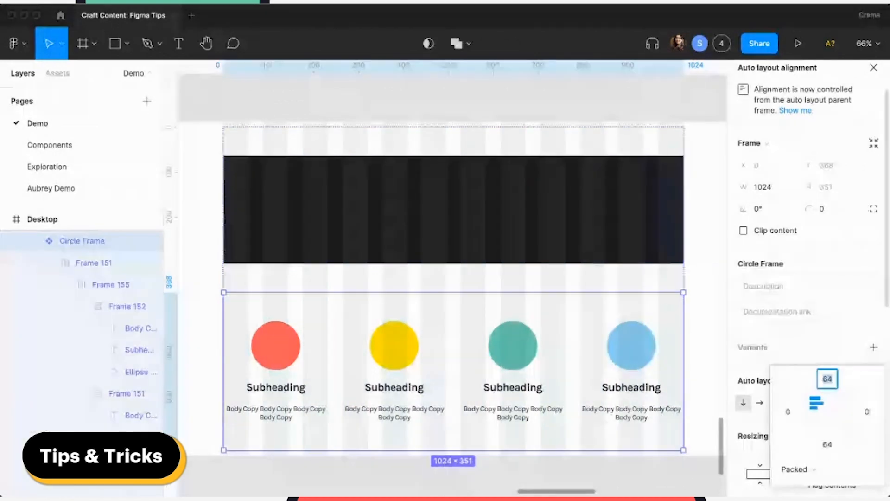
pyautogui.click(705, 366)
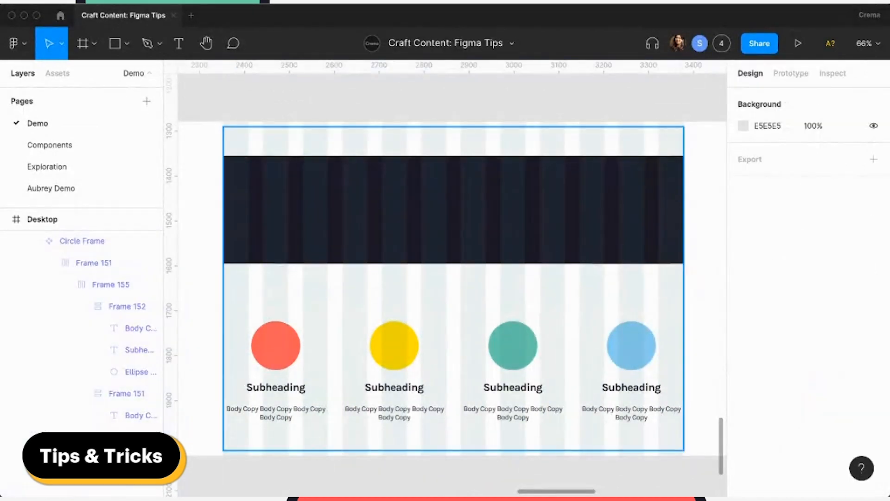
# Select the desktop Page Layout frame, and inspect the padding of the mobile layout's dark photo frame.
pyautogui.click(454, 296)
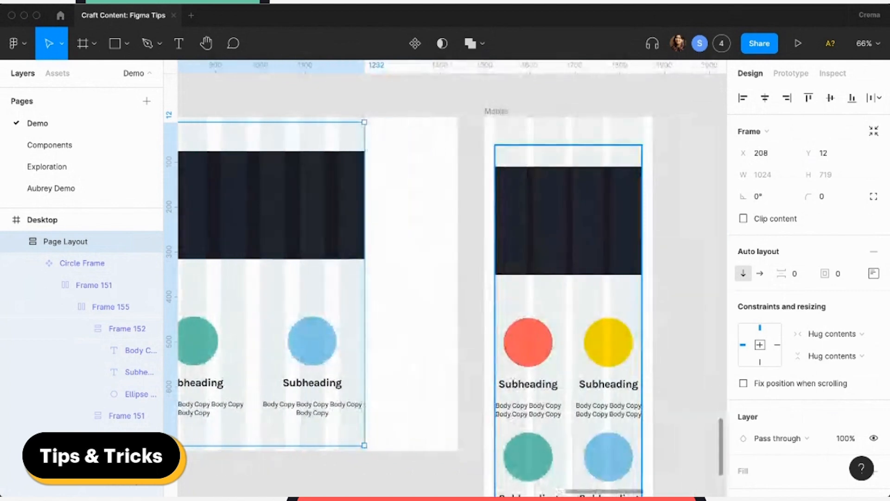
pyautogui.click(568, 220)
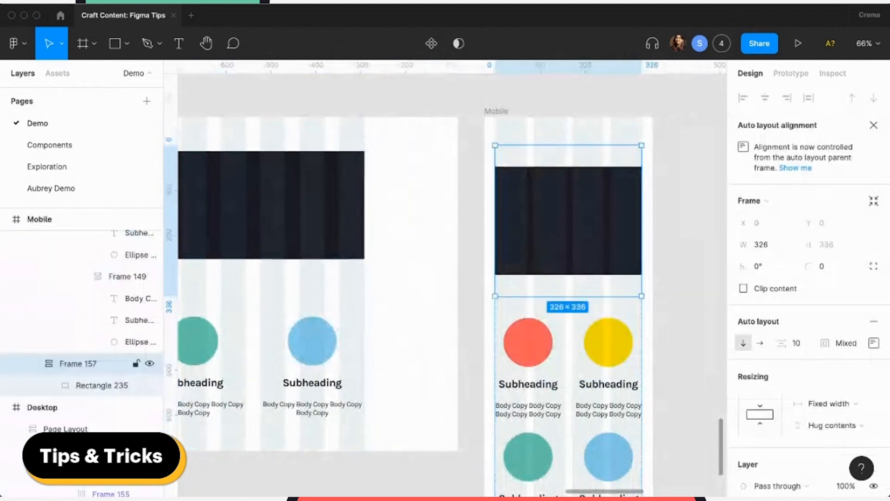
pyautogui.click(873, 342)
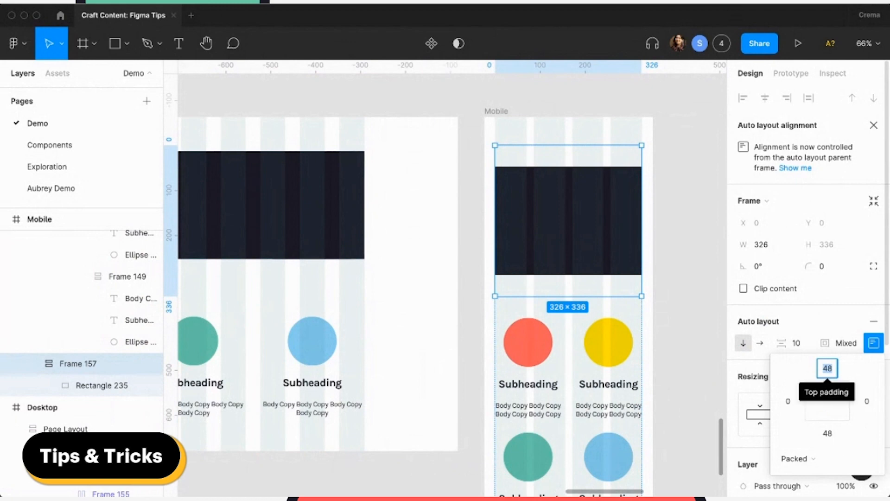
# Inspect the auto layout settings of the mobile layout's circle frame and clear the selection.
pyautogui.scroll(-1, 568, 371)
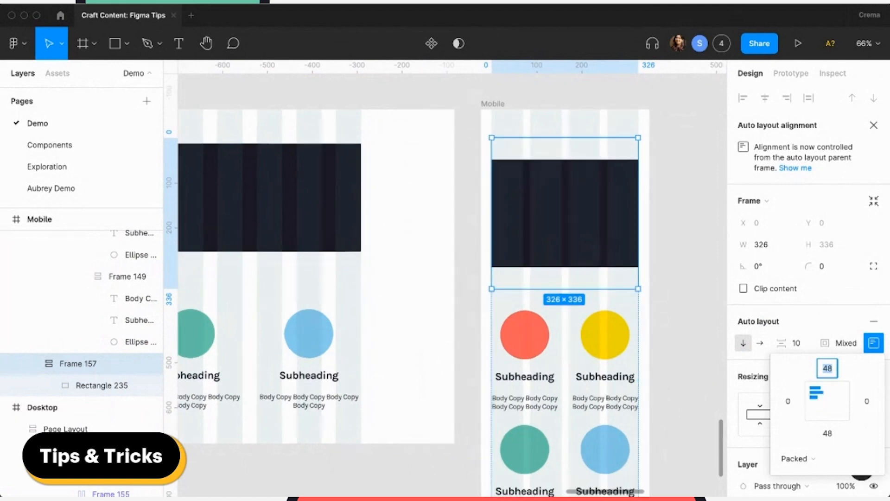
pyautogui.click(556, 362)
pyautogui.click(873, 343)
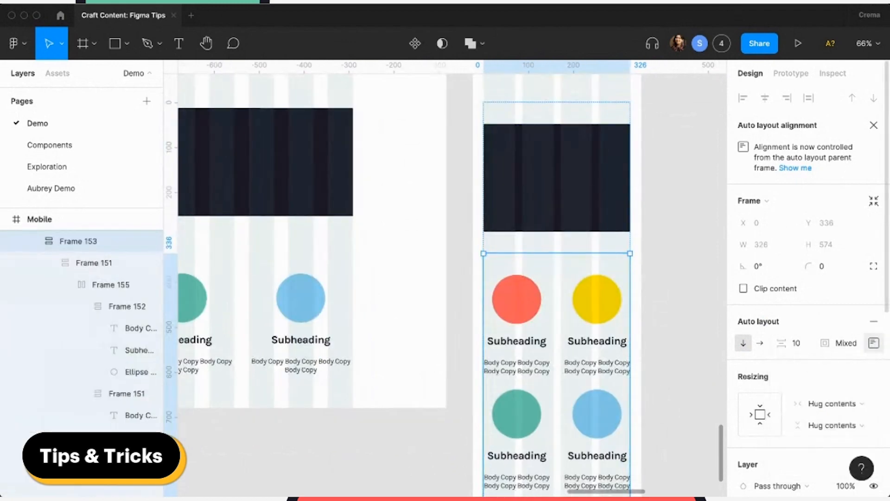
pyautogui.click(412, 433)
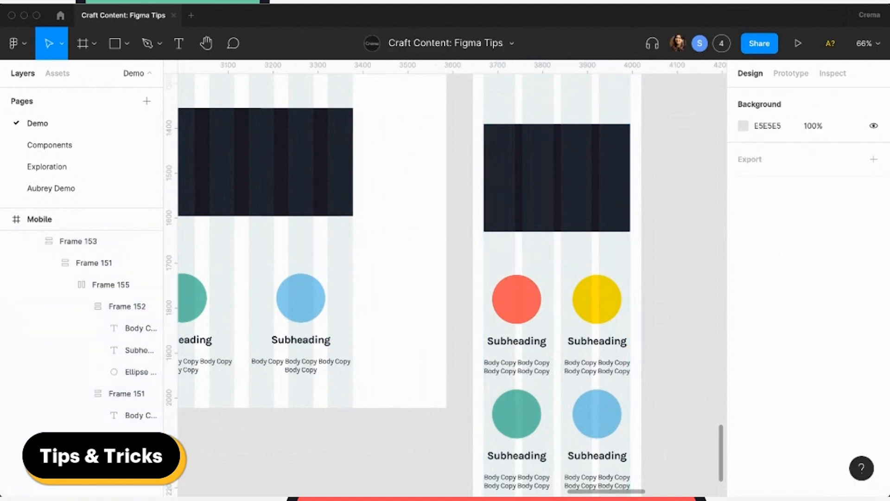
# Compare the desktop and mobile layouts as a whole, and read the tips and shortcuts on the purple card up close.
pyautogui.scroll(-3, 412, 433)
pyautogui.hscroll(-2, 412, 434)
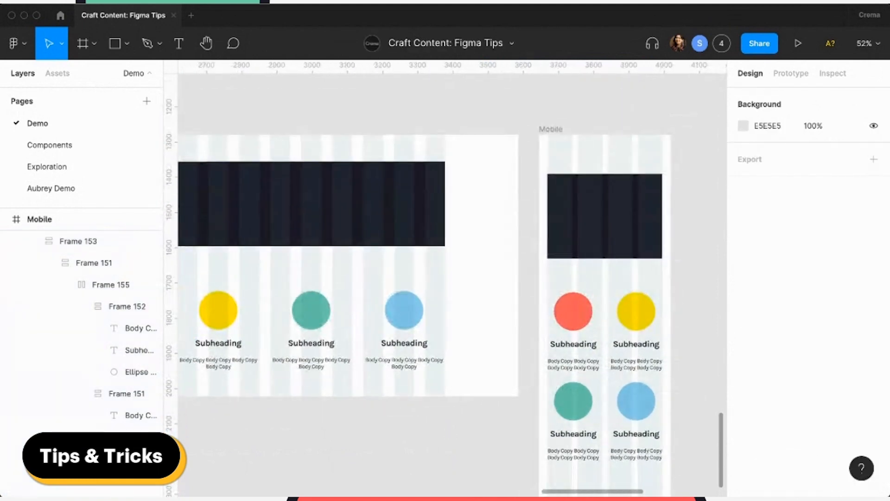
pyautogui.hscroll(-5, 420, 432)
pyautogui.scroll(-3, 419, 432)
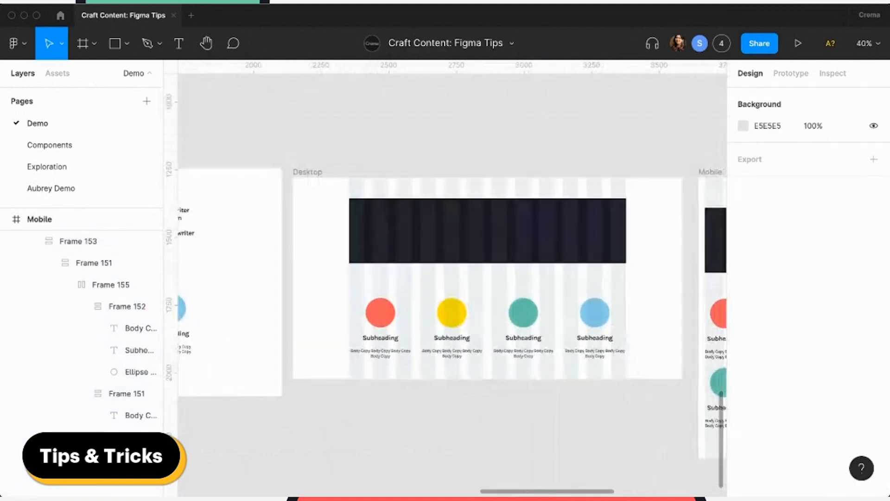
pyautogui.hscroll(-10, 452, 278)
pyautogui.scroll(-2, 453, 279)
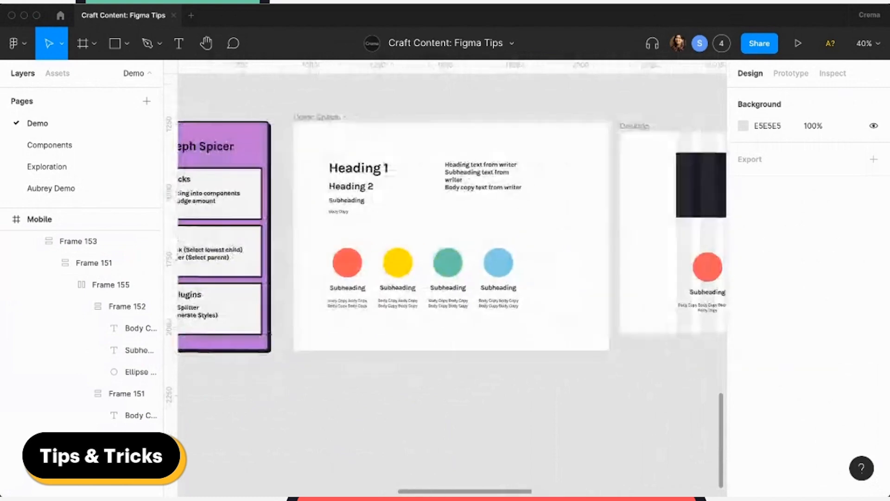
pyautogui.hscroll(-3, 453, 232)
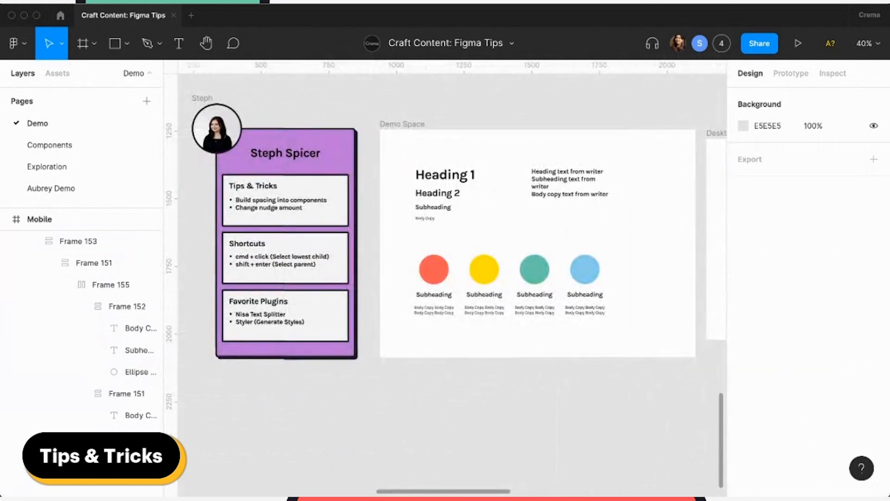
pyautogui.scroll(3, 333, 459)
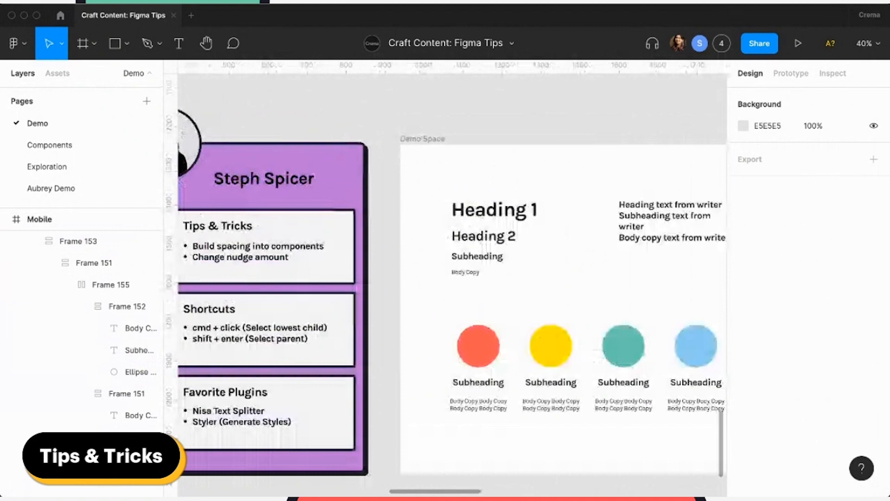
pyautogui.scroll(5, 296, 278)
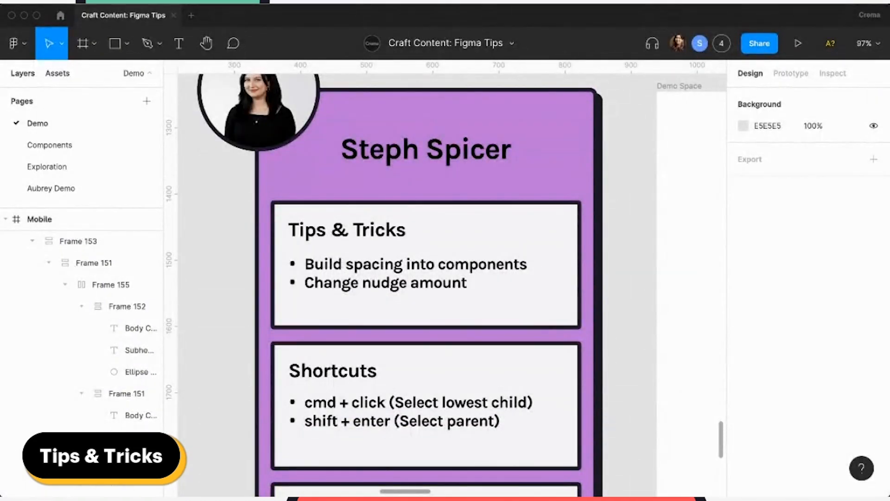
# Check the small and big nudge values in the nudge amount preferences and close them.
pyautogui.click(18, 43)
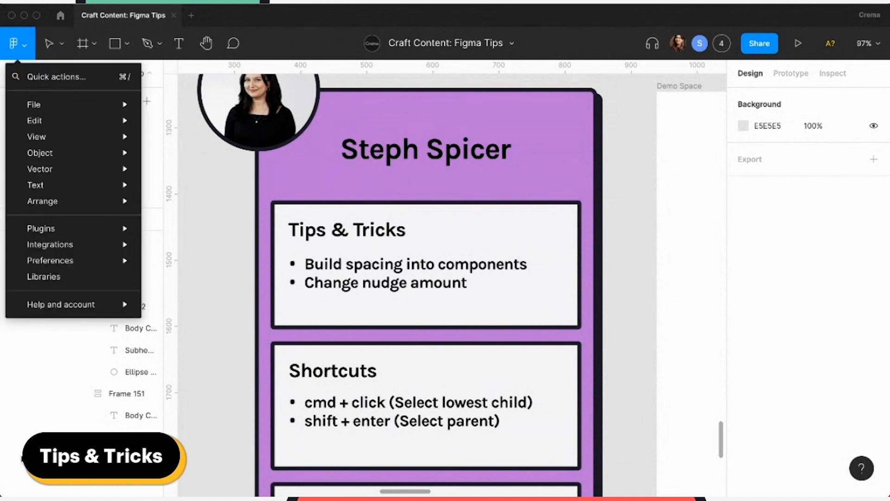
pyautogui.moveTo(51, 260)
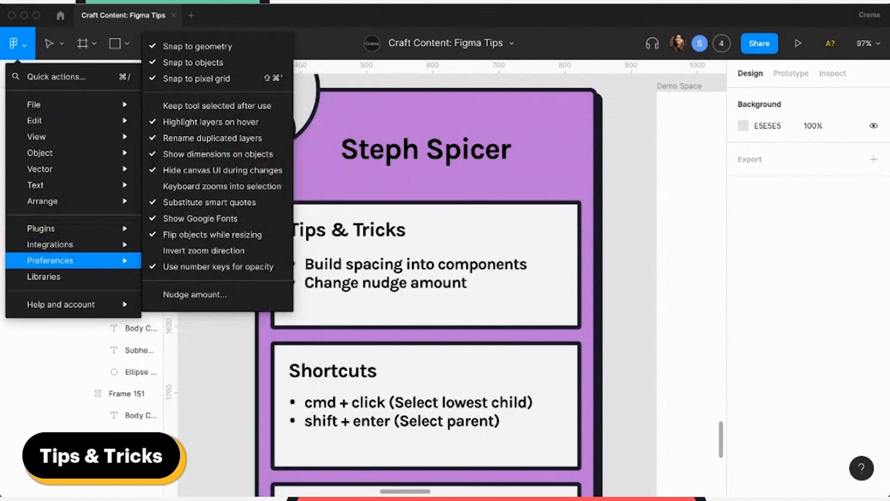
pyautogui.click(194, 293)
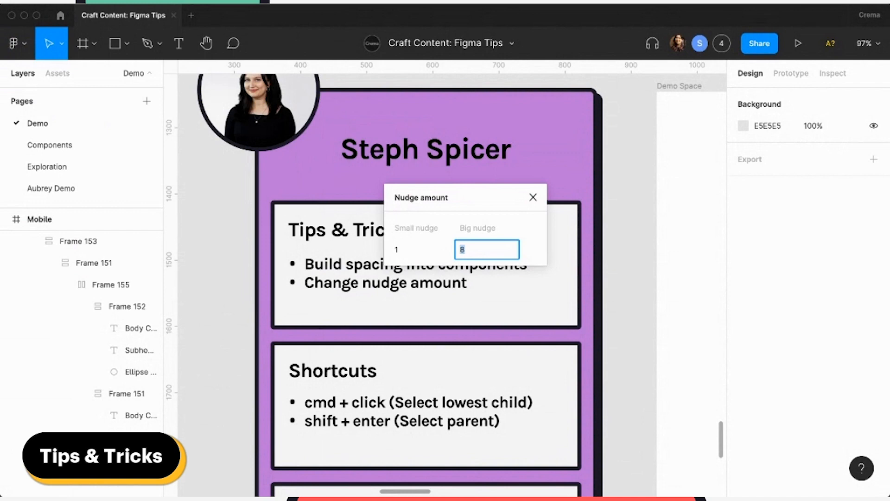
pyautogui.click(533, 198)
# Move the "Heading 1" text in the Demo Space up by one big nudge and back down again.
pyautogui.hscroll(1, 453, 285)
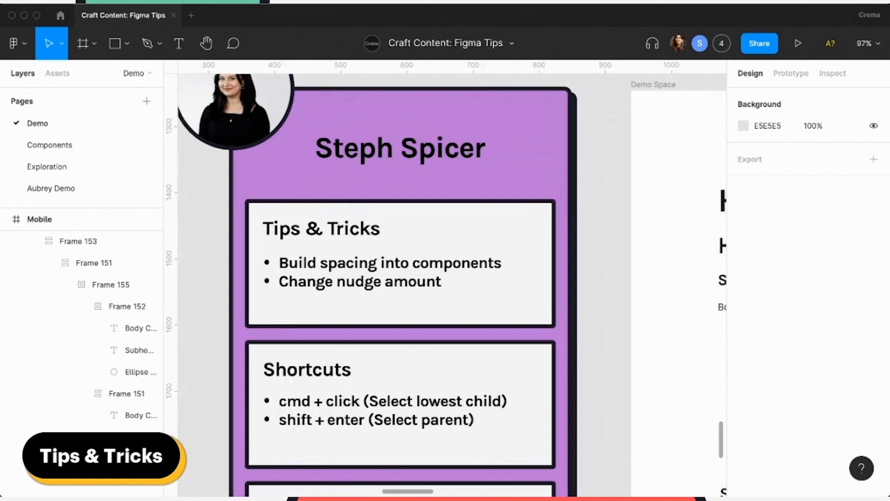
pyautogui.hscroll(3, 453, 285)
pyautogui.click(634, 200)
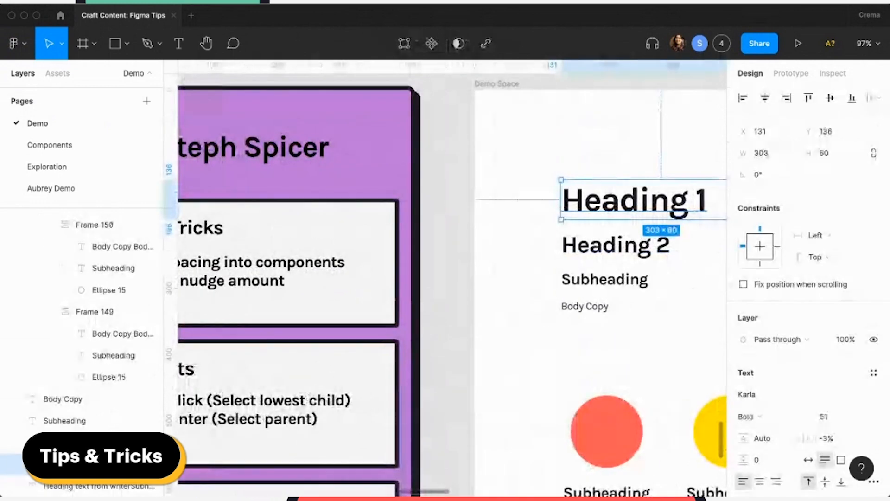
pyautogui.hotkey('shift', 'Up')
pyautogui.hotkey('shift', 'Down')
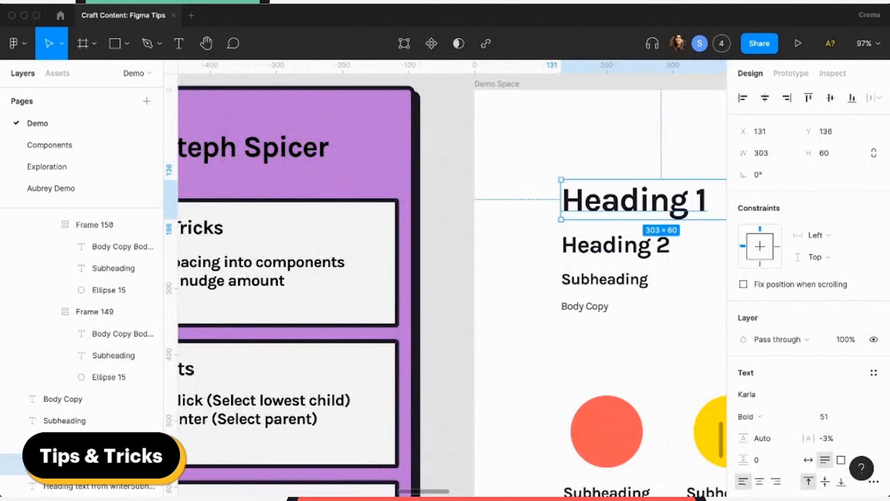
# Set the top padding of the Demo Space's auto layout frame holding the colored circles to 48.
pyautogui.click(654, 417)
pyautogui.click(874, 274)
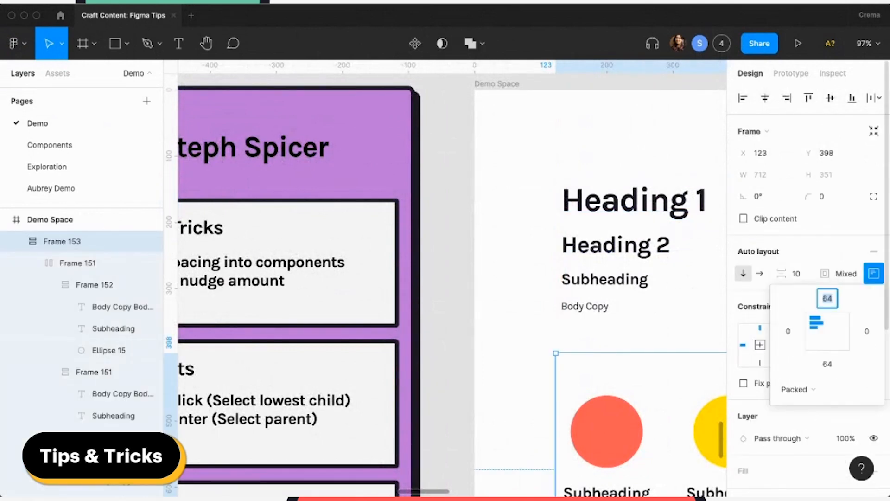
pyautogui.write('48')
pyautogui.press('Return')
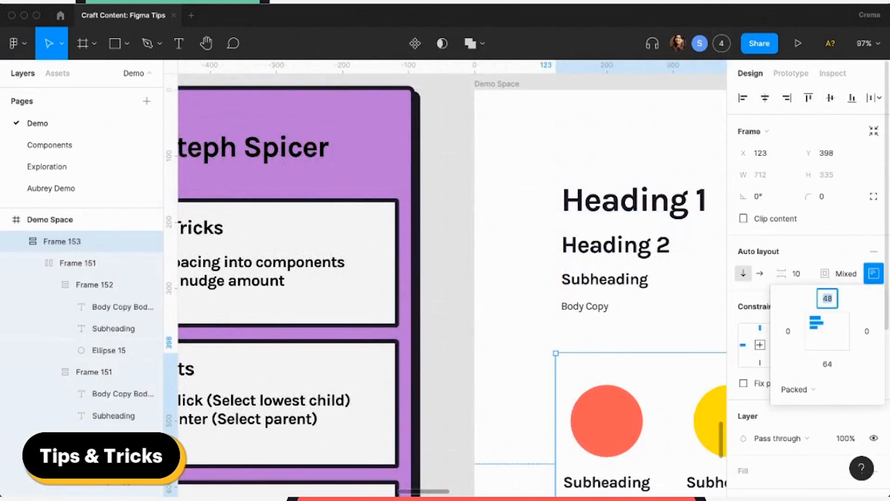
# Adjust the bottom padding of the circles' auto layout frame to 56, and step its top padding by two big nudges.
pyautogui.press('Tab')
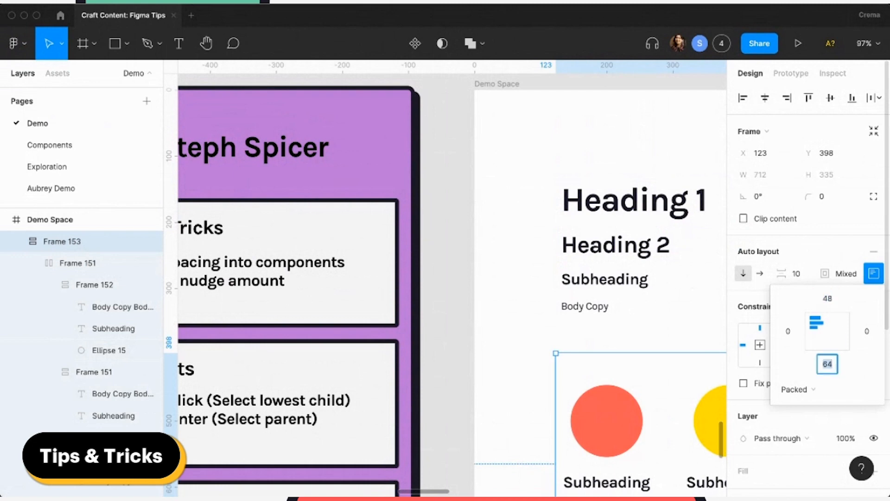
pyautogui.write('48')
pyautogui.press('Return')
pyautogui.hotkey('shift', 'Up')
pyautogui.hotkey('shift', 'Up')
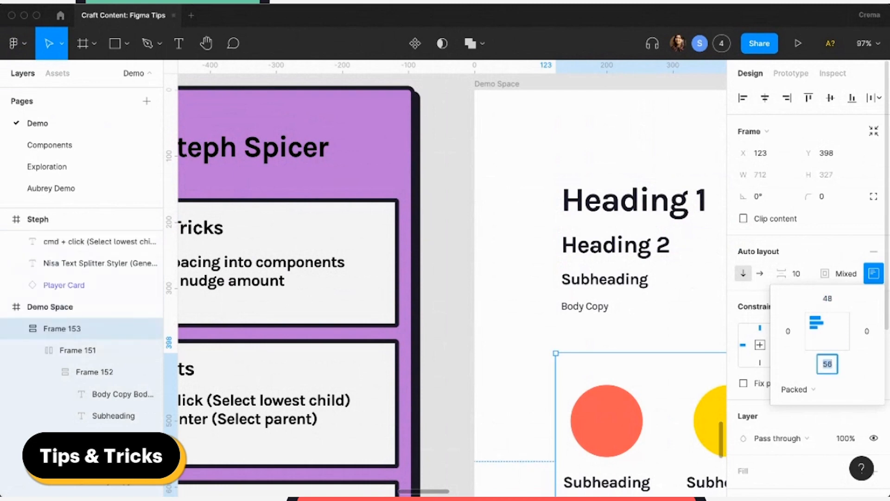
pyautogui.hotkey('shift', 'Tab')
pyautogui.hotkey('shift', 'Up')
pyautogui.hotkey('shift', 'Up')
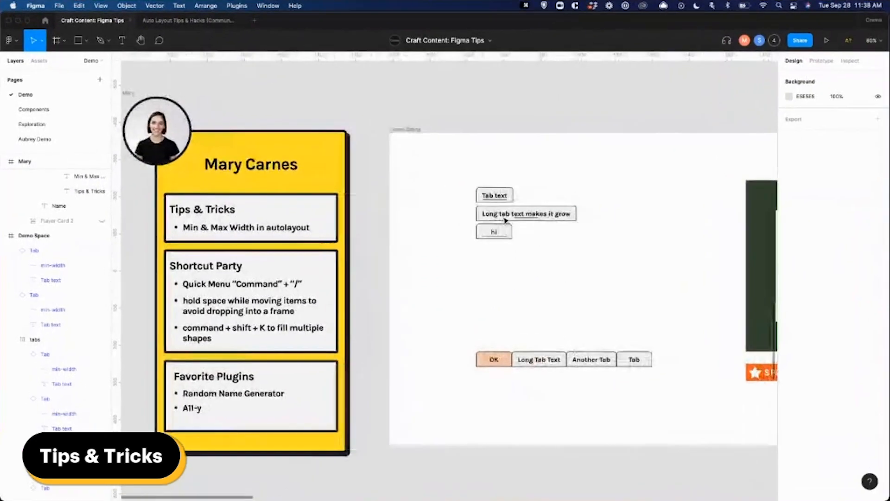
# Inspect the "Tab text" component in the Demo Space and the resizing settings of its min-width line.
pyautogui.hscroll(1, 505, 220)
pyautogui.scroll(5, 505, 219)
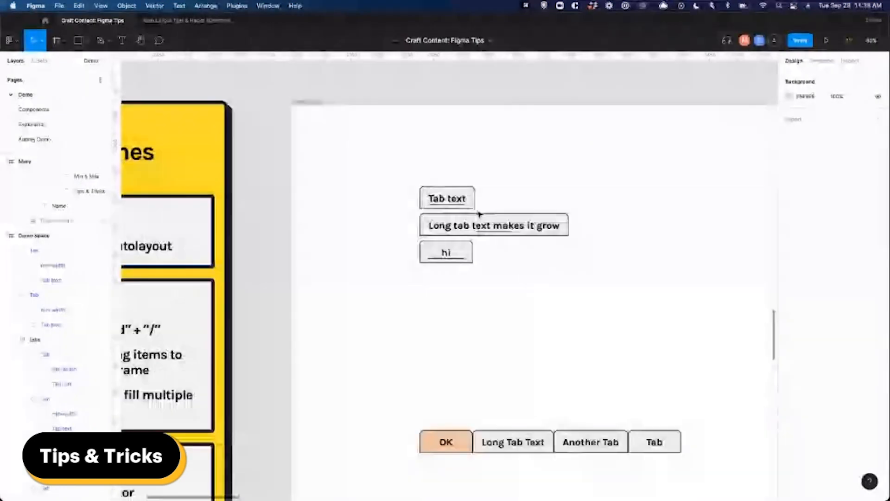
pyautogui.hscroll(2, 478, 211)
pyautogui.hscroll(2, 479, 212)
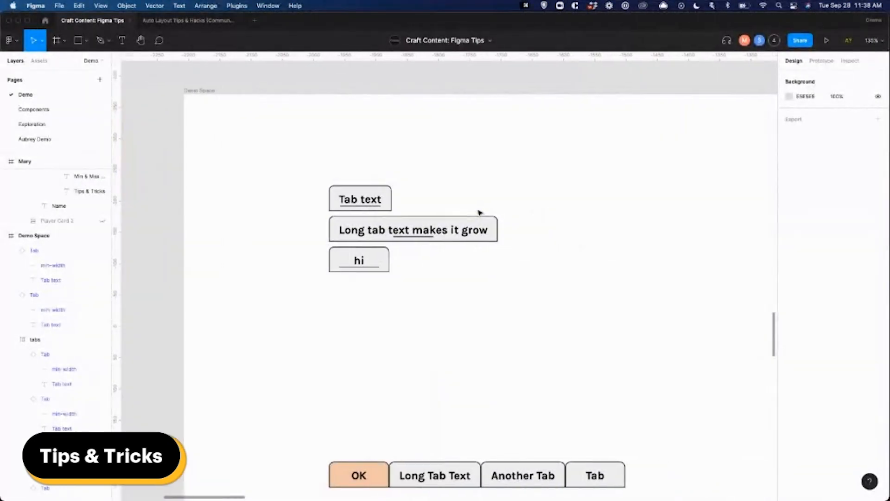
pyautogui.click(373, 202)
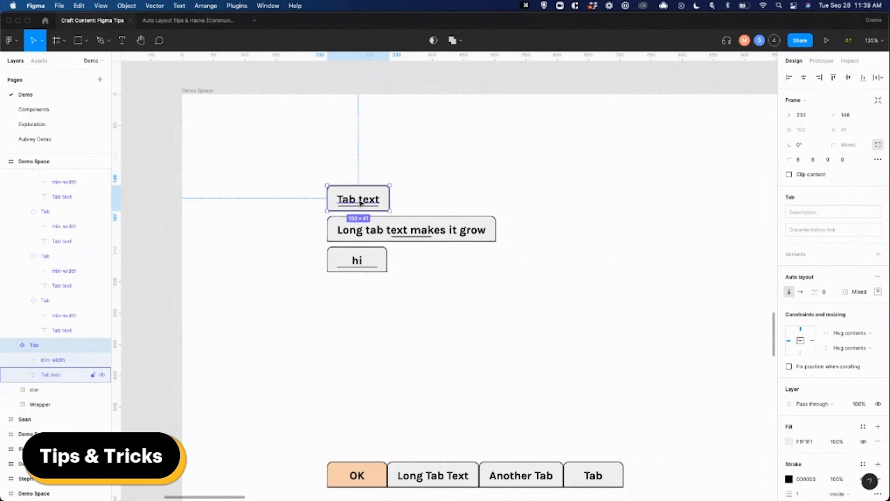
pyautogui.scroll(3, 361, 203)
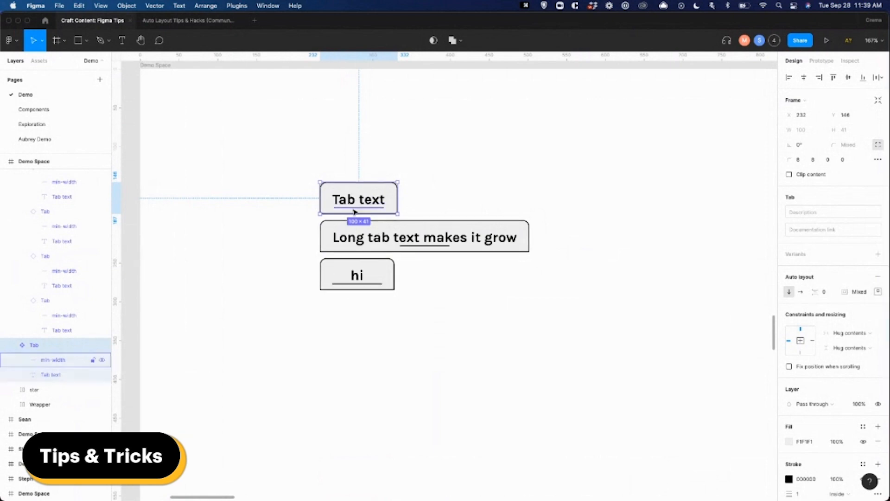
pyautogui.click(70, 365)
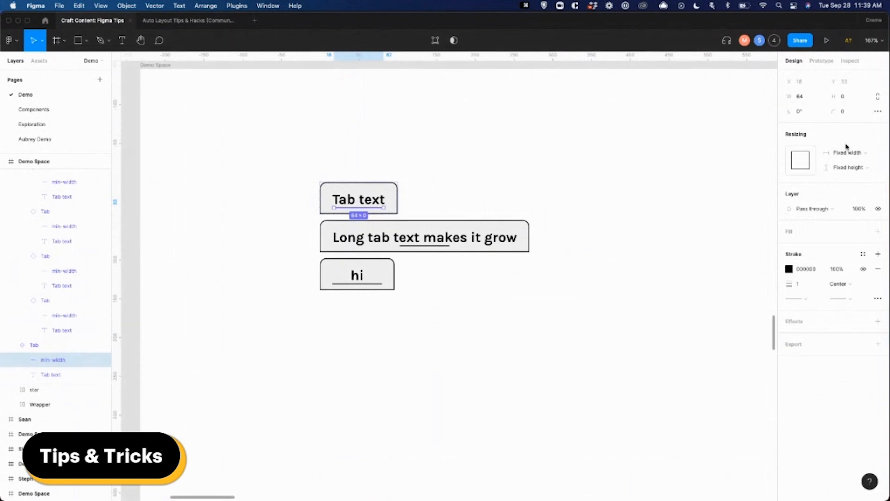
# Compare the resizing settings of the "Tab text" component, its text layer and the long tab below it.
pyautogui.click(370, 191)
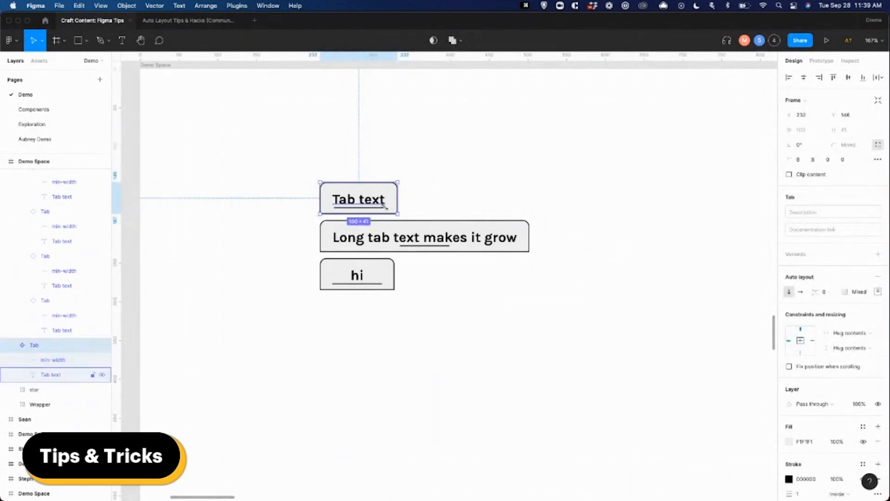
pyautogui.click(378, 207)
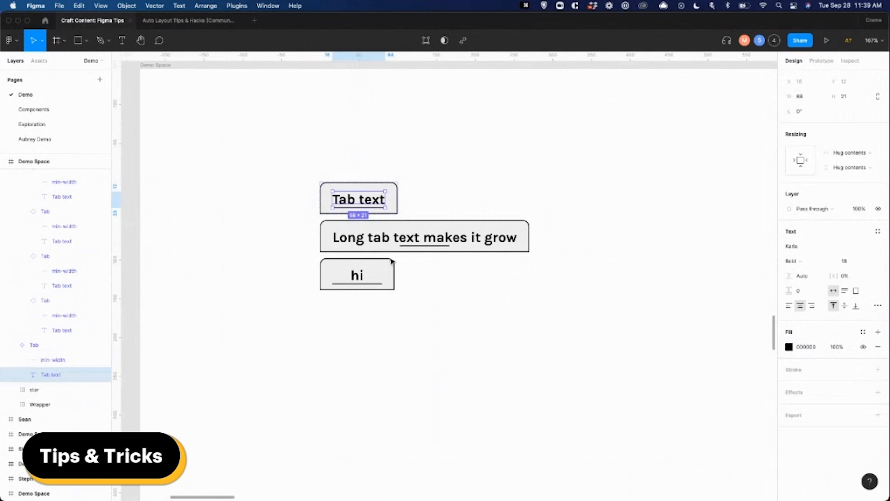
pyautogui.click(374, 246)
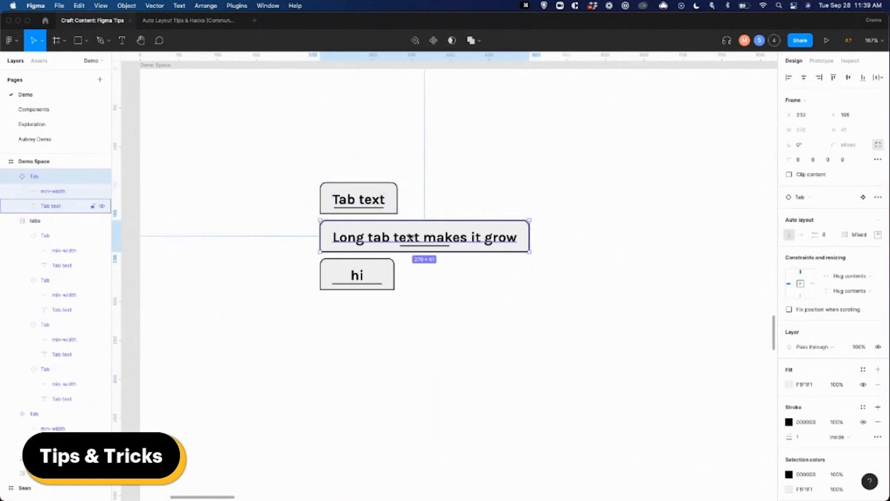
pyautogui.click(368, 200)
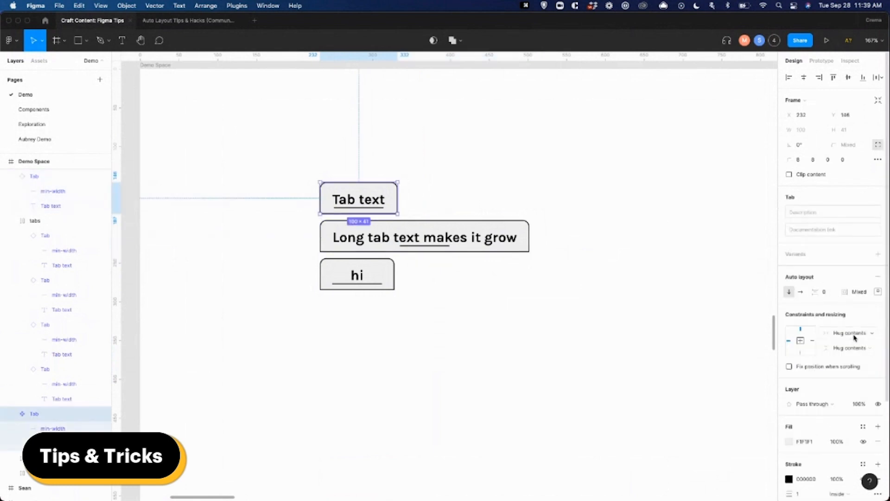
# Replace the text of the "Long tab text makes it grow" tab with "hi".
pyautogui.click(432, 246)
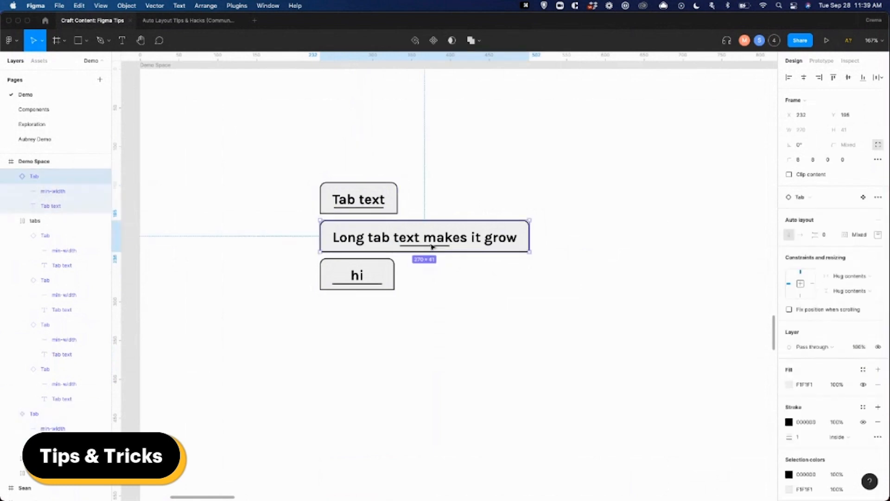
pyautogui.doubleClick(392, 238)
pyautogui.press('Return')
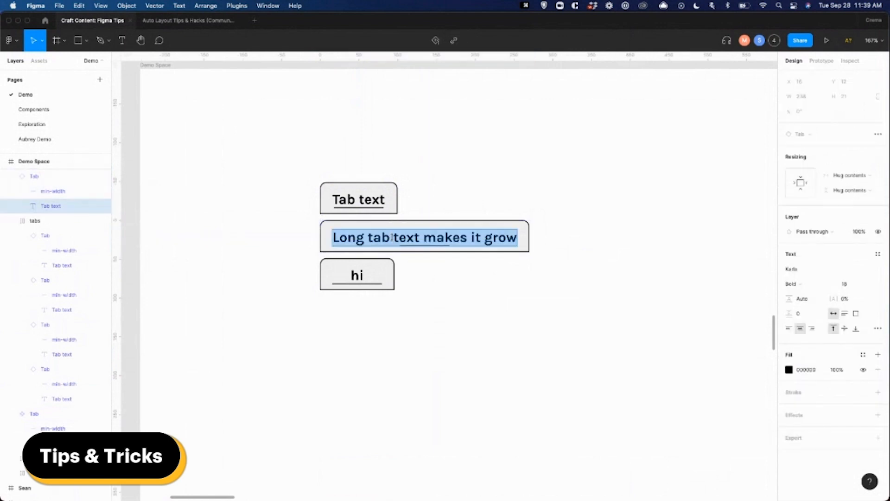
pyautogui.write('hi')
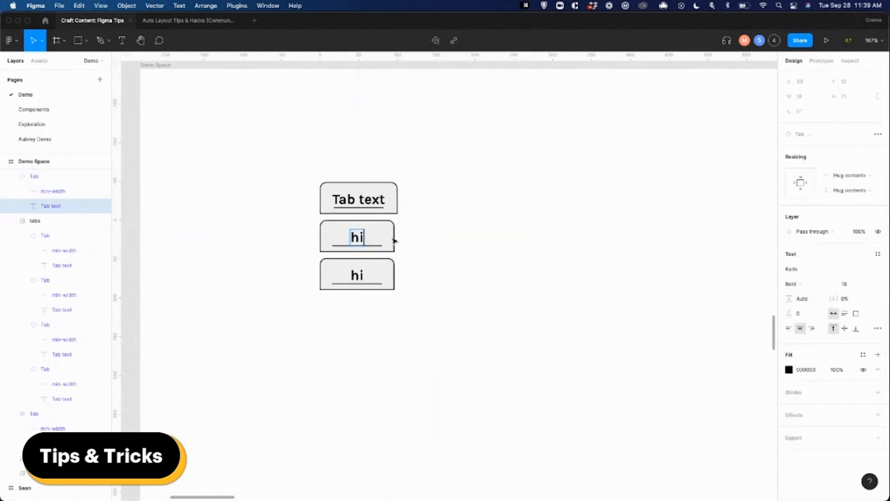
# Change the text of the middle tab in the stack to "Long Text Tab".
pyautogui.doubleClick(357, 237)
pyautogui.write('Long Text Tab')
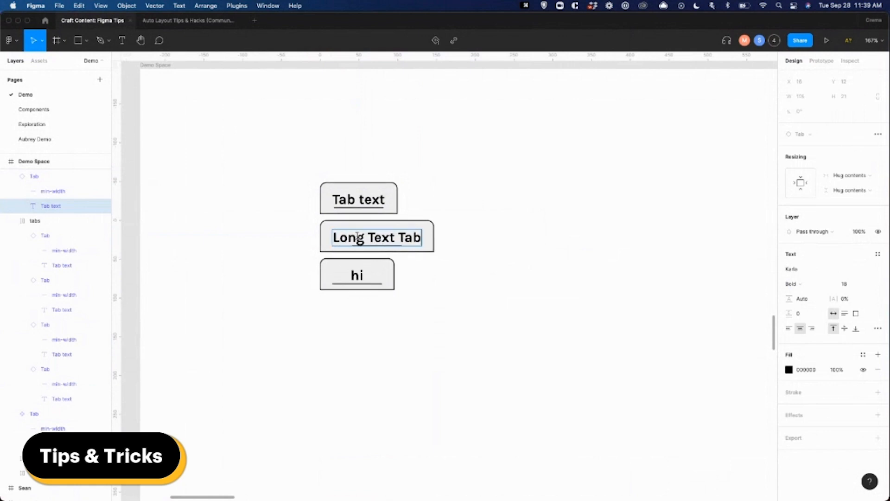
pyautogui.press('Escape')
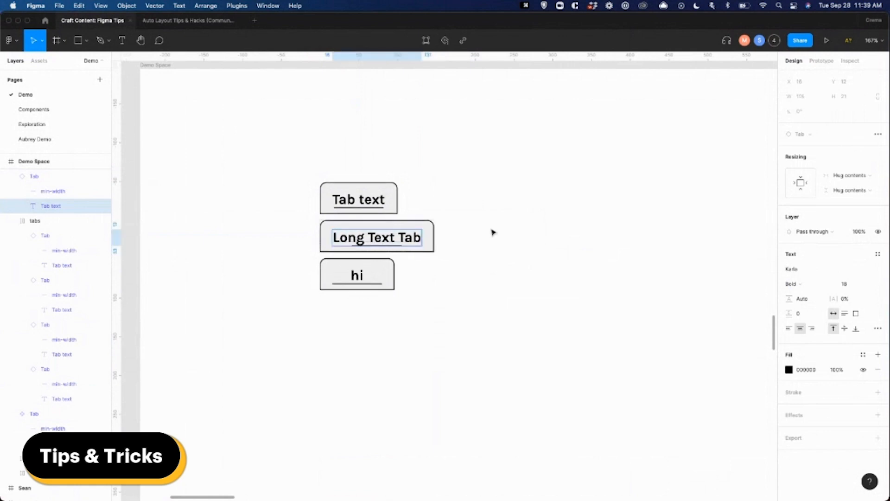
# Check the auto layout alignment and padding values of the "Long Text Tab" instance.
pyautogui.click(430, 240)
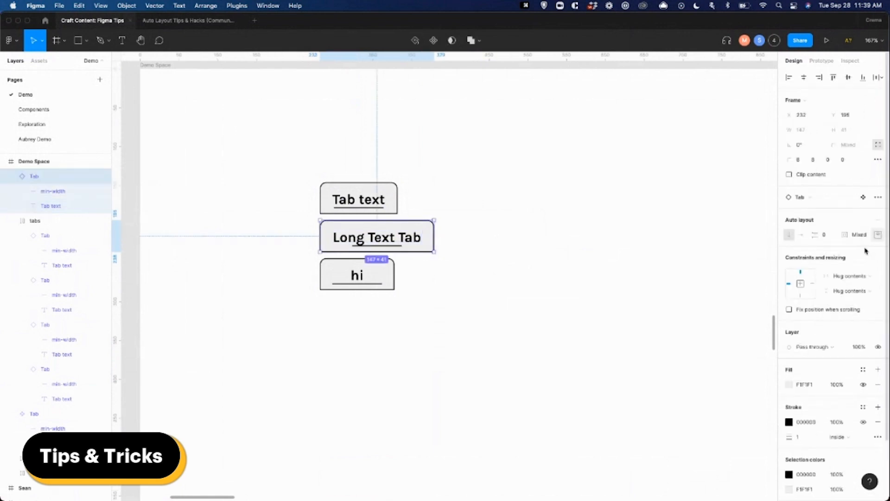
pyautogui.click(878, 235)
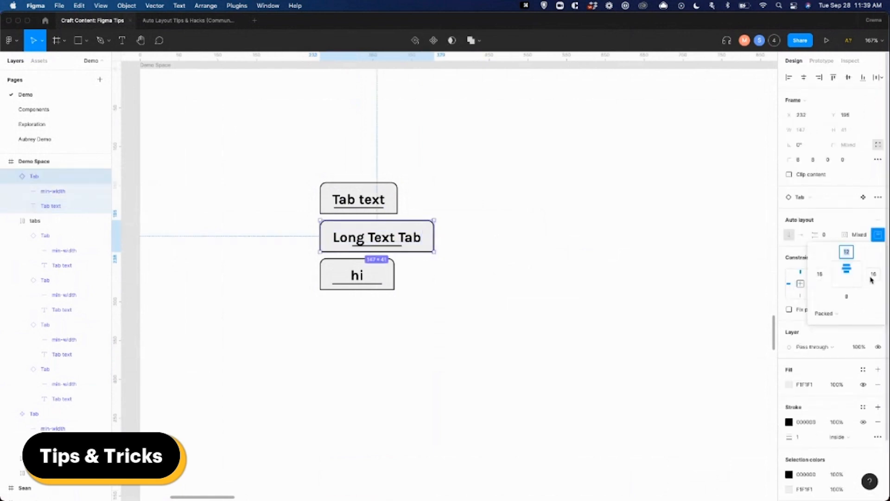
pyautogui.click(436, 291)
# Examine the text and hidden min-width layers of the orange "OK" tab in the tabs row.
pyautogui.scroll(-10, 435, 292)
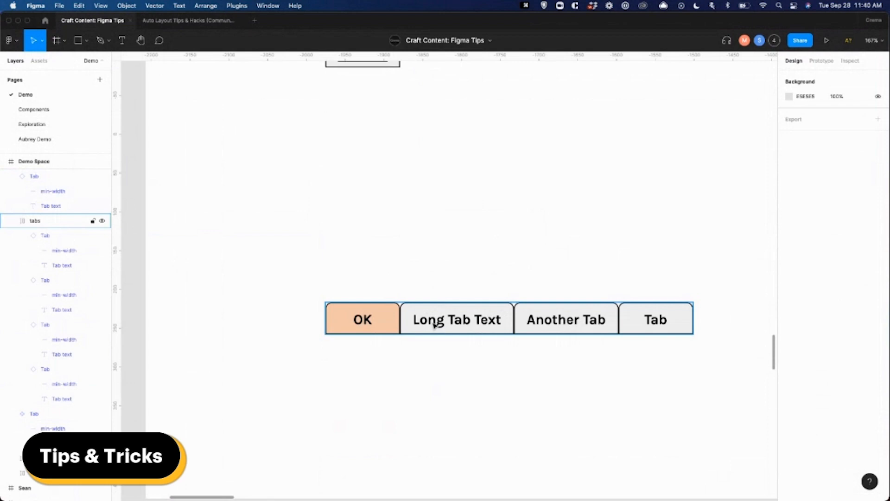
pyautogui.scroll(1, 401, 291)
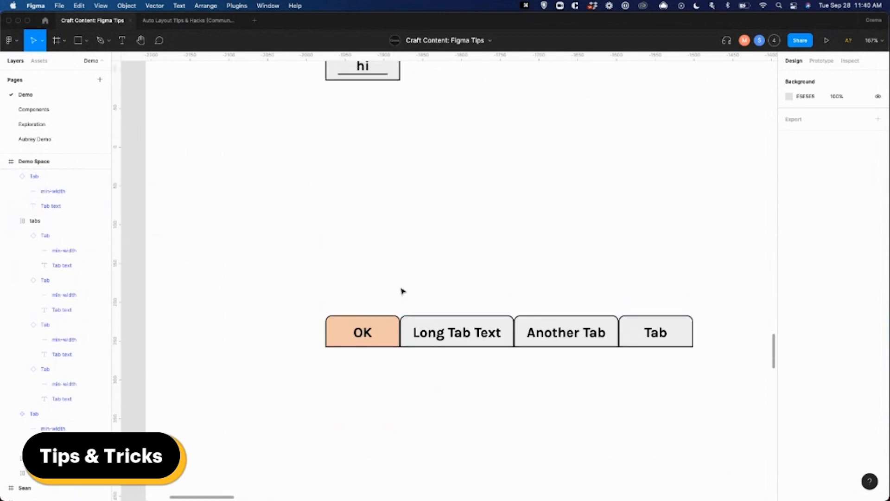
pyautogui.scroll(-2, 401, 291)
pyautogui.scroll(2, 420, 324)
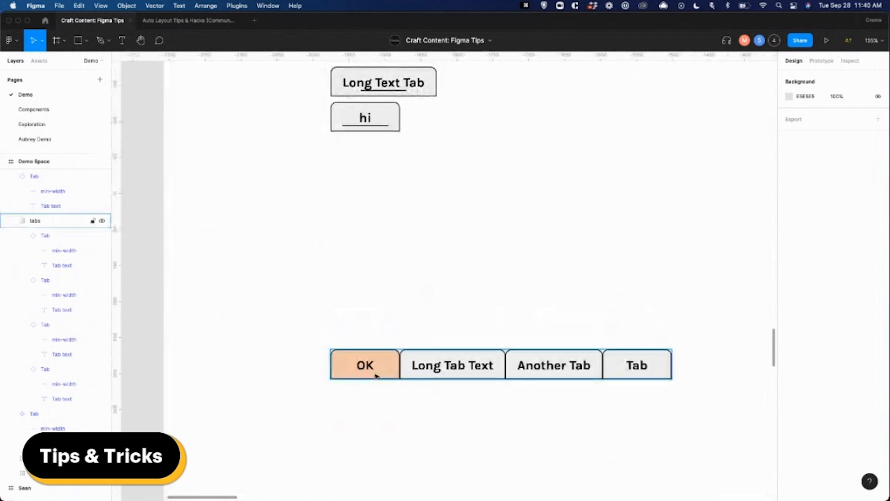
pyautogui.scroll(4, 375, 375)
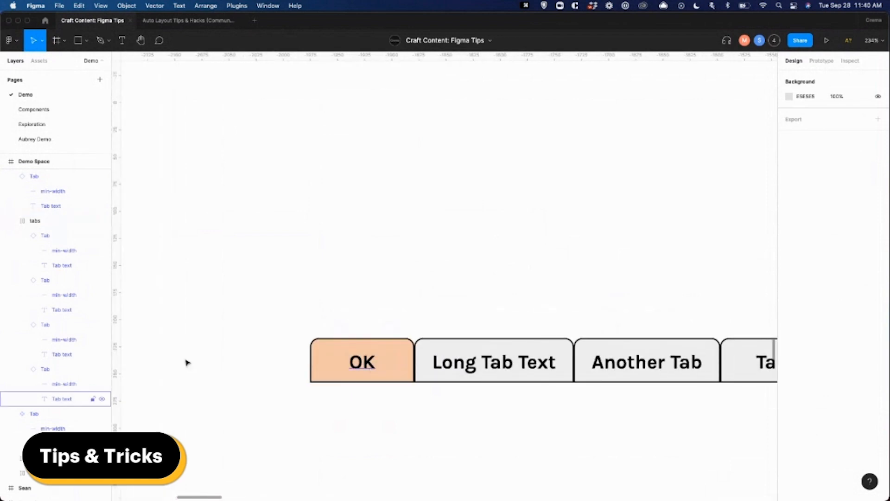
pyautogui.click(65, 399)
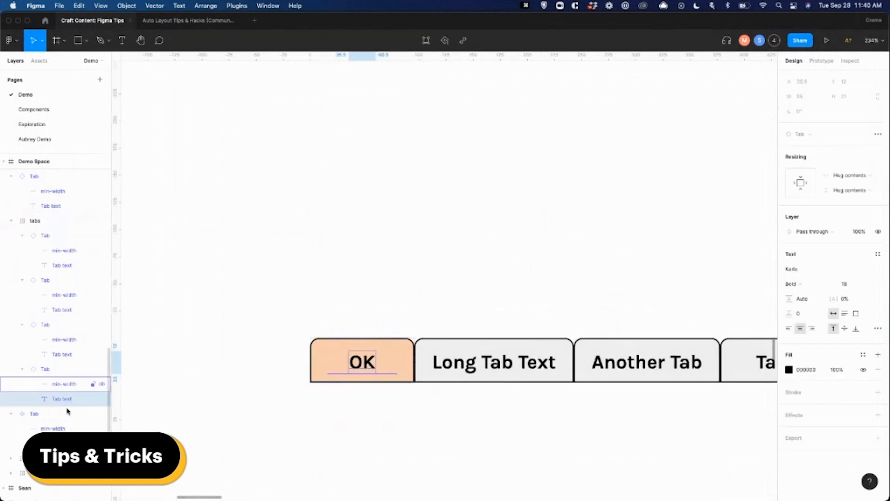
pyautogui.click(60, 384)
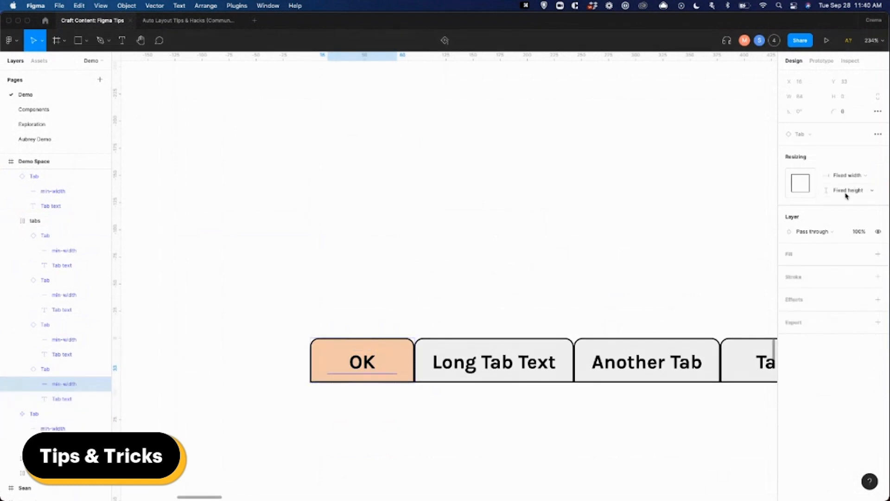
pyautogui.click(60, 399)
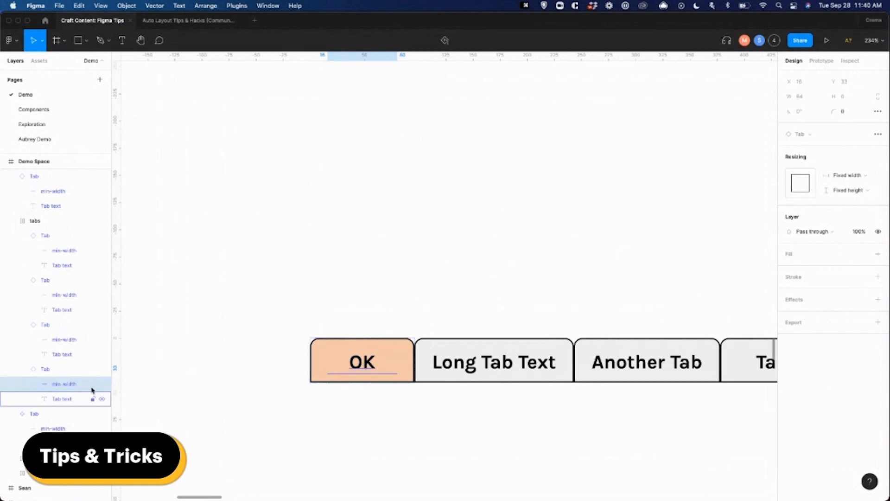
pyautogui.click(63, 385)
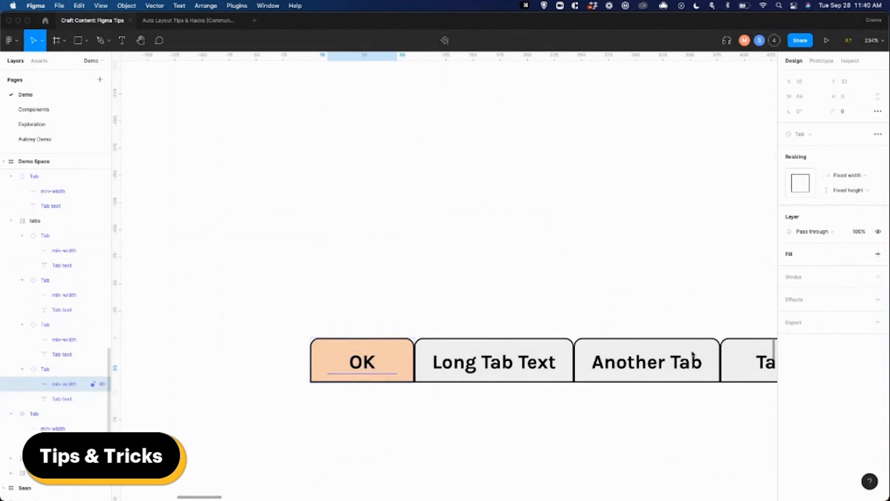
# Compare the sizes of the "Long Tab Text" and "Tab" instances in the tabs row, and review the sample tabs above them.
pyautogui.hscroll(1, 397, 372)
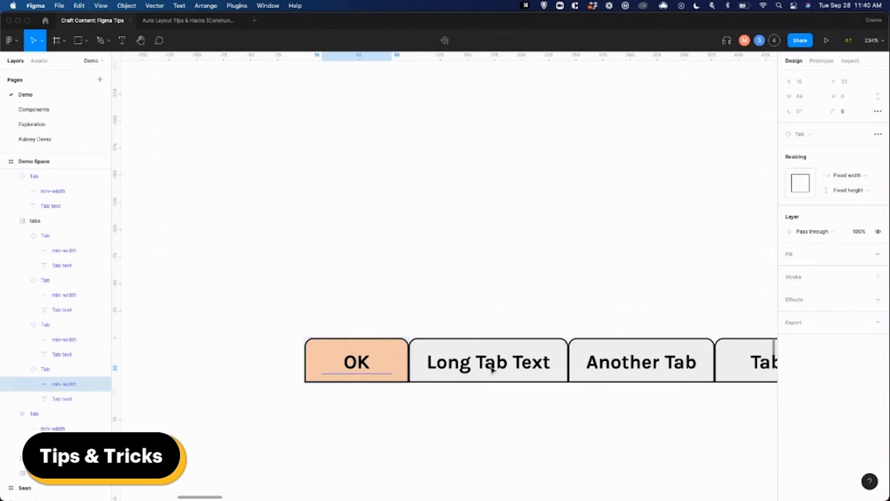
pyautogui.click(506, 369)
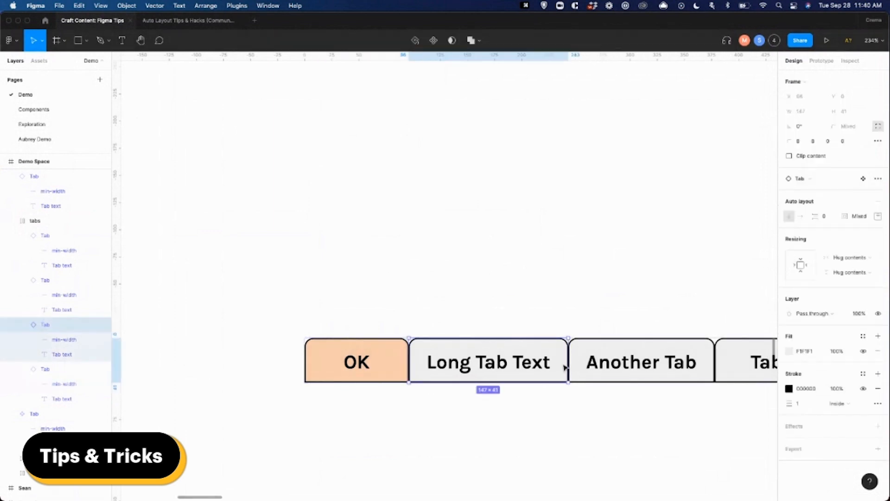
pyautogui.hscroll(5, 603, 366)
pyautogui.click(605, 364)
pyautogui.hscroll(2, 598, 366)
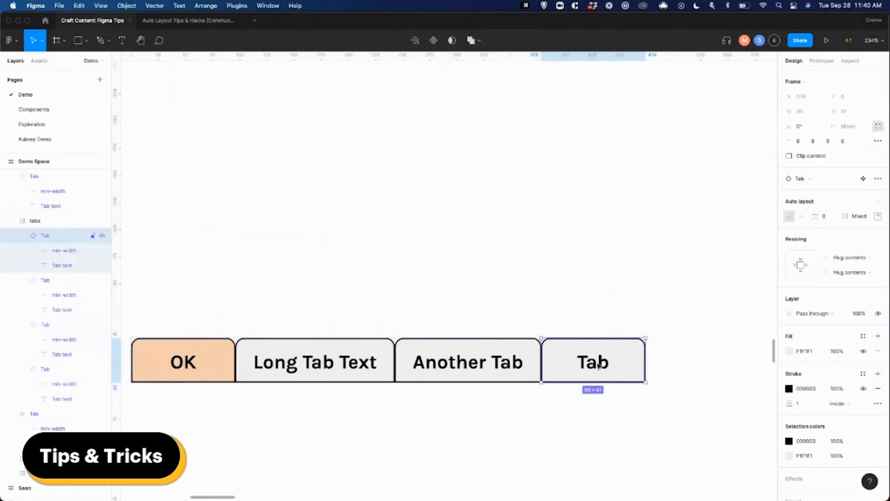
pyautogui.click(562, 306)
pyautogui.hscroll(-1, 562, 306)
pyautogui.scroll(-2, 563, 307)
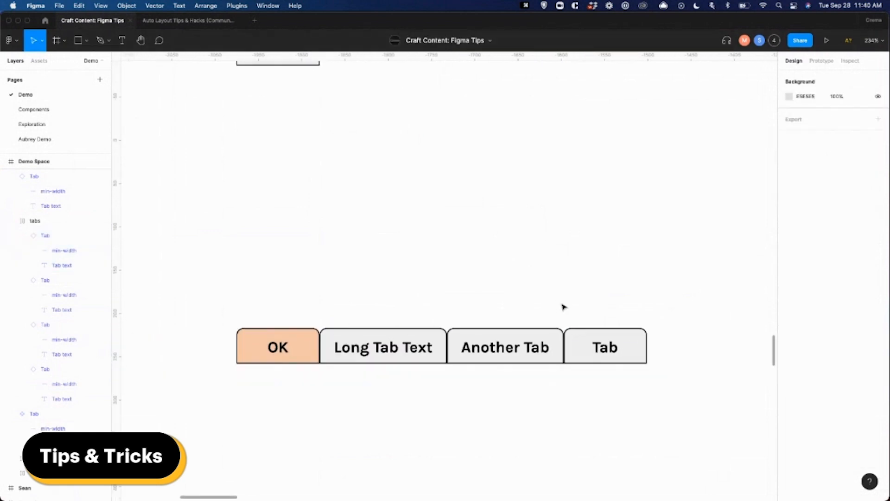
pyautogui.scroll(-1, 564, 307)
pyautogui.scroll(4, 564, 307)
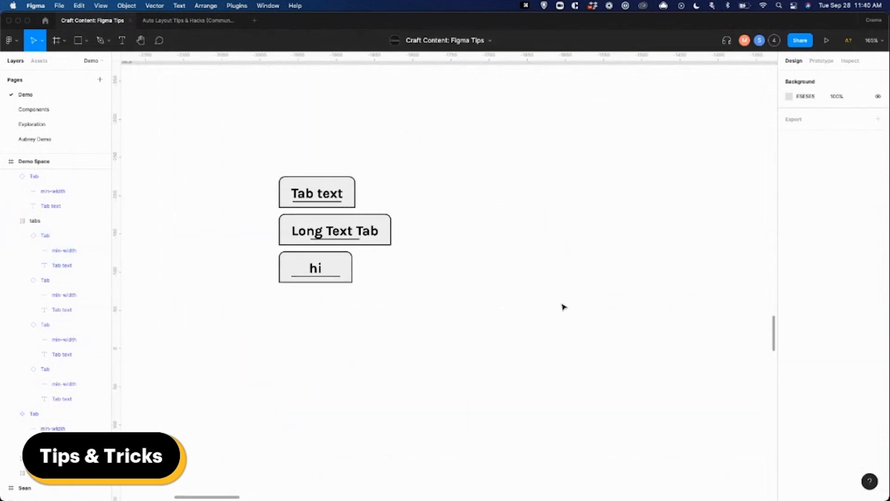
pyautogui.scroll(-4, 531, 315)
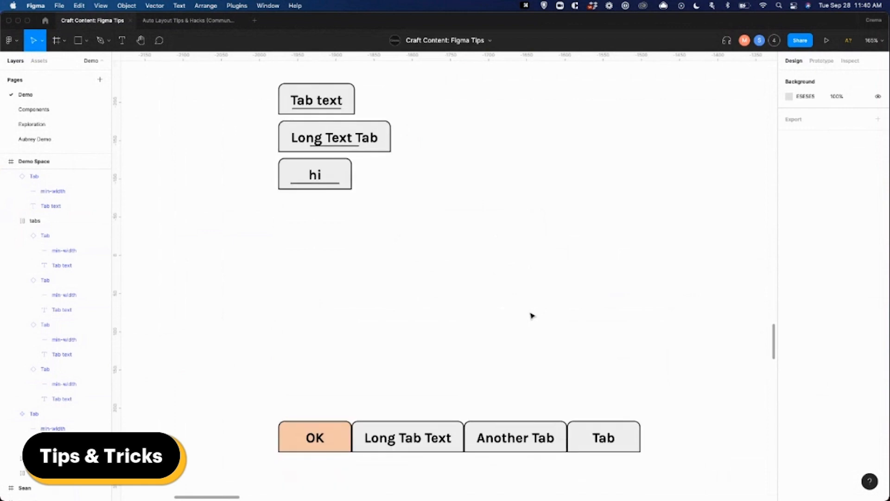
pyautogui.scroll(-5, 531, 314)
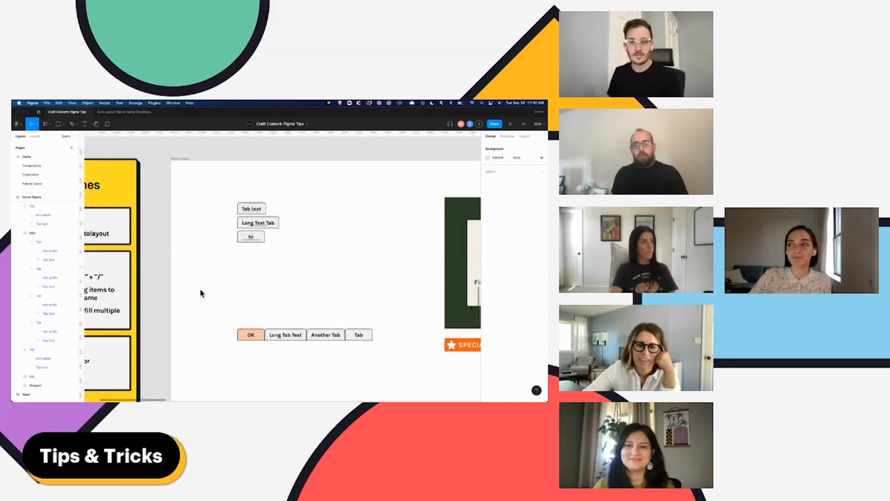